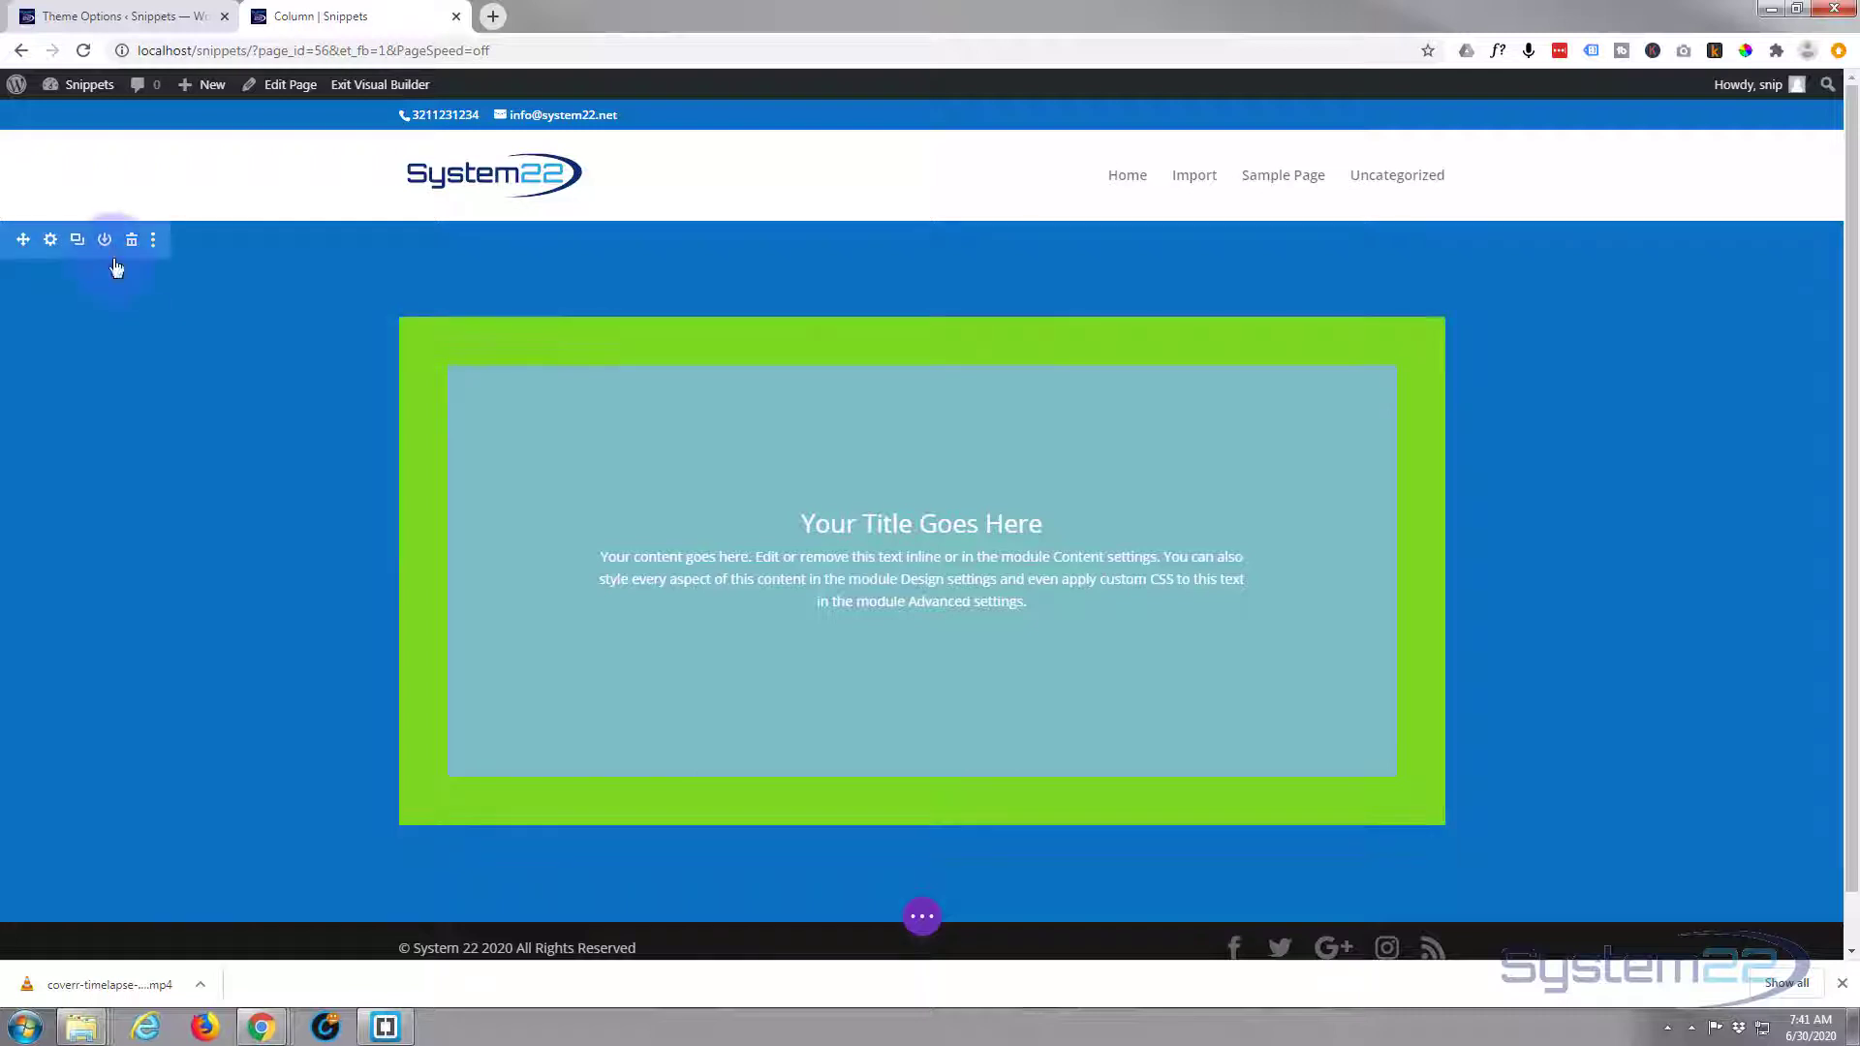
# Open the blue section's settings and change its background colour to crimson from the extended palette.
pyautogui.moveTo(481, 347)
pyautogui.moveTo(768, 519)
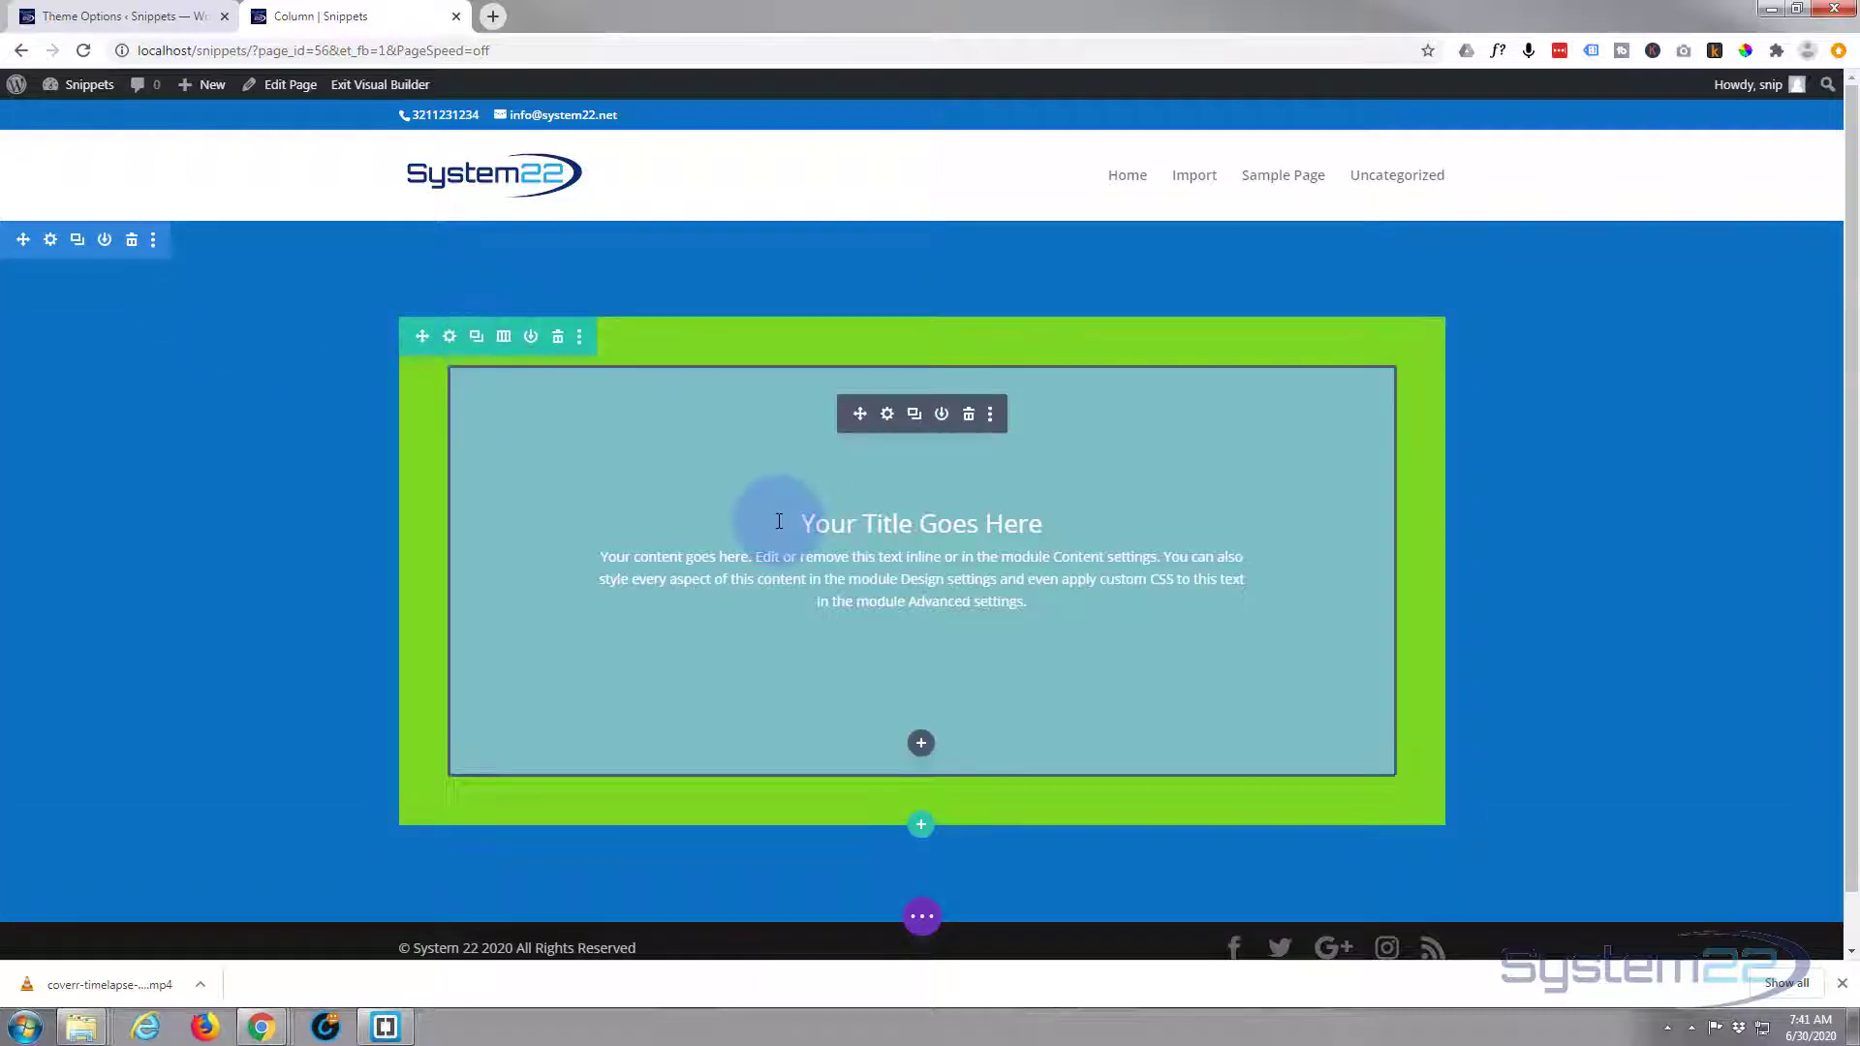
pyautogui.moveTo(872, 436)
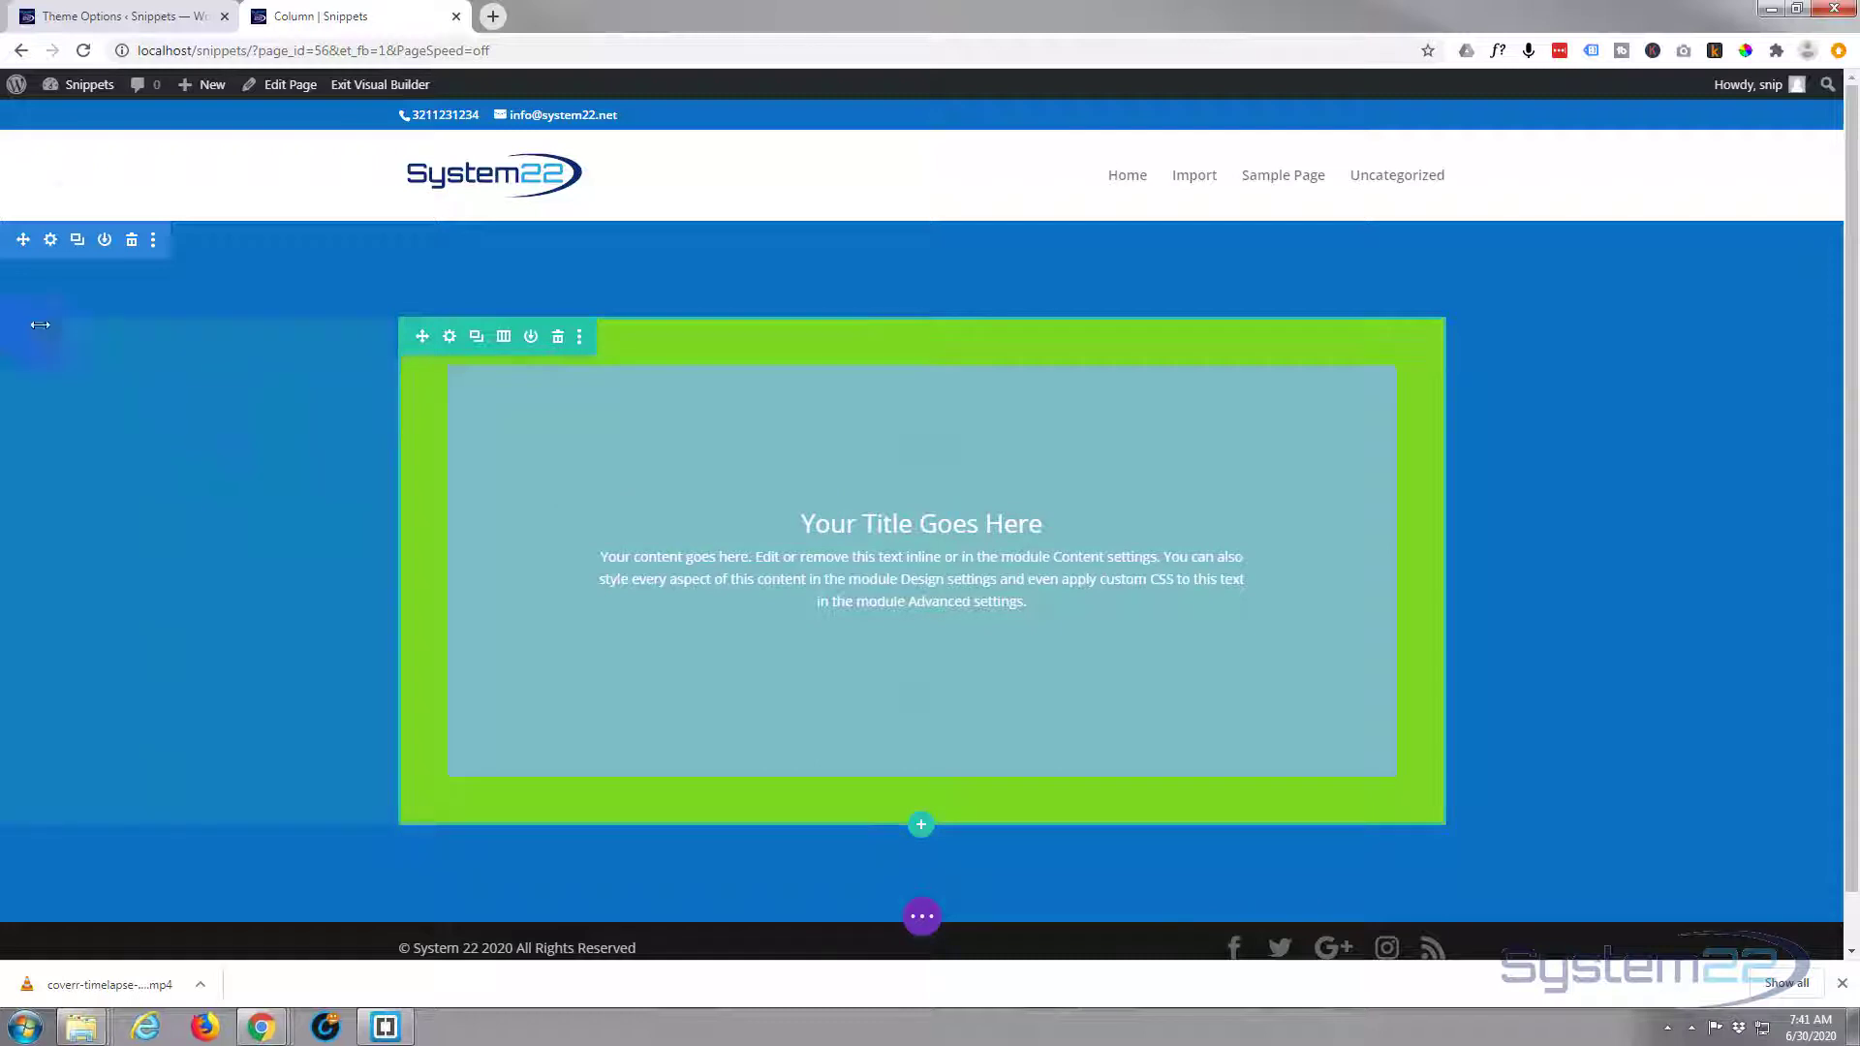
pyautogui.click(51, 242)
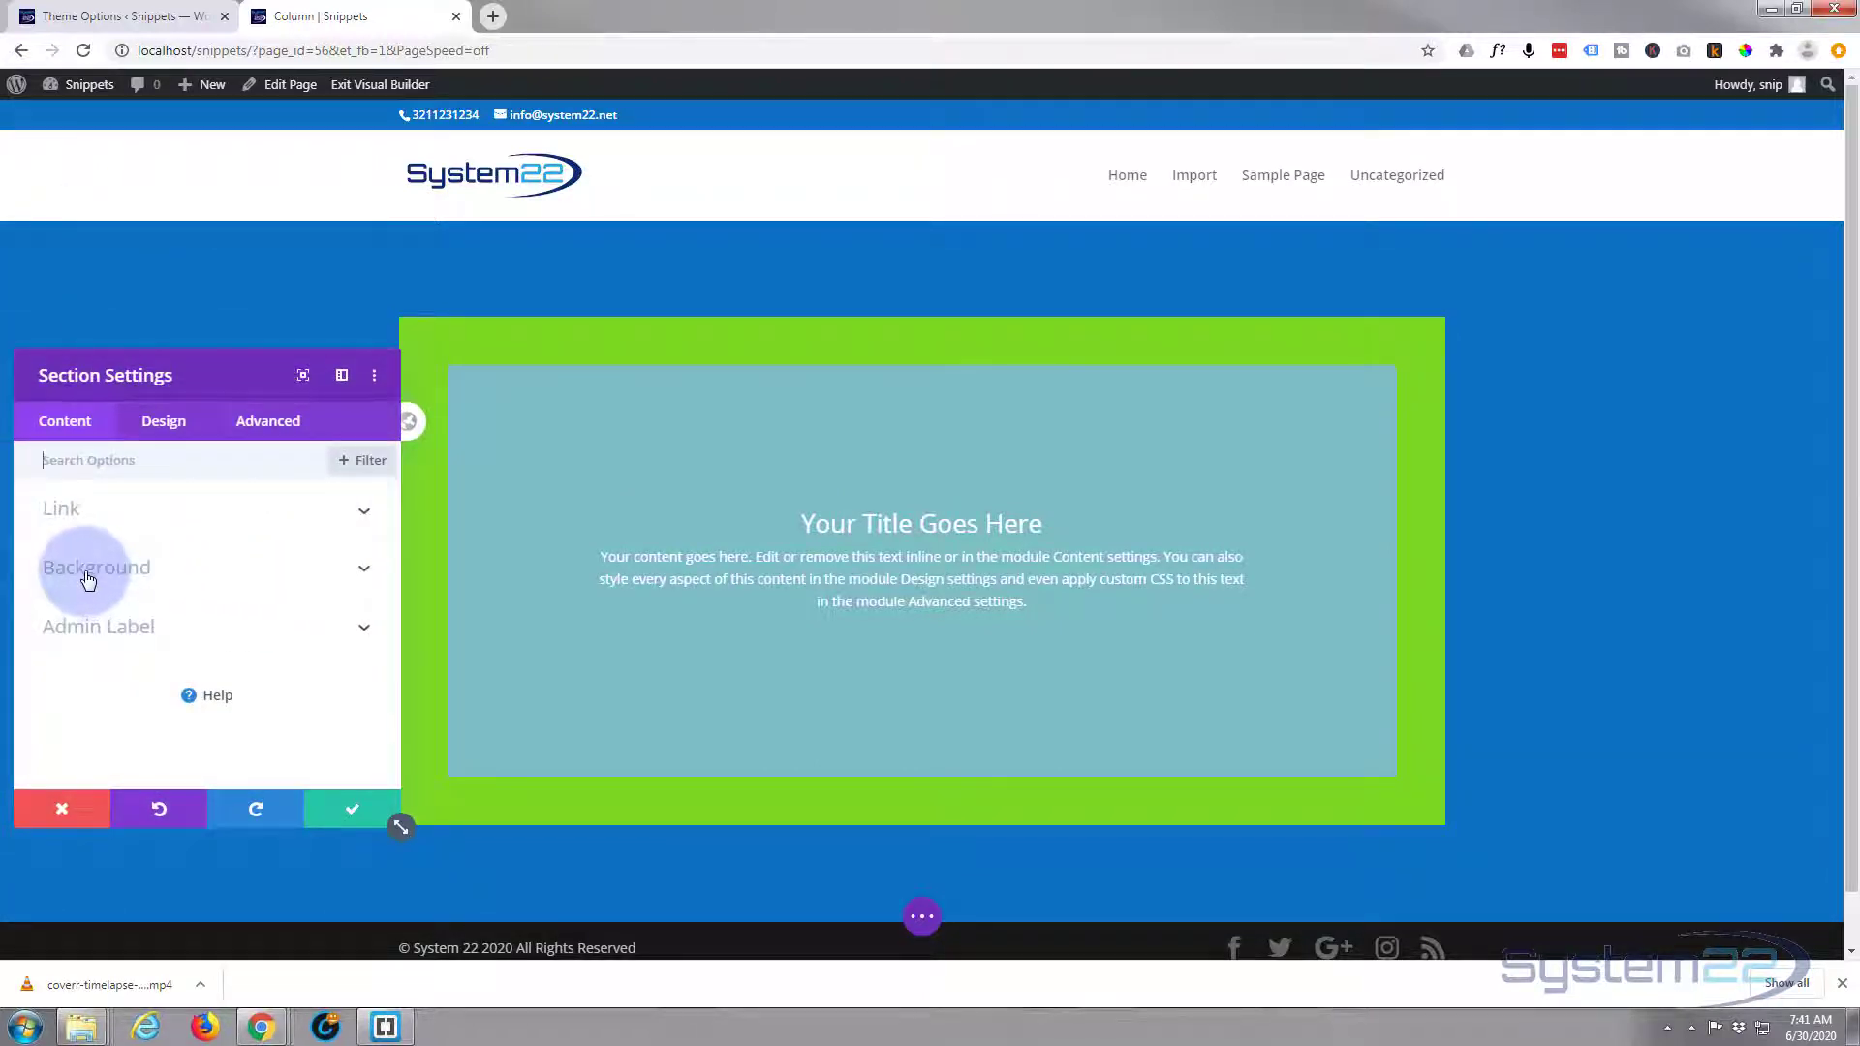
pyautogui.click(89, 459)
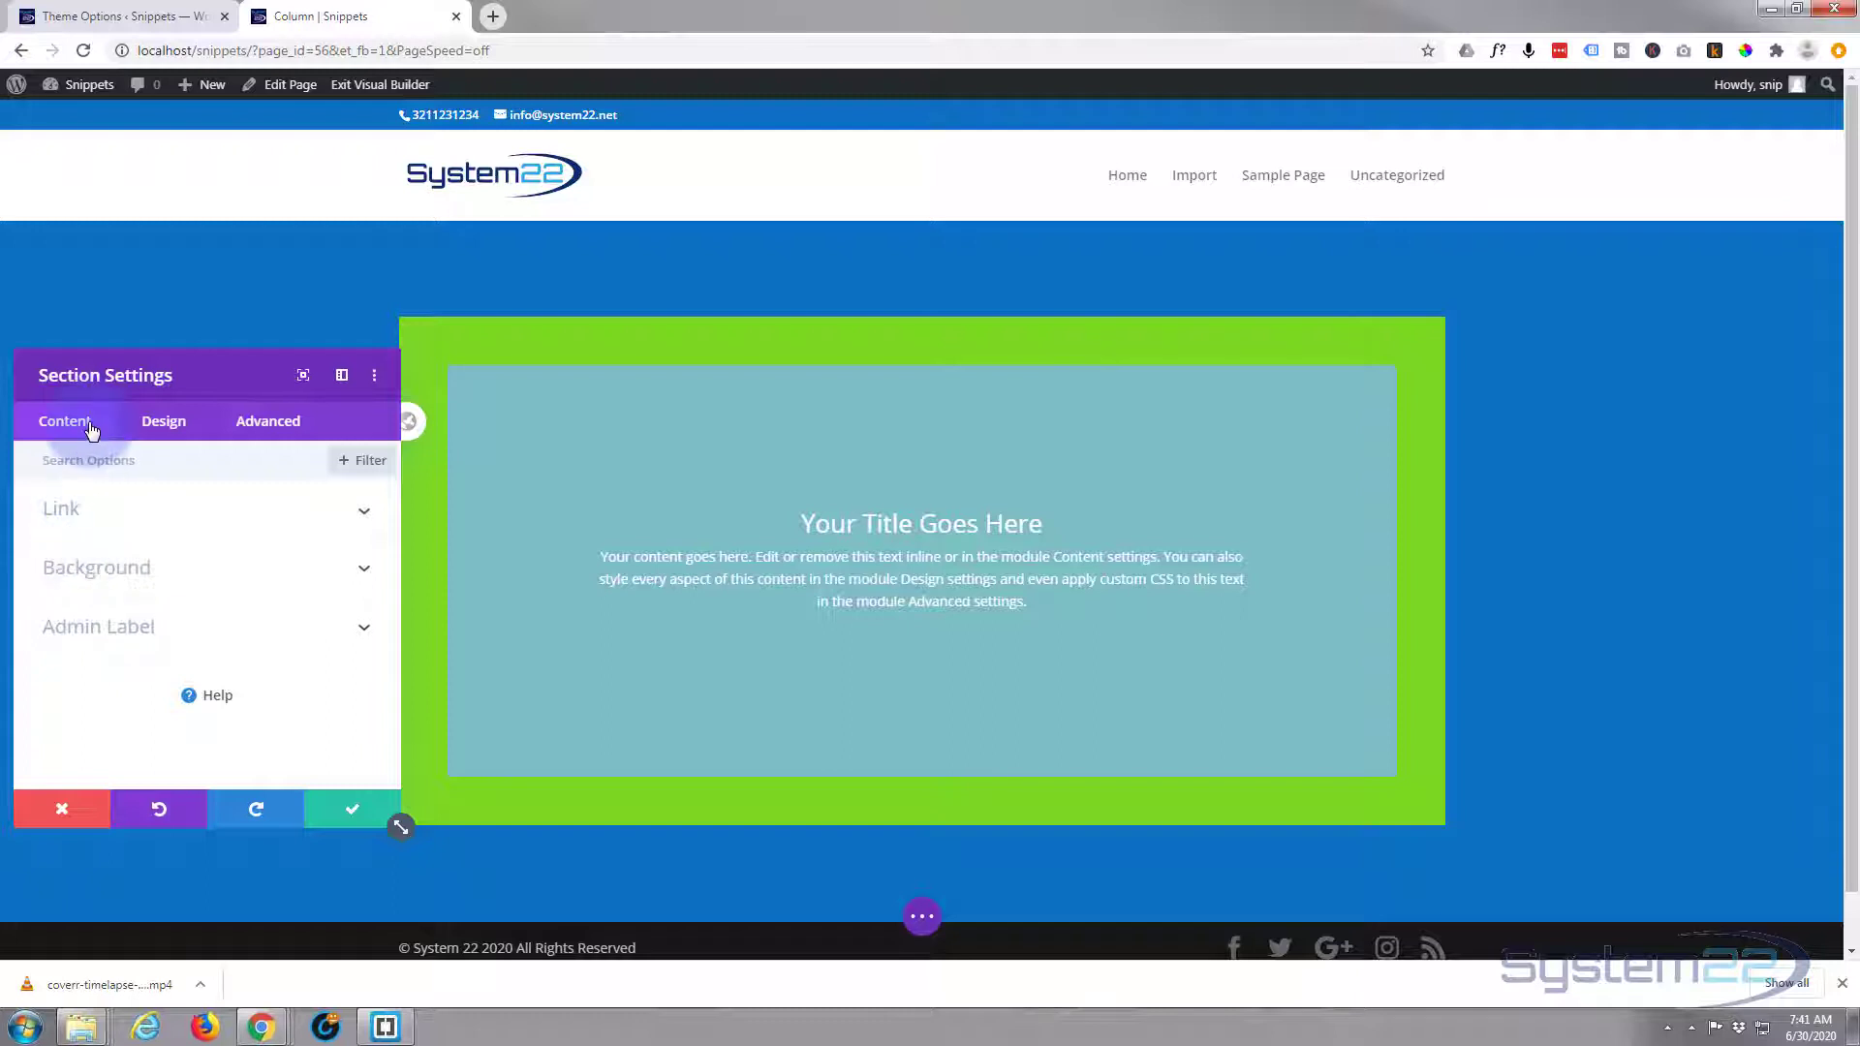
pyautogui.click(206, 575)
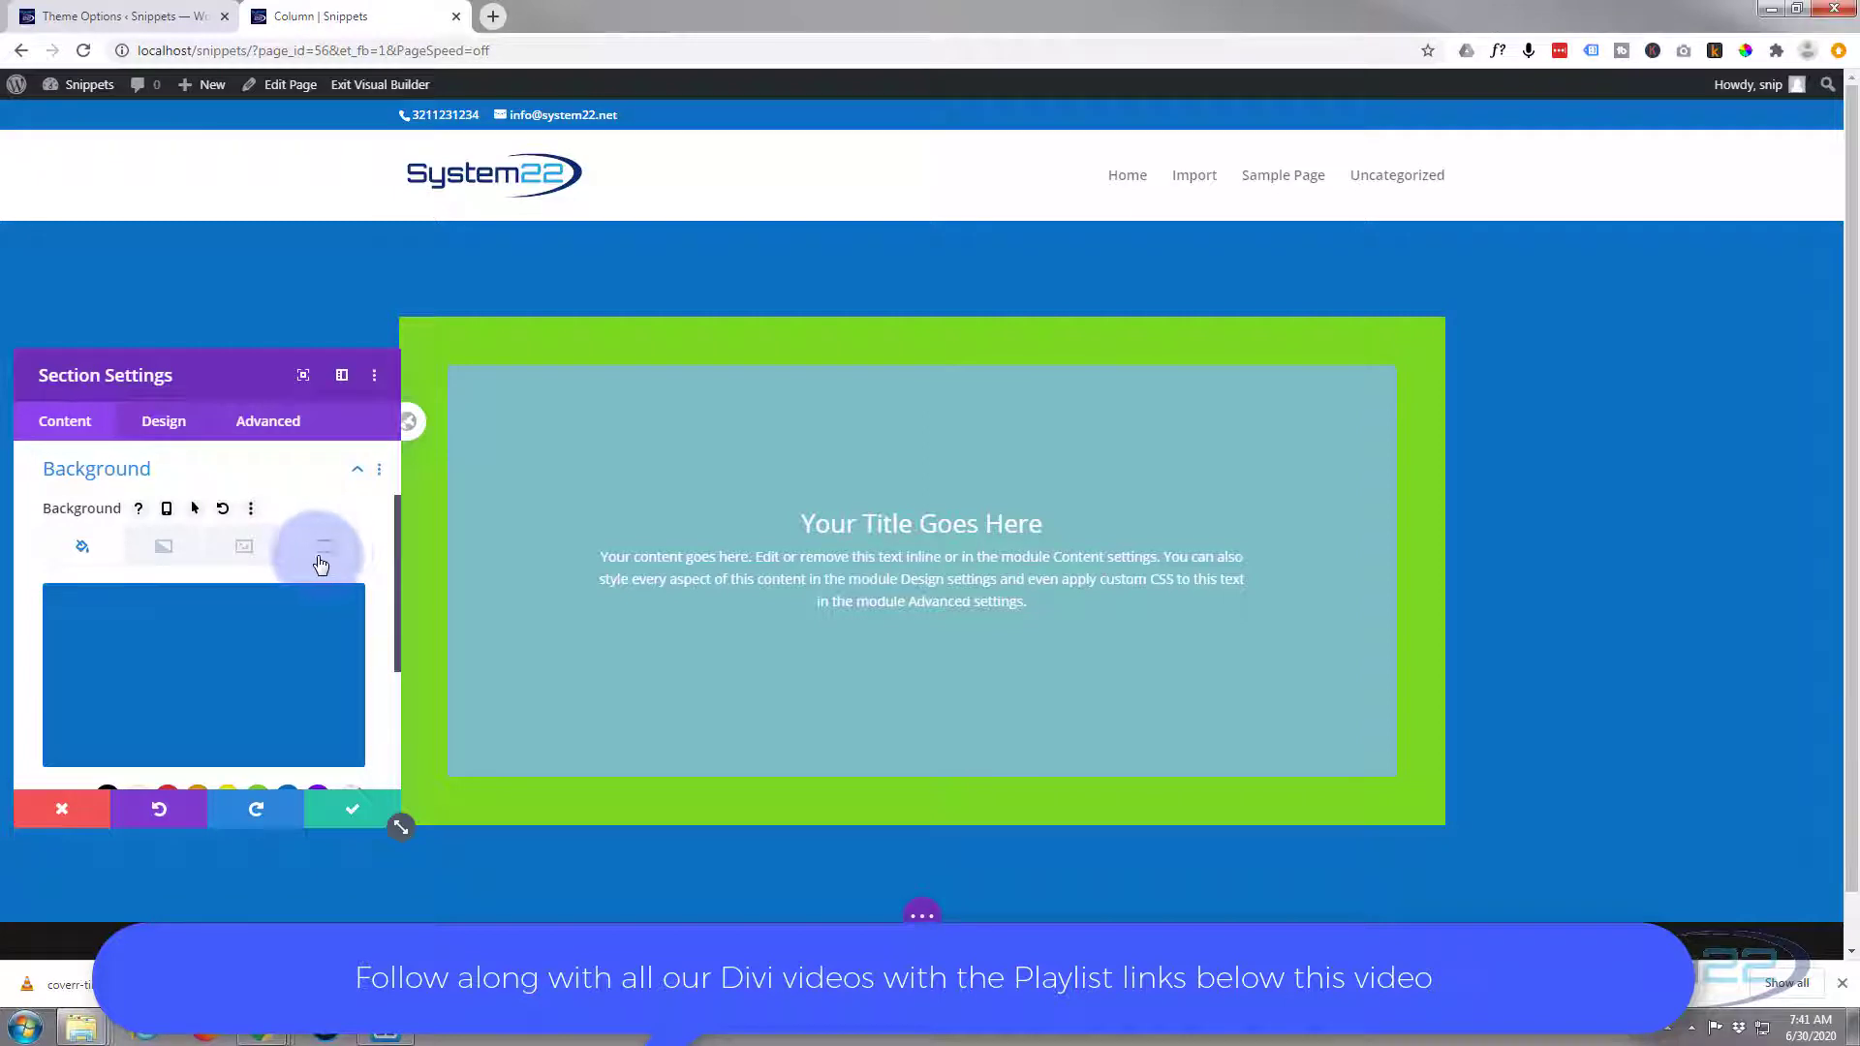
pyautogui.scroll(-2, 222, 628)
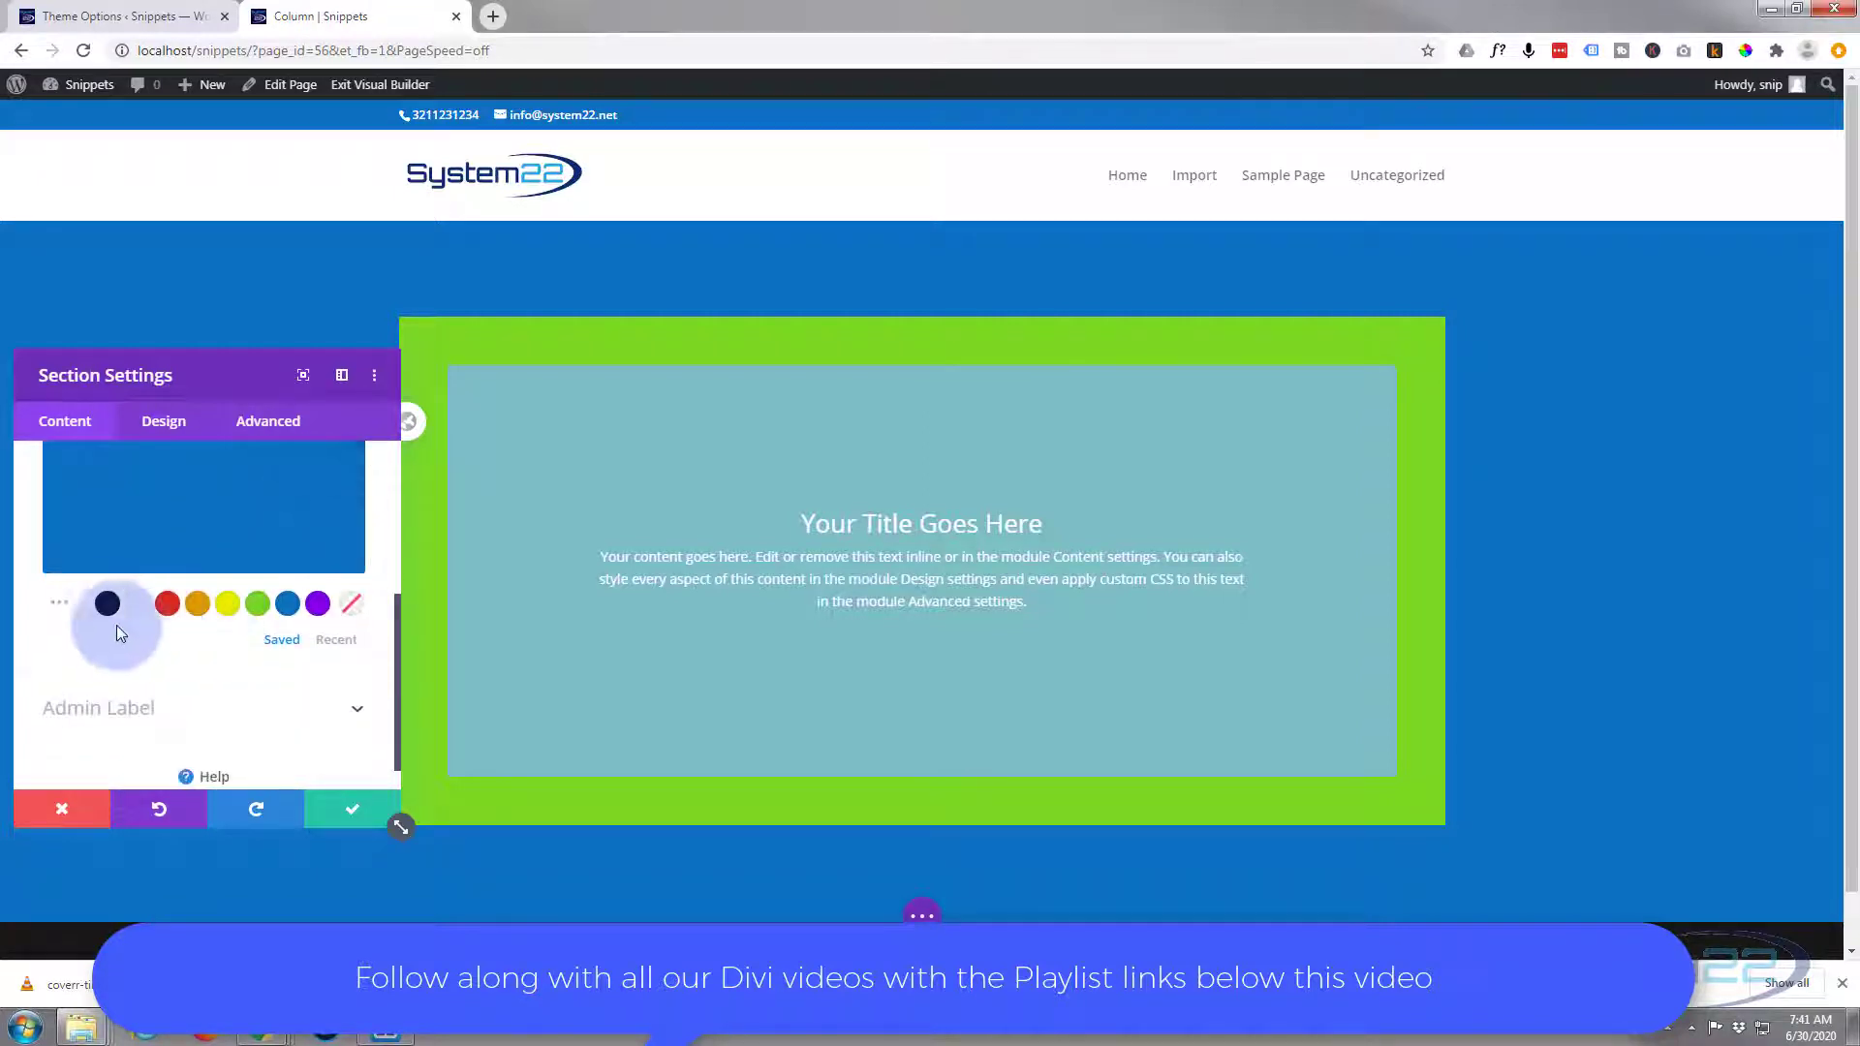
pyautogui.click(60, 606)
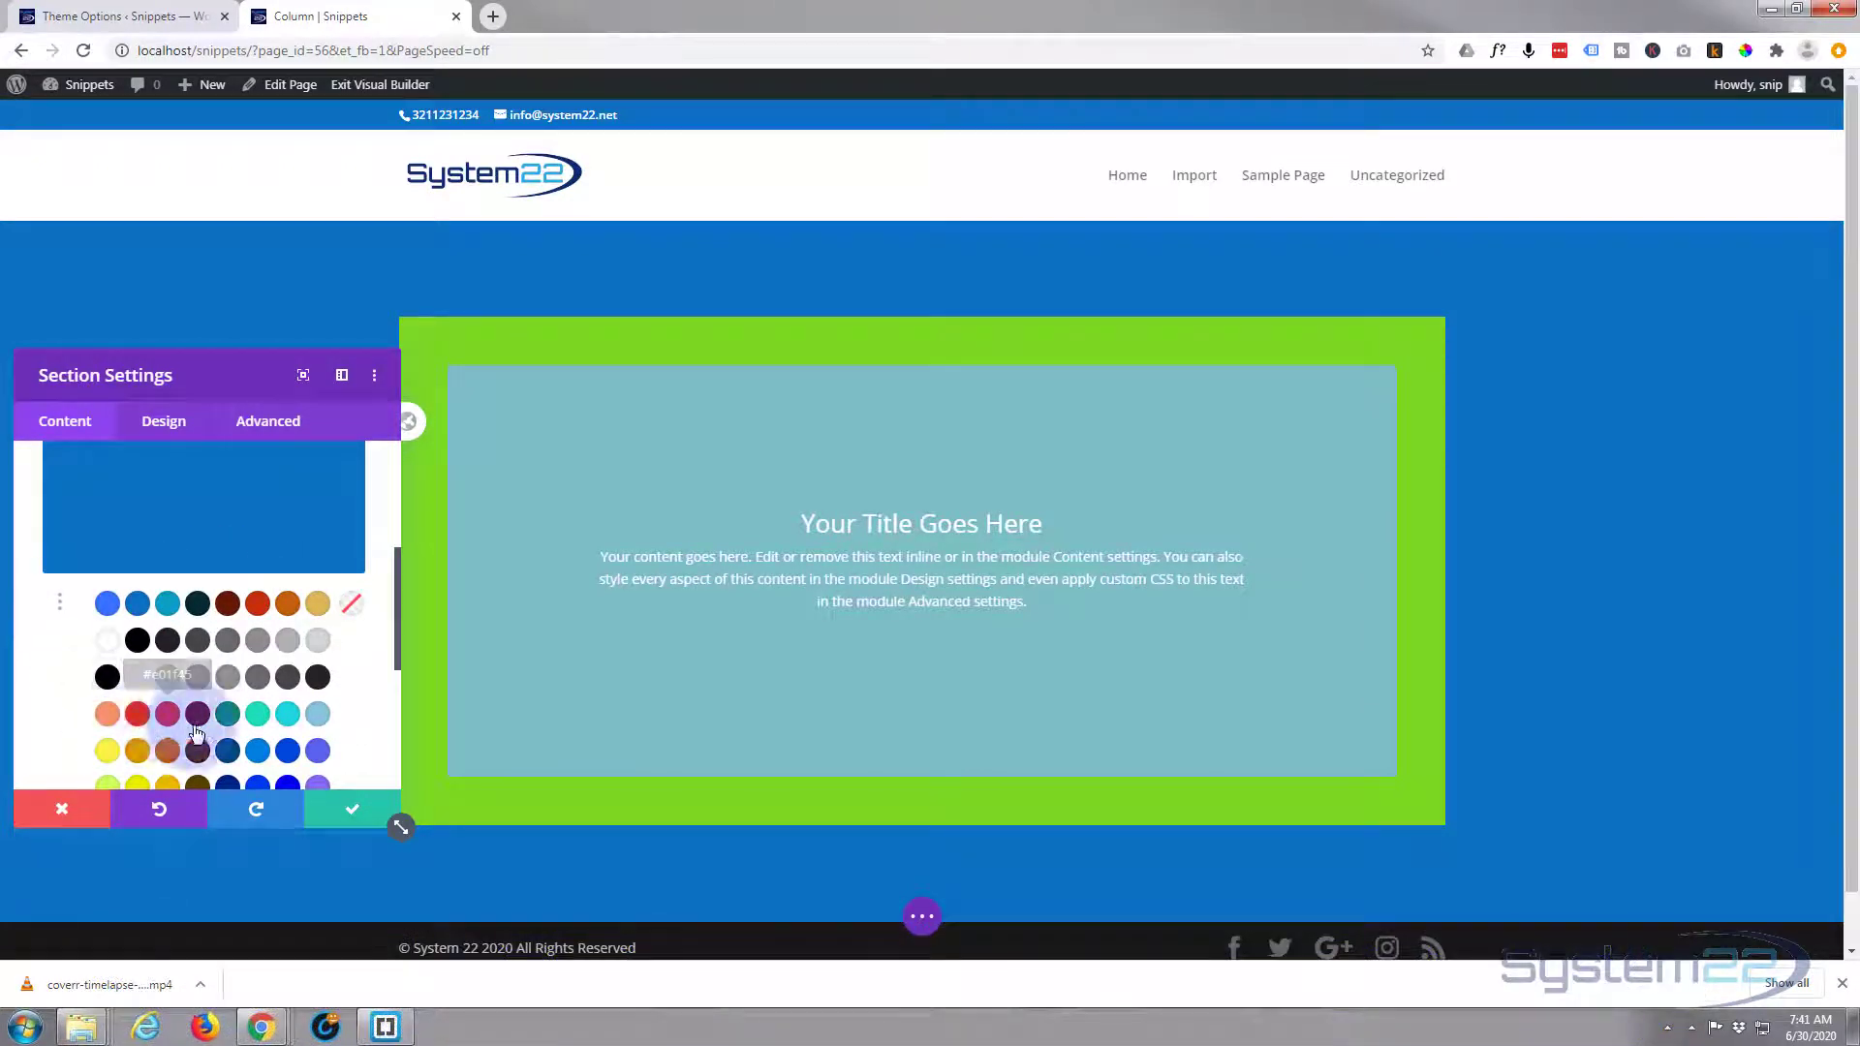
pyautogui.click(167, 717)
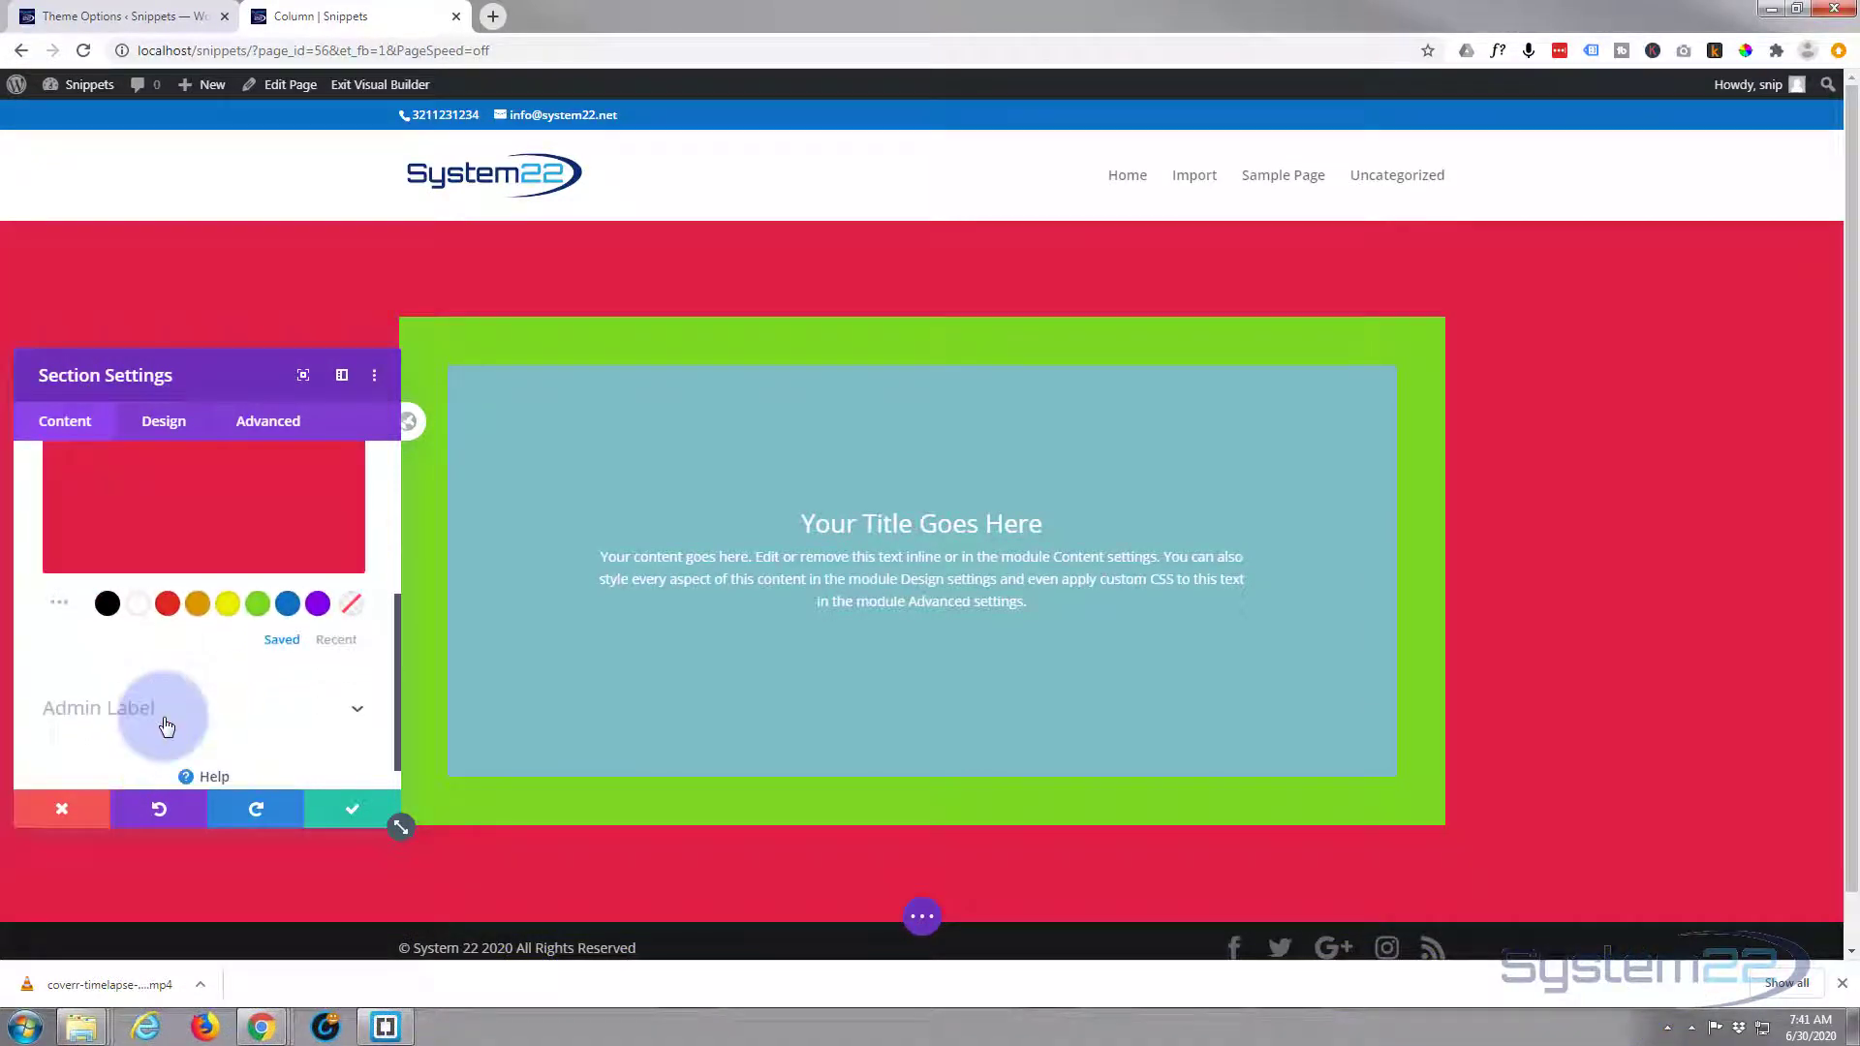
# Add a background gradient to the section.
pyautogui.scroll(3, 165, 728)
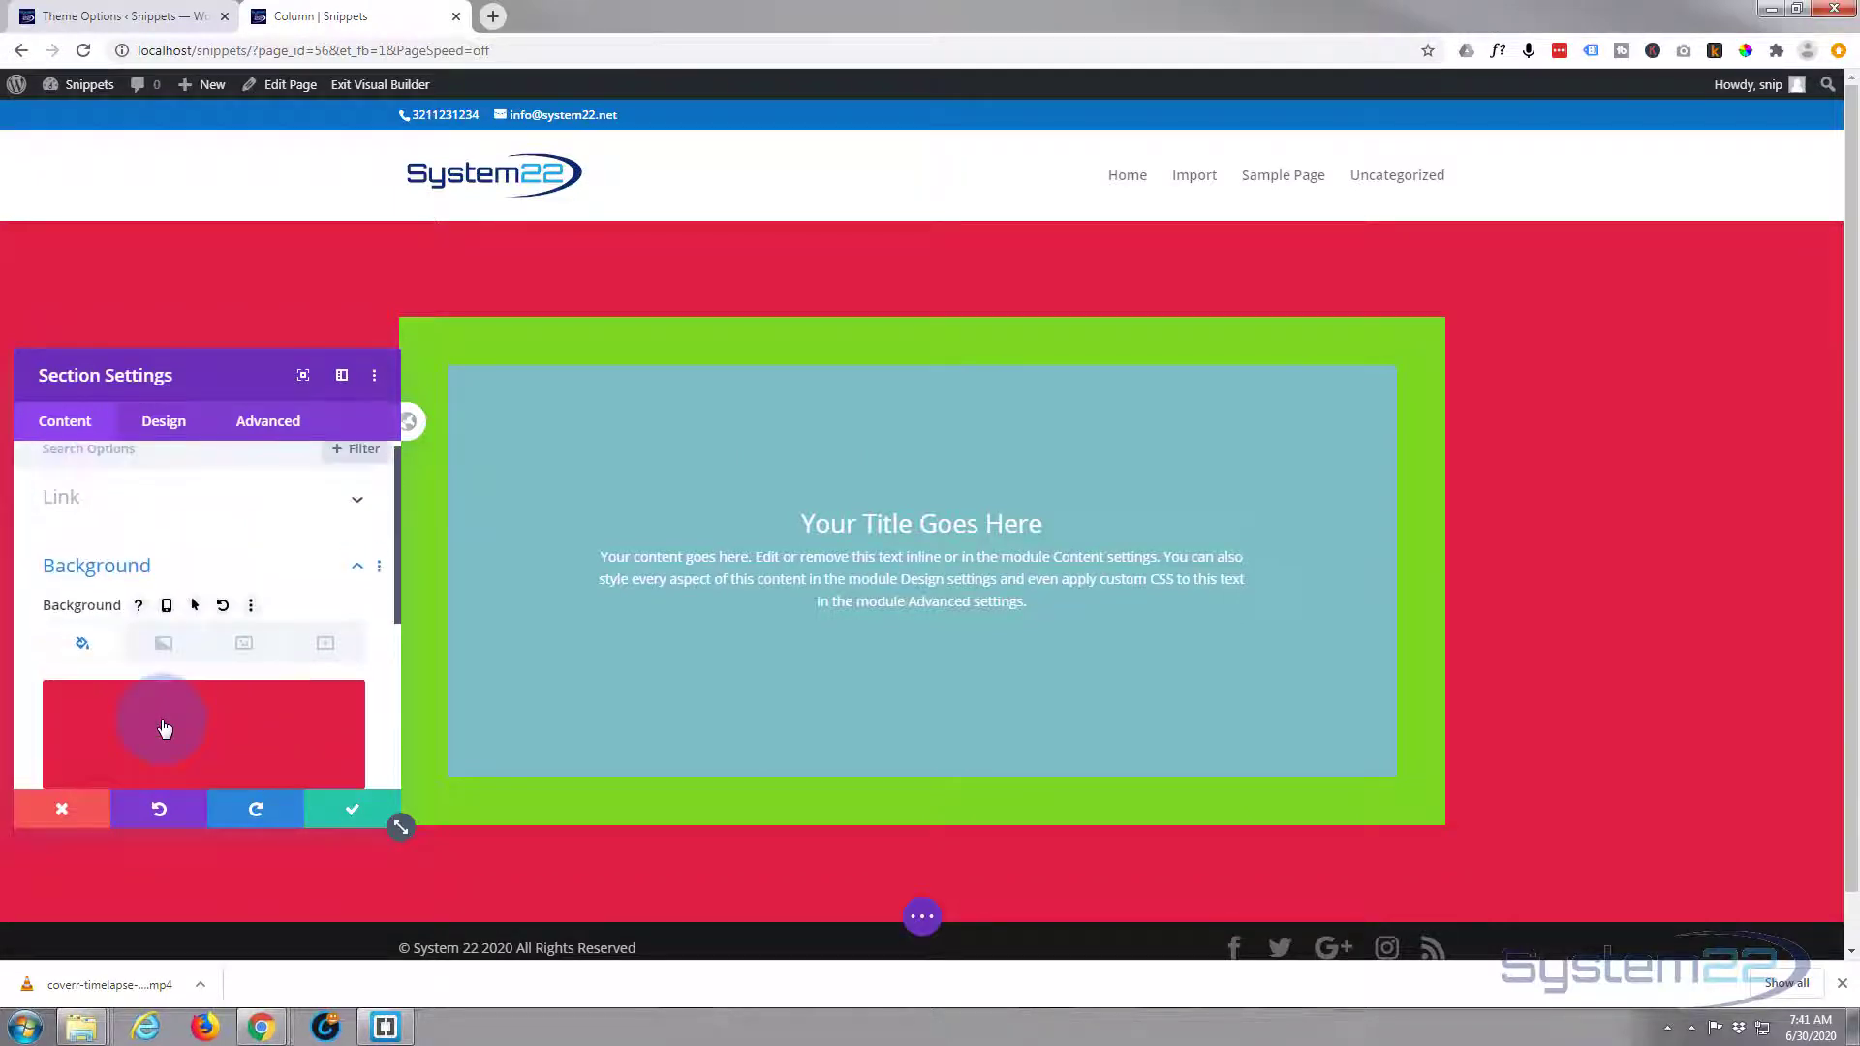
pyautogui.scroll(-1, 167, 727)
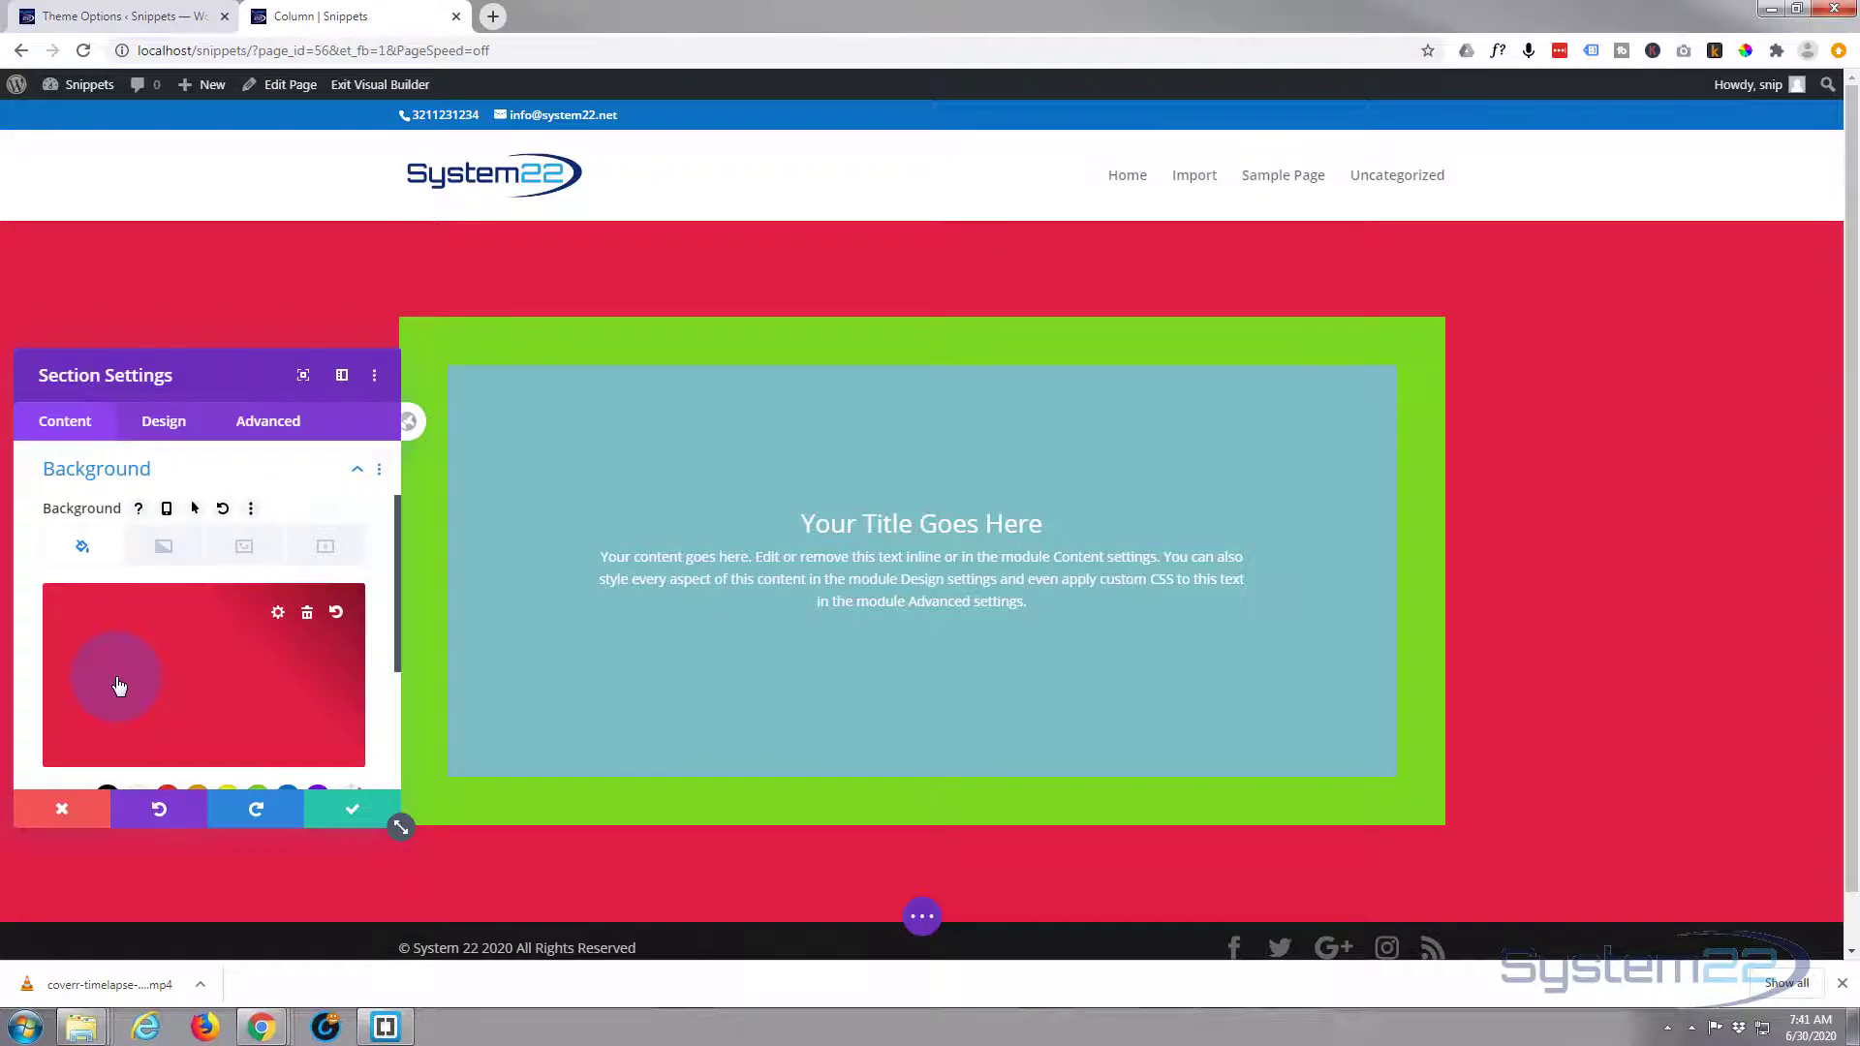
pyautogui.click(166, 548)
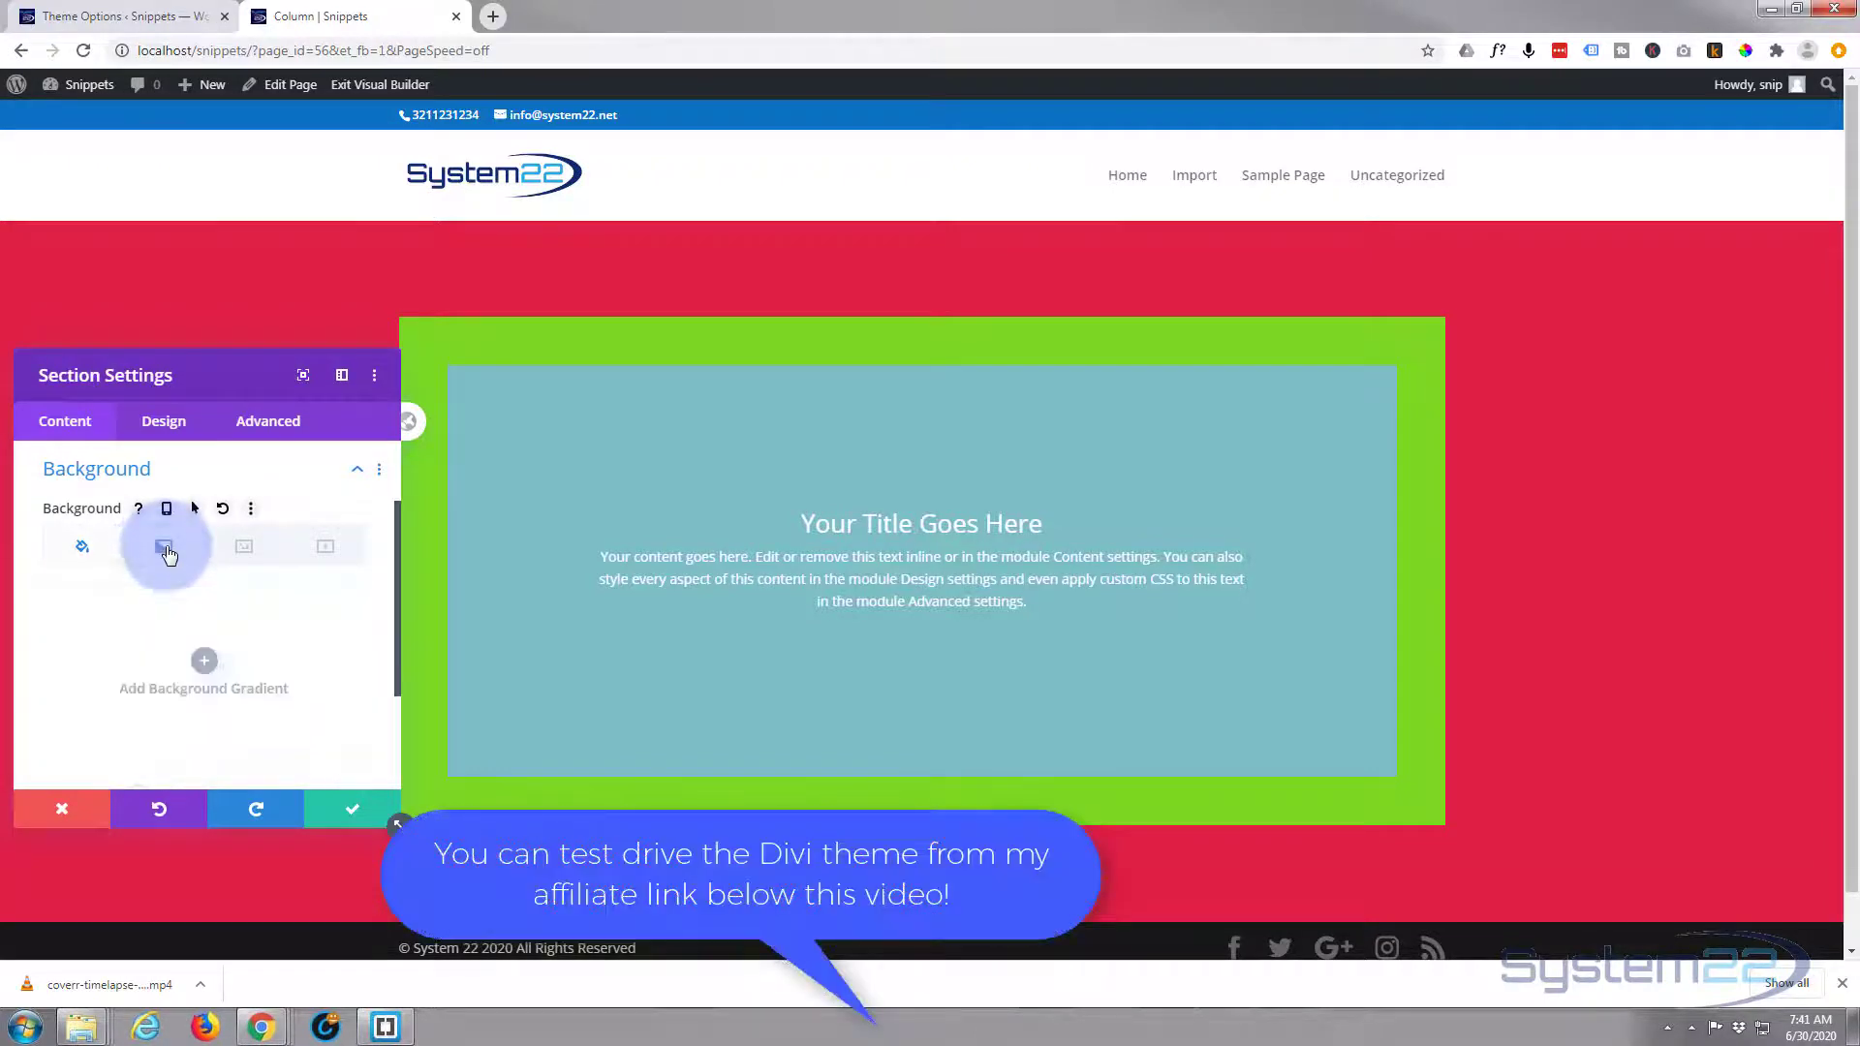
pyautogui.click(203, 659)
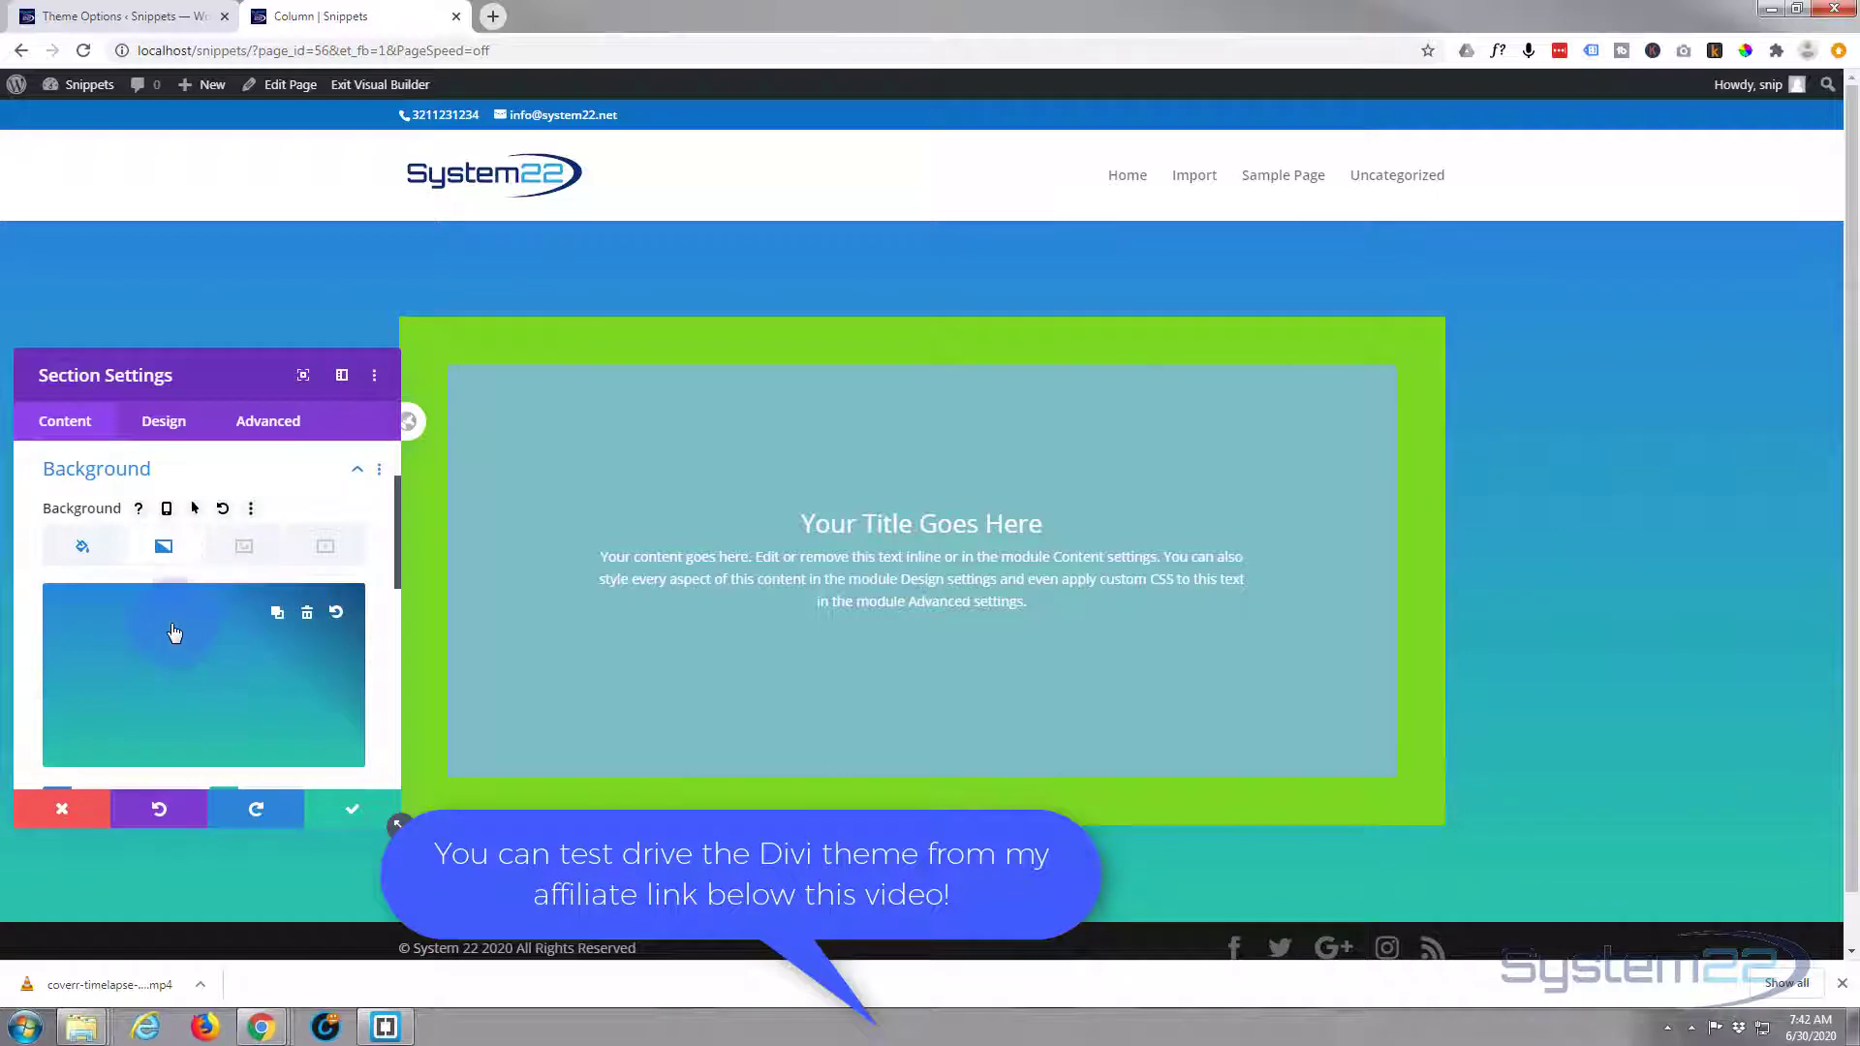
# Set the gradient's first colour to red #e02b20 and second to purple #8300e9, and move the settings window to the middle of the page.
pyautogui.scroll(-2, 174, 632)
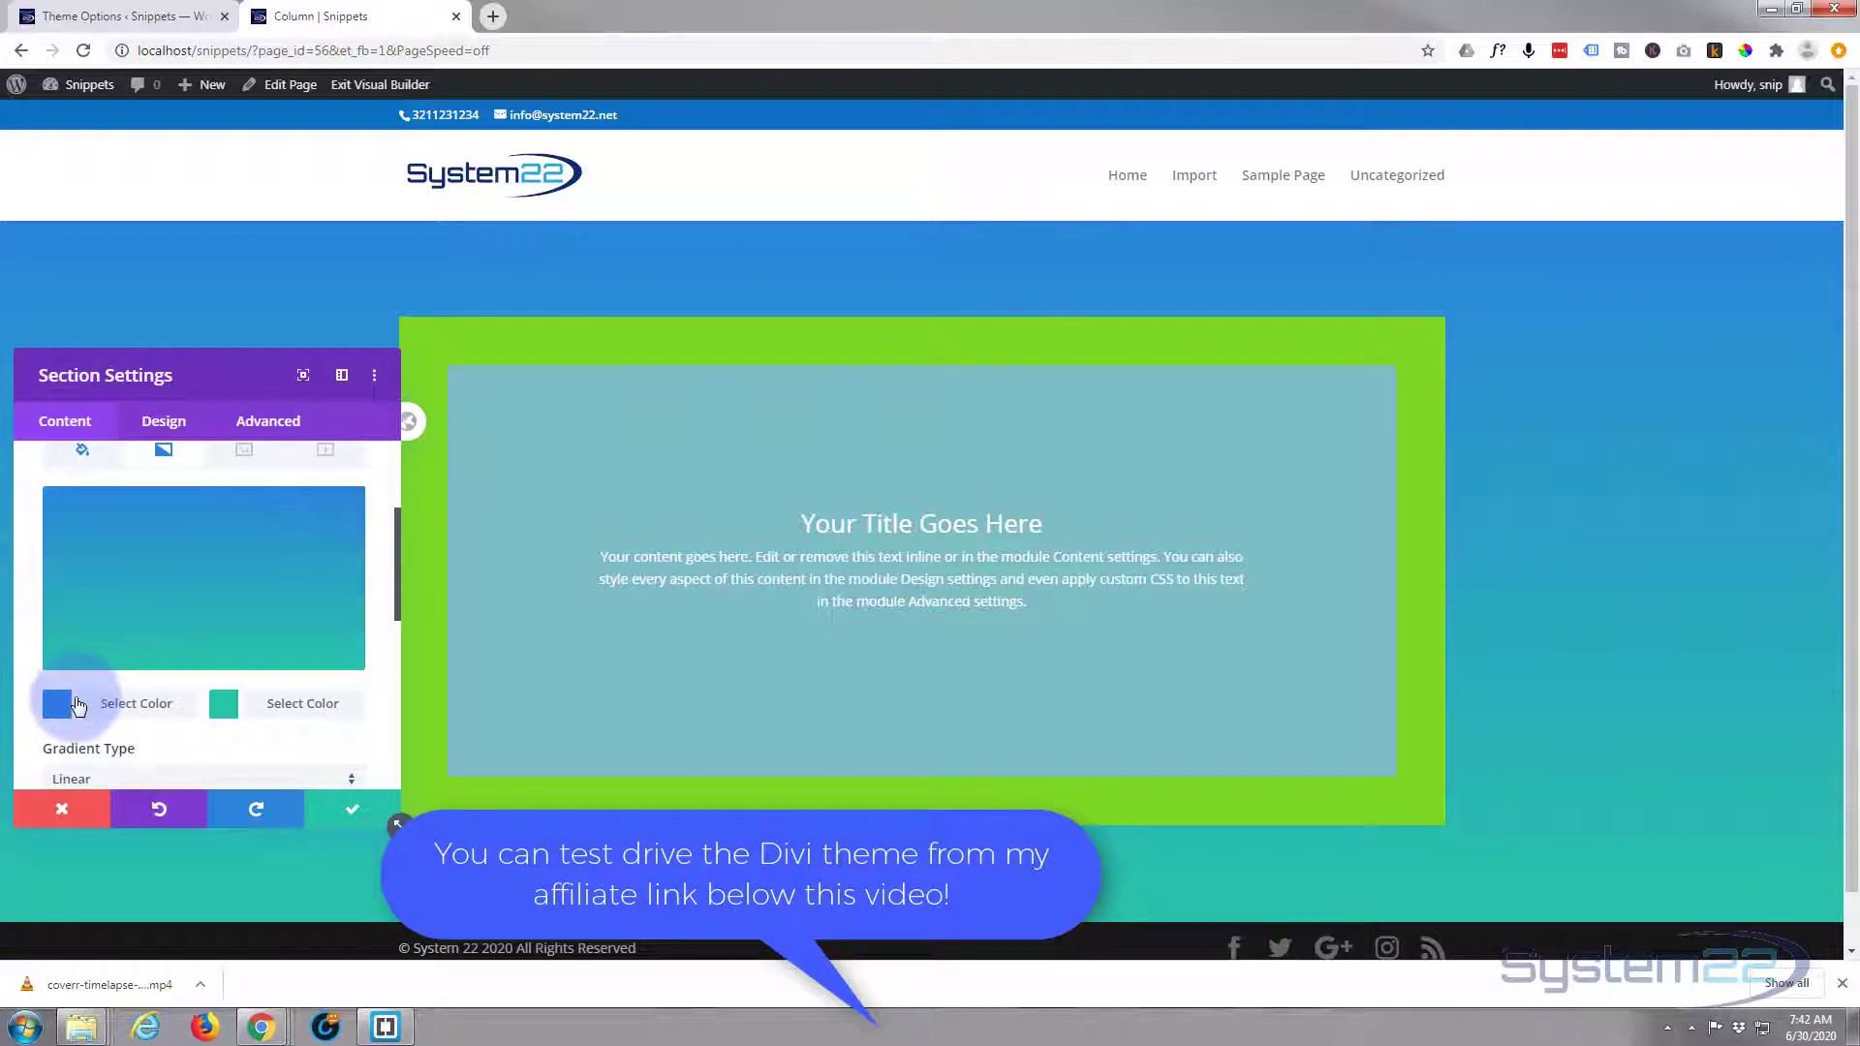
pyautogui.click(150, 713)
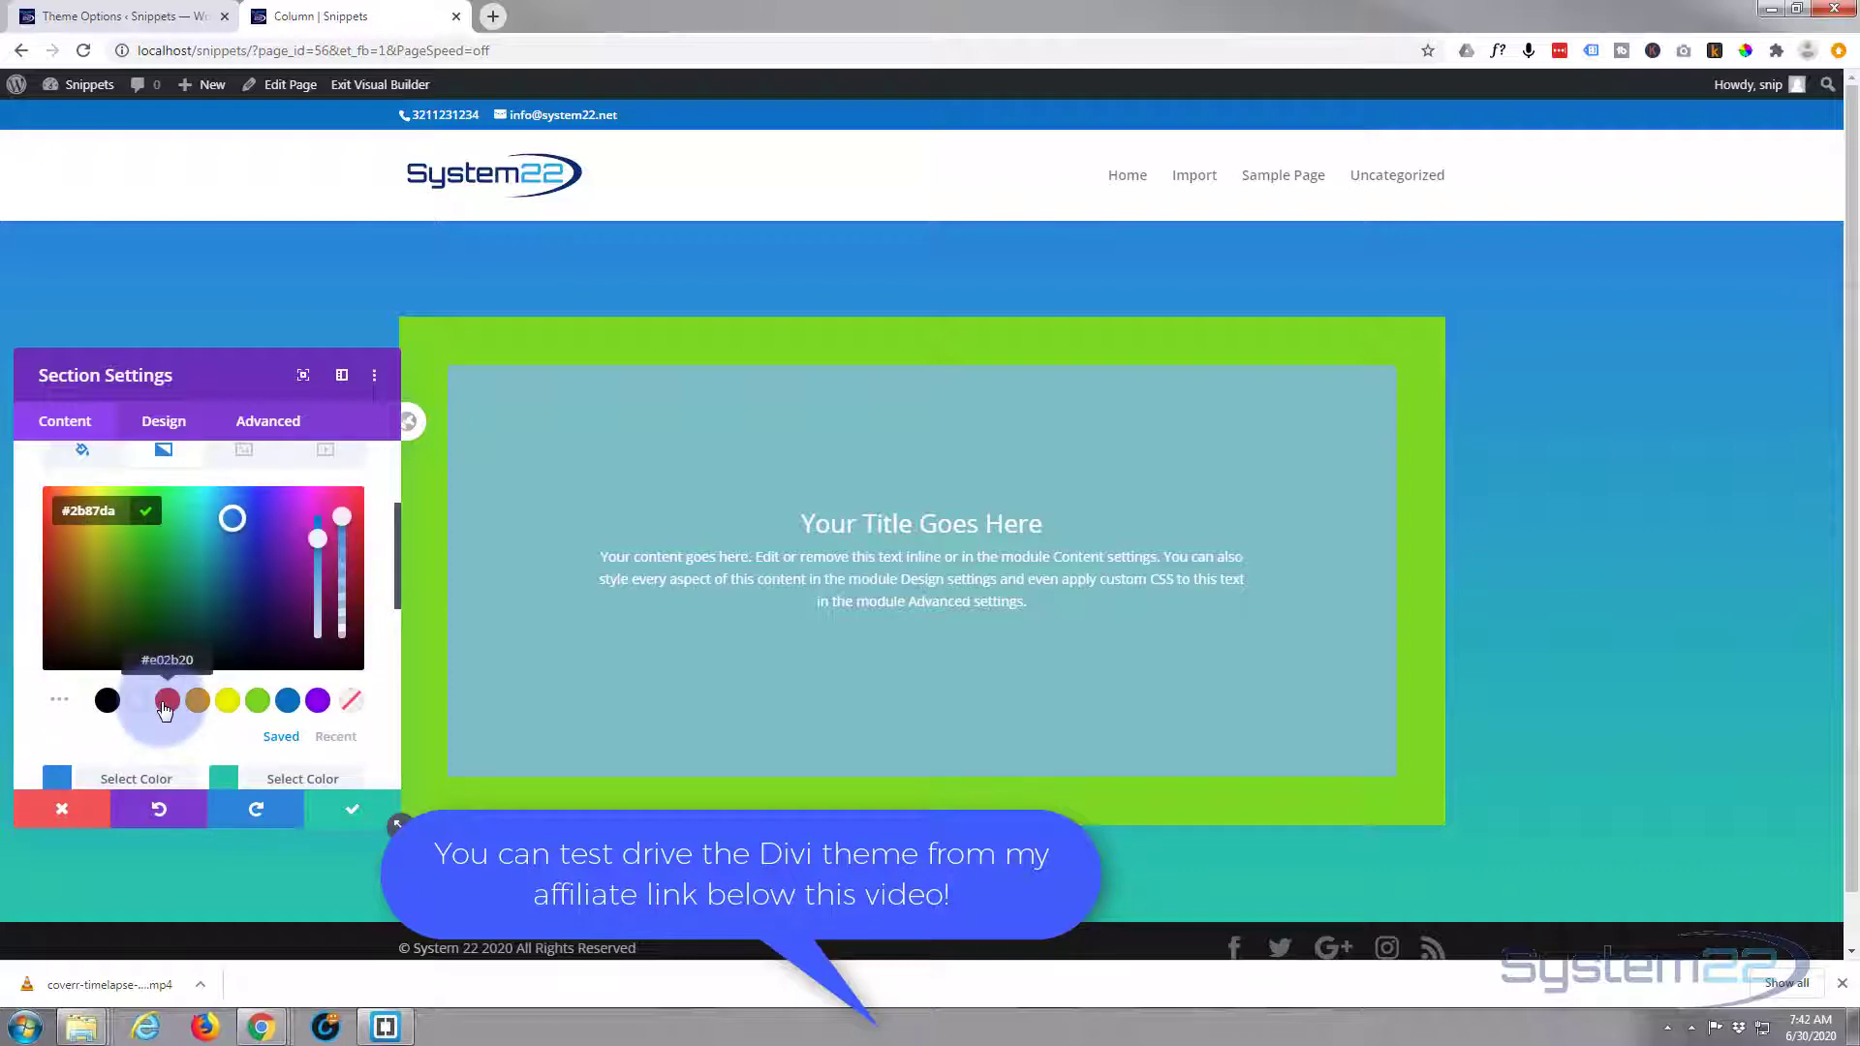
pyautogui.click(165, 706)
pyautogui.scroll(-1, 167, 707)
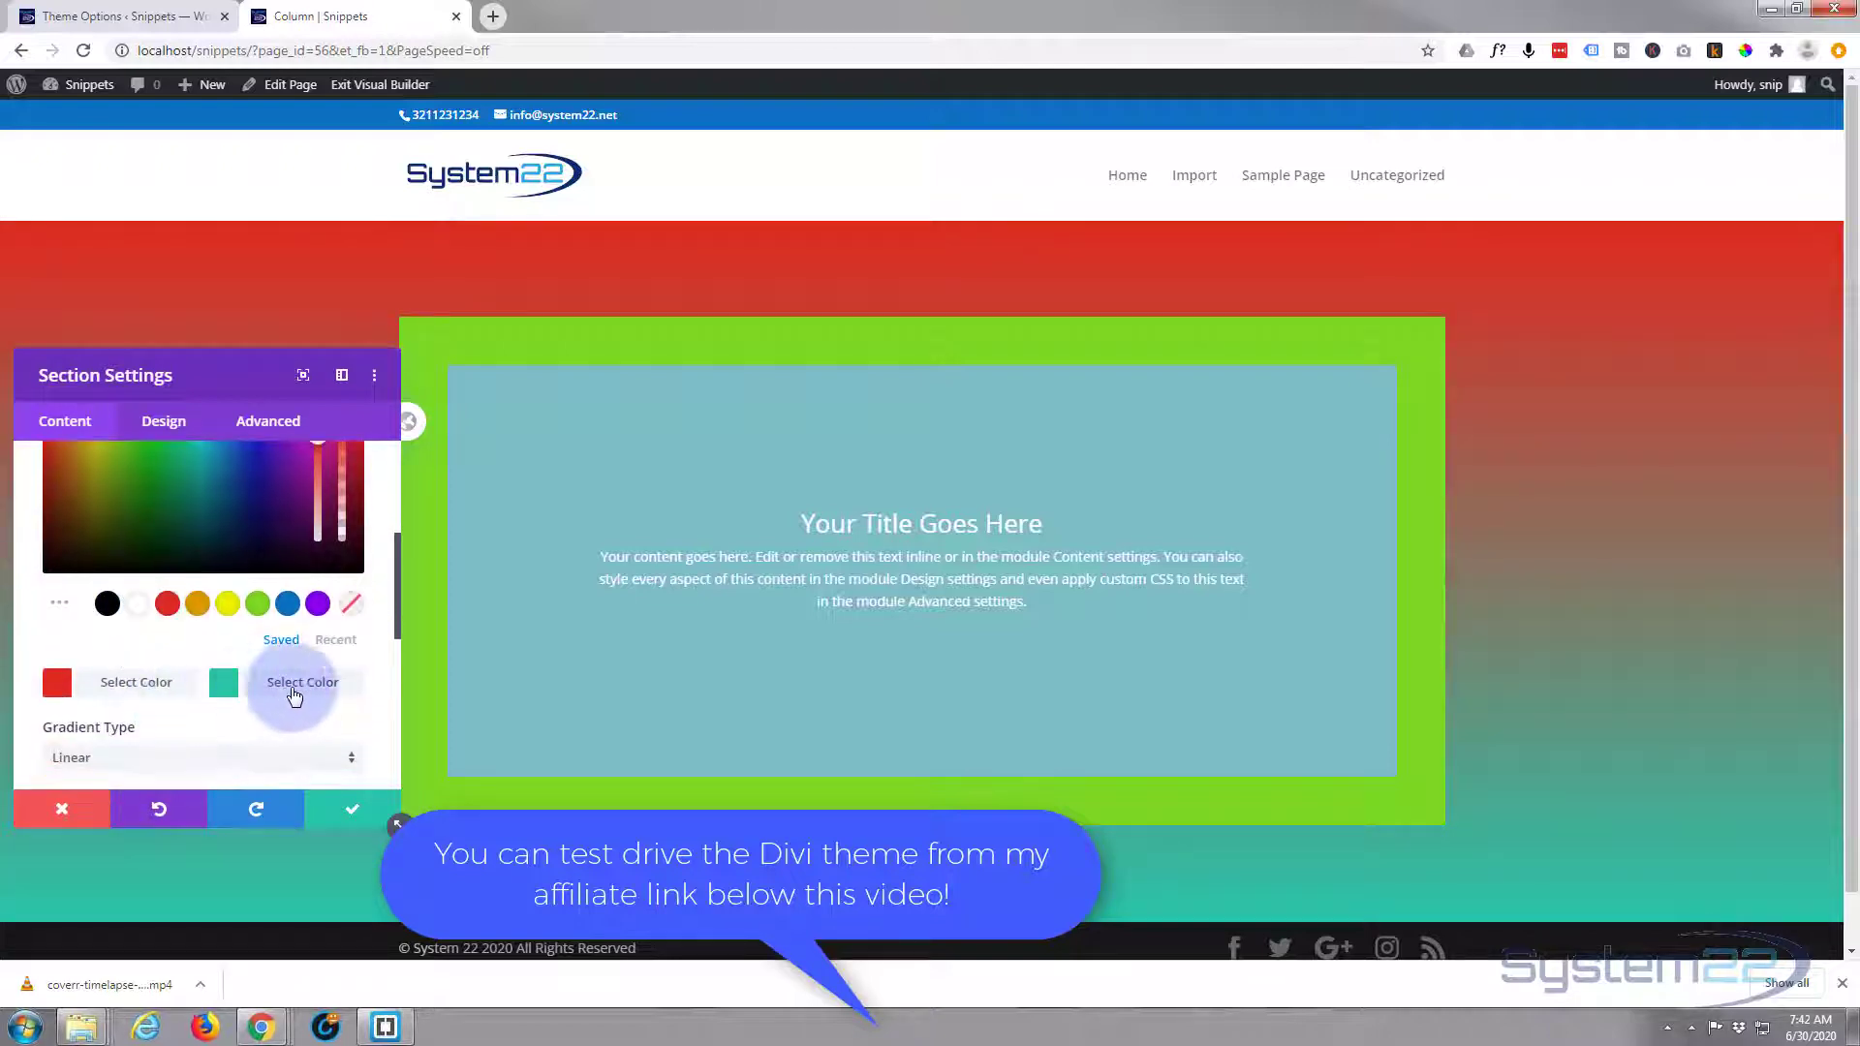
pyautogui.click(295, 695)
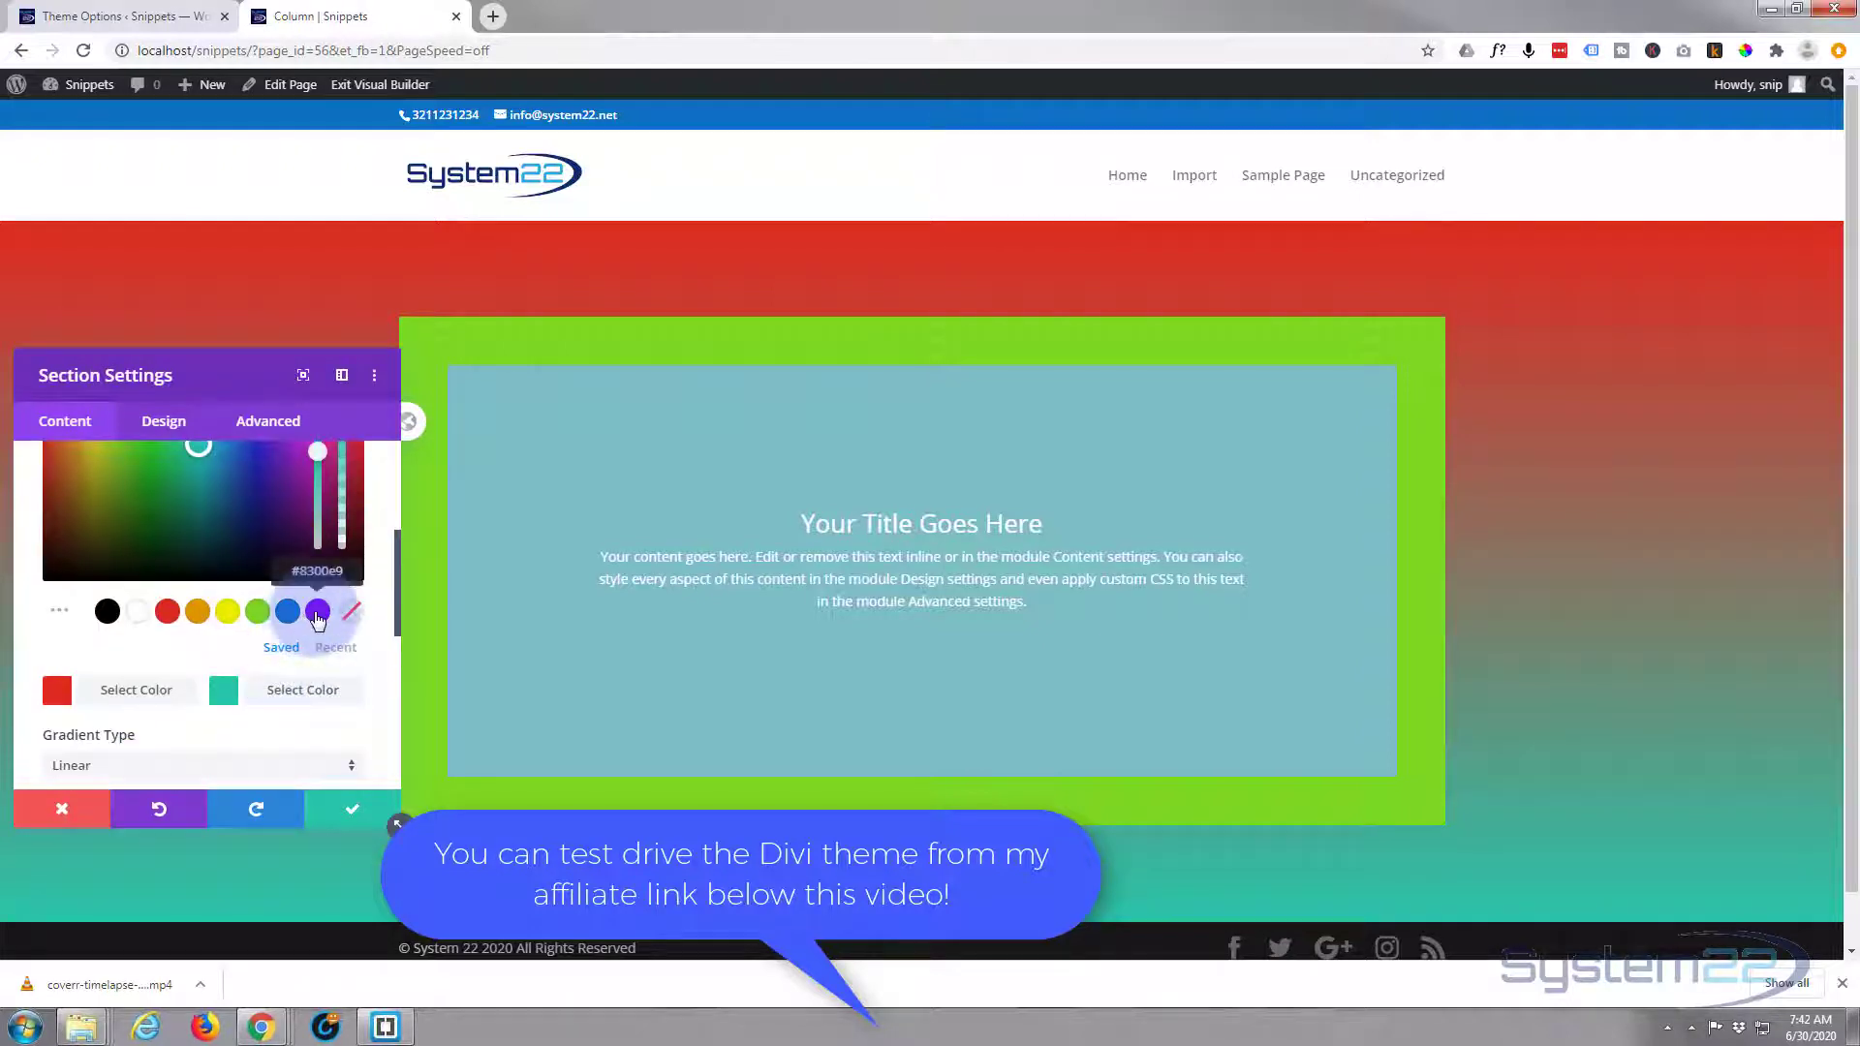
pyautogui.click(317, 612)
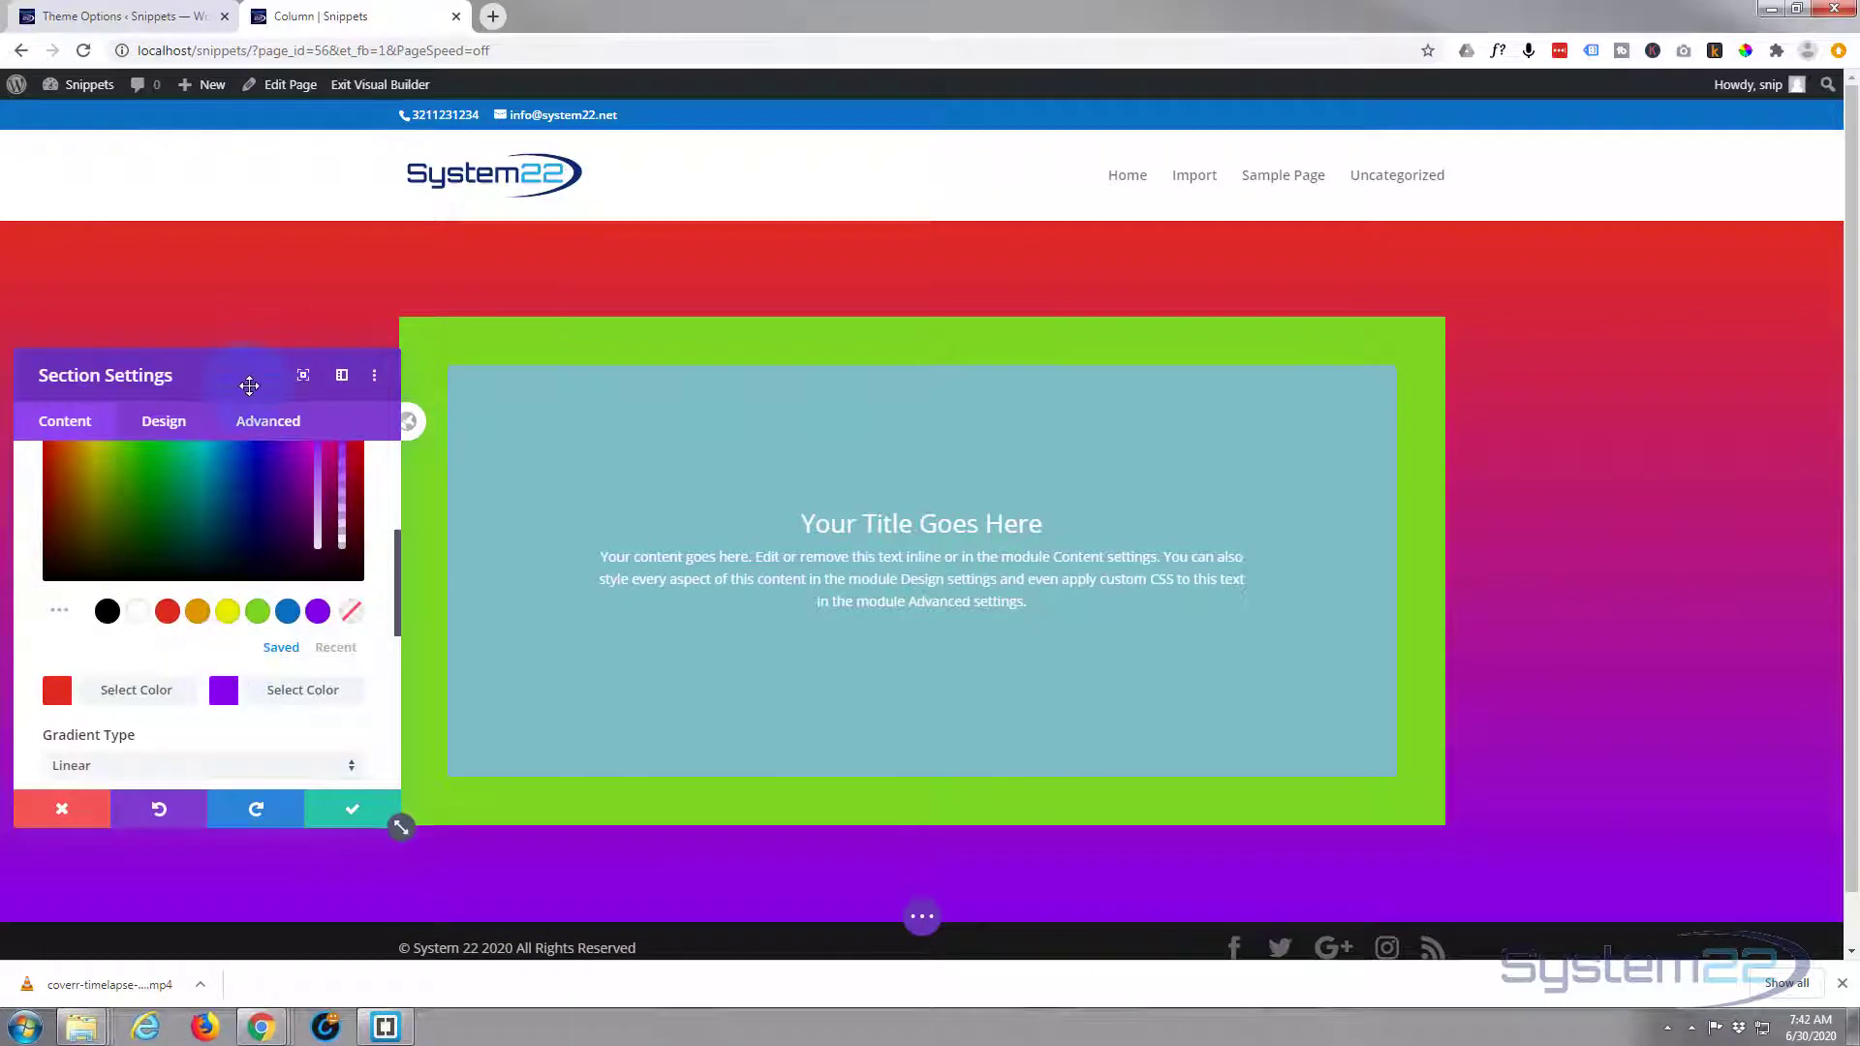
pyautogui.moveTo(249, 385); pyautogui.dragTo(958, 343)
pyautogui.click(868, 620)
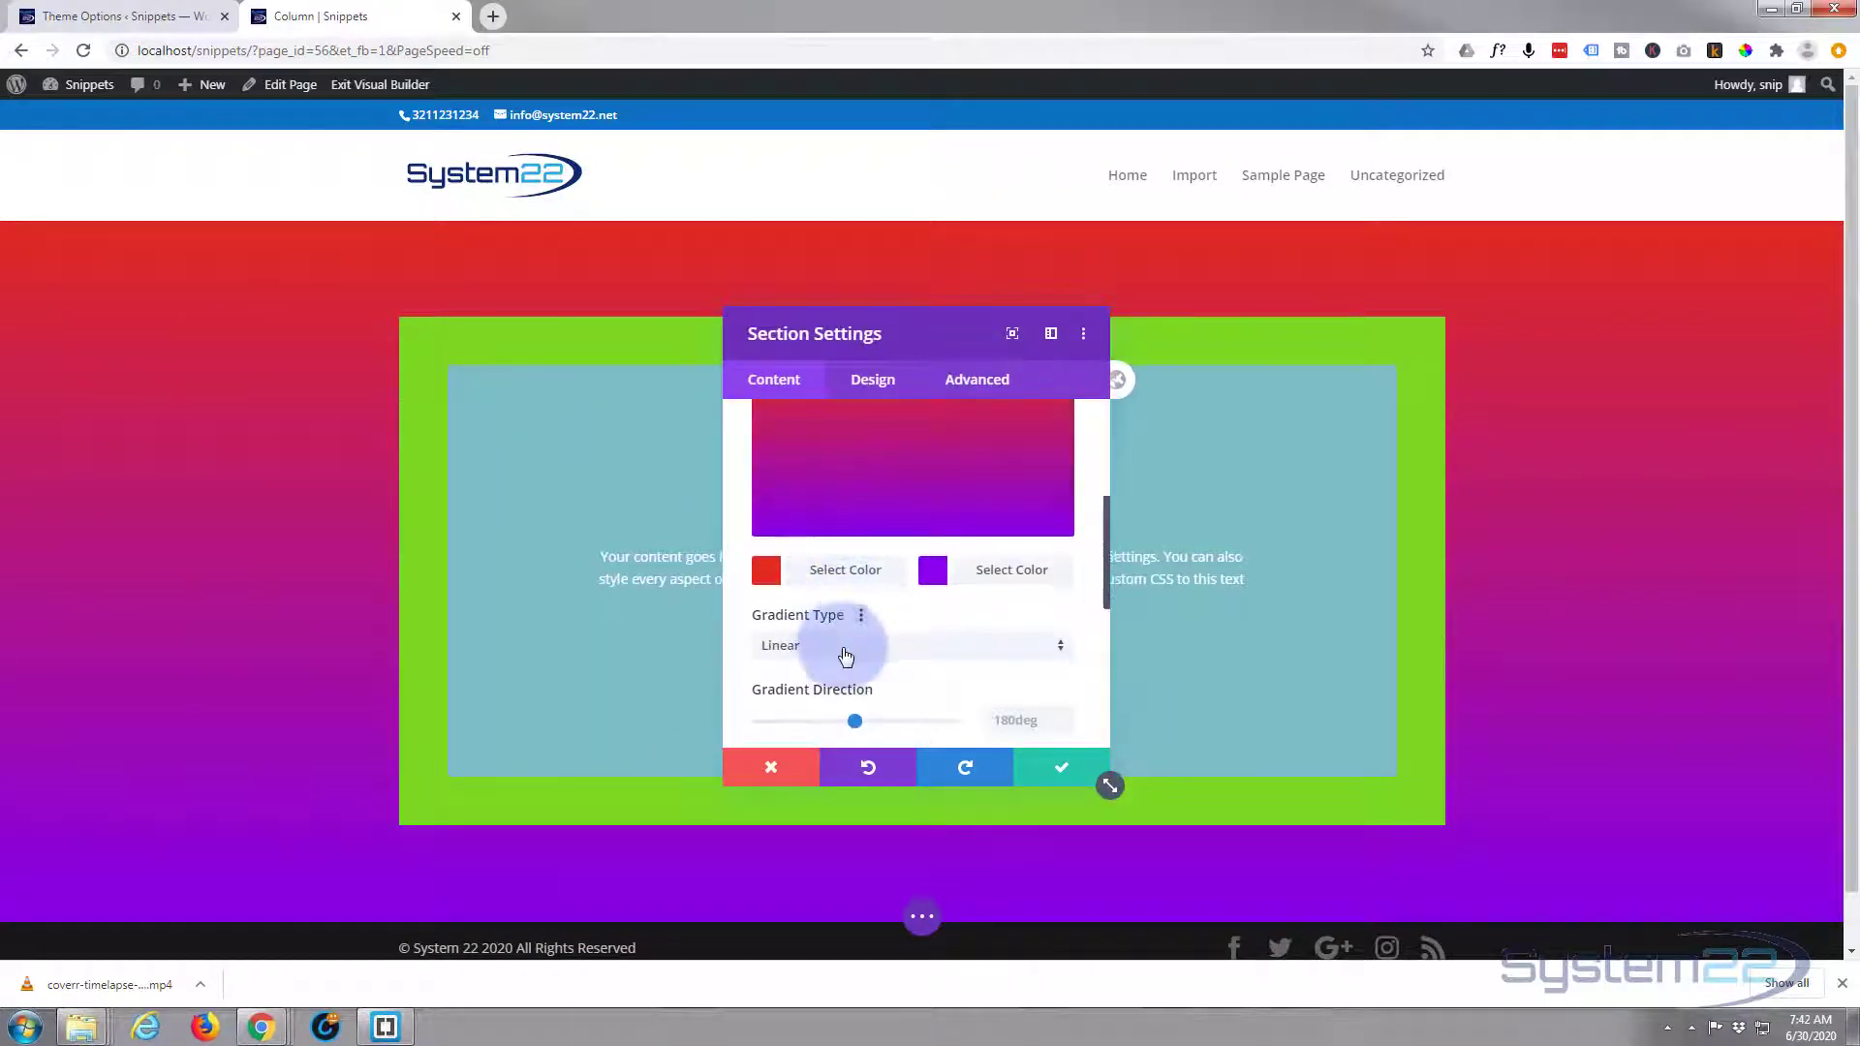
# Try different start positions for the linear gradient, ending at 16%, and leave its end position at 100%.
pyautogui.scroll(-1, 844, 656)
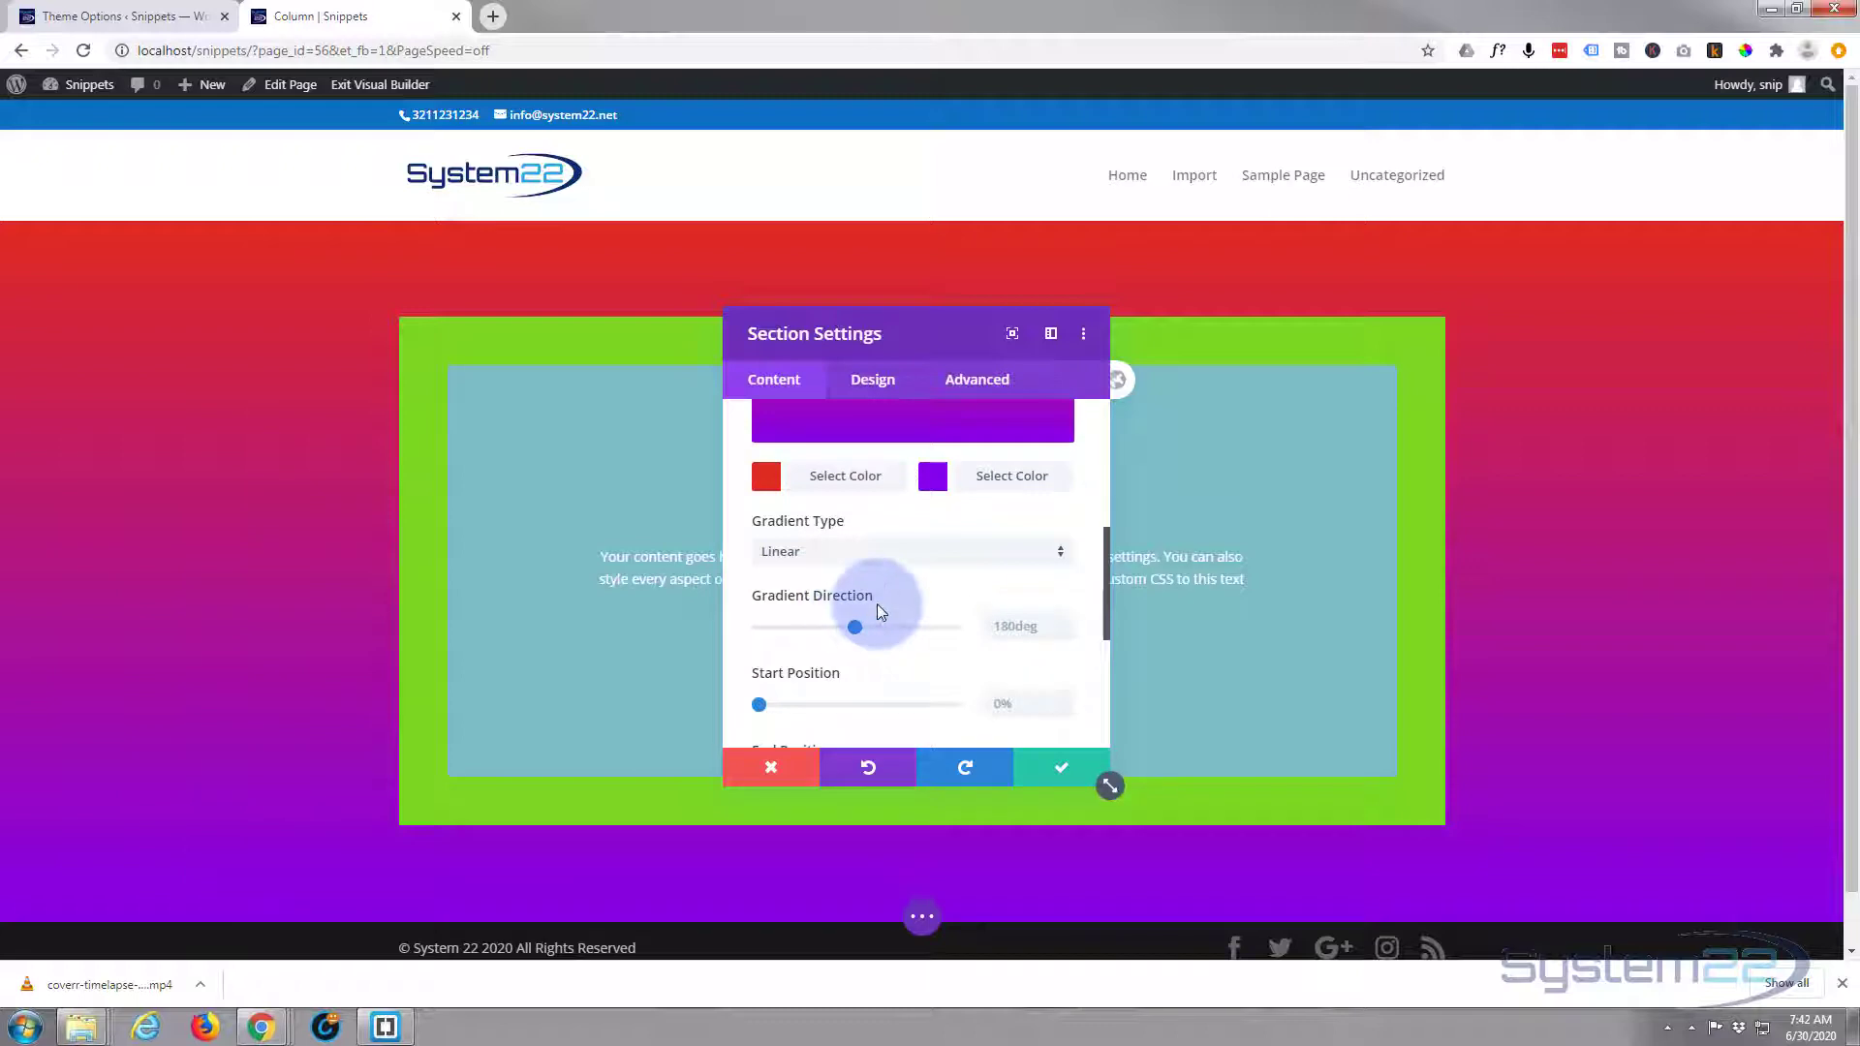
pyautogui.scroll(-1, 875, 602)
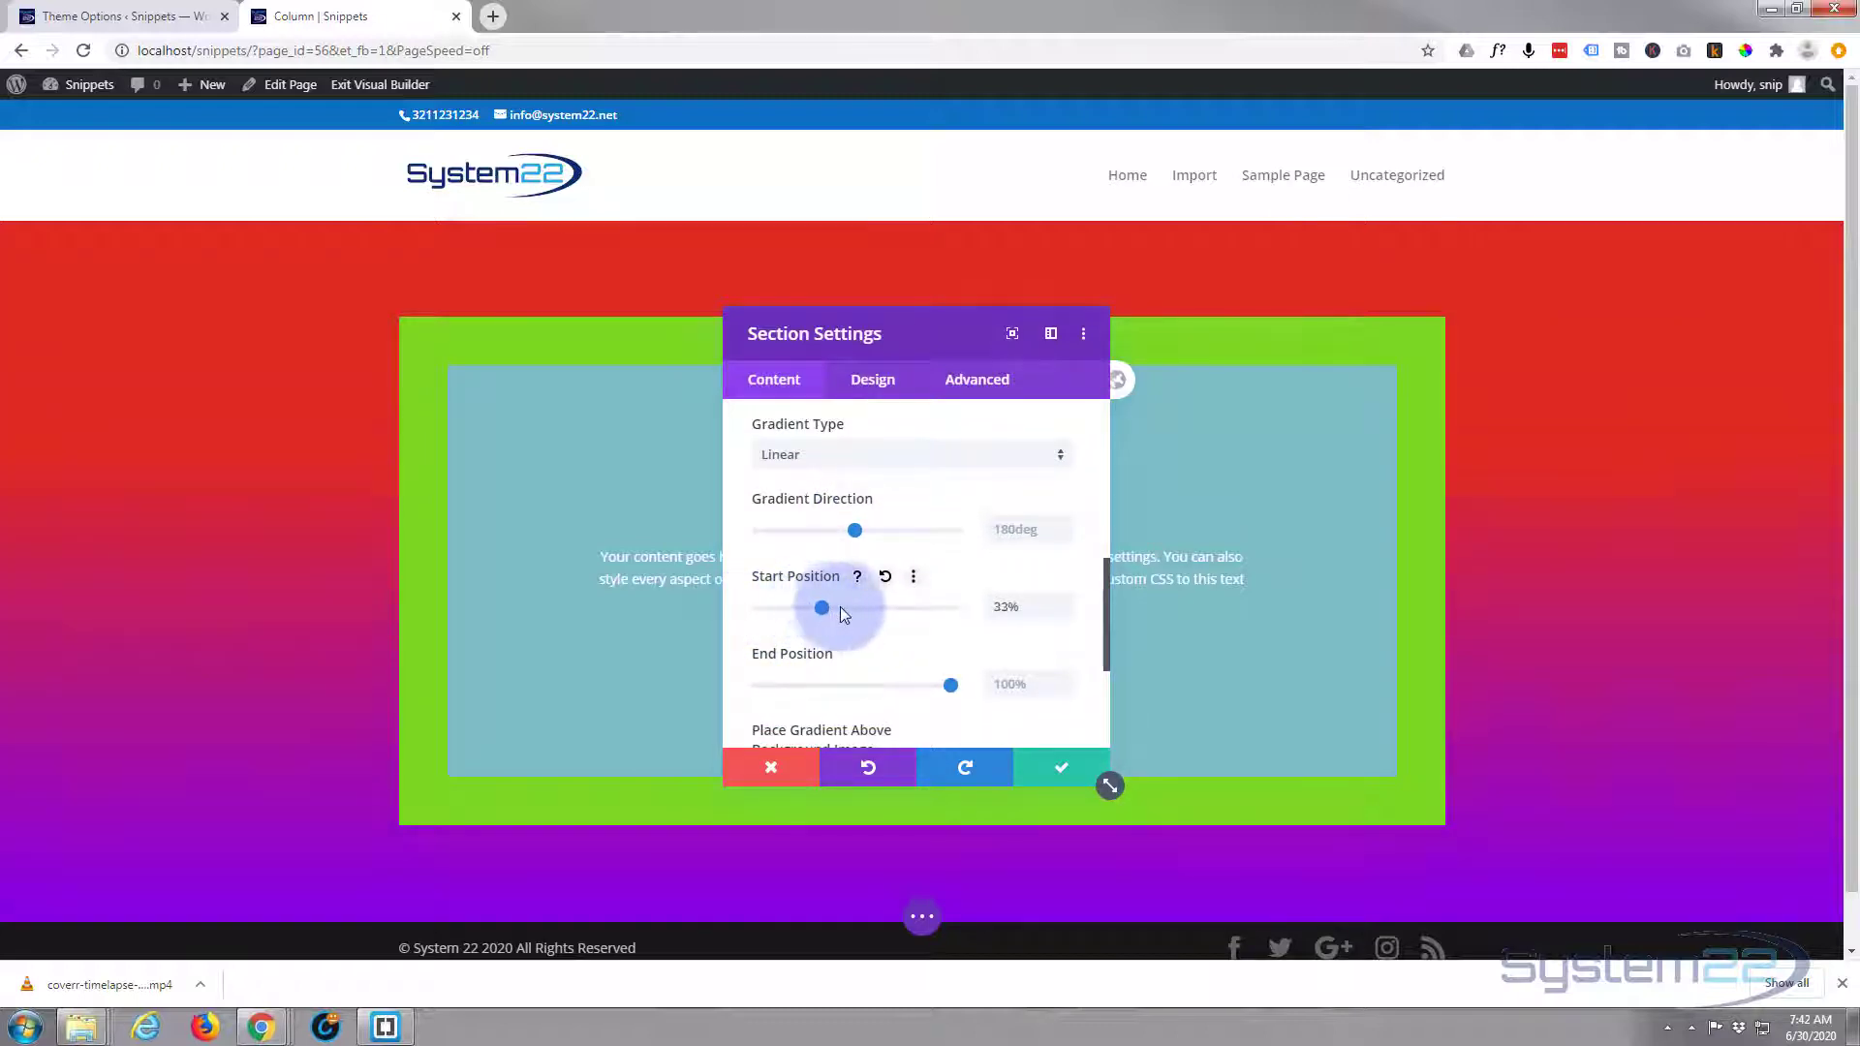
pyautogui.moveTo(839, 606); pyautogui.dragTo(863, 606)
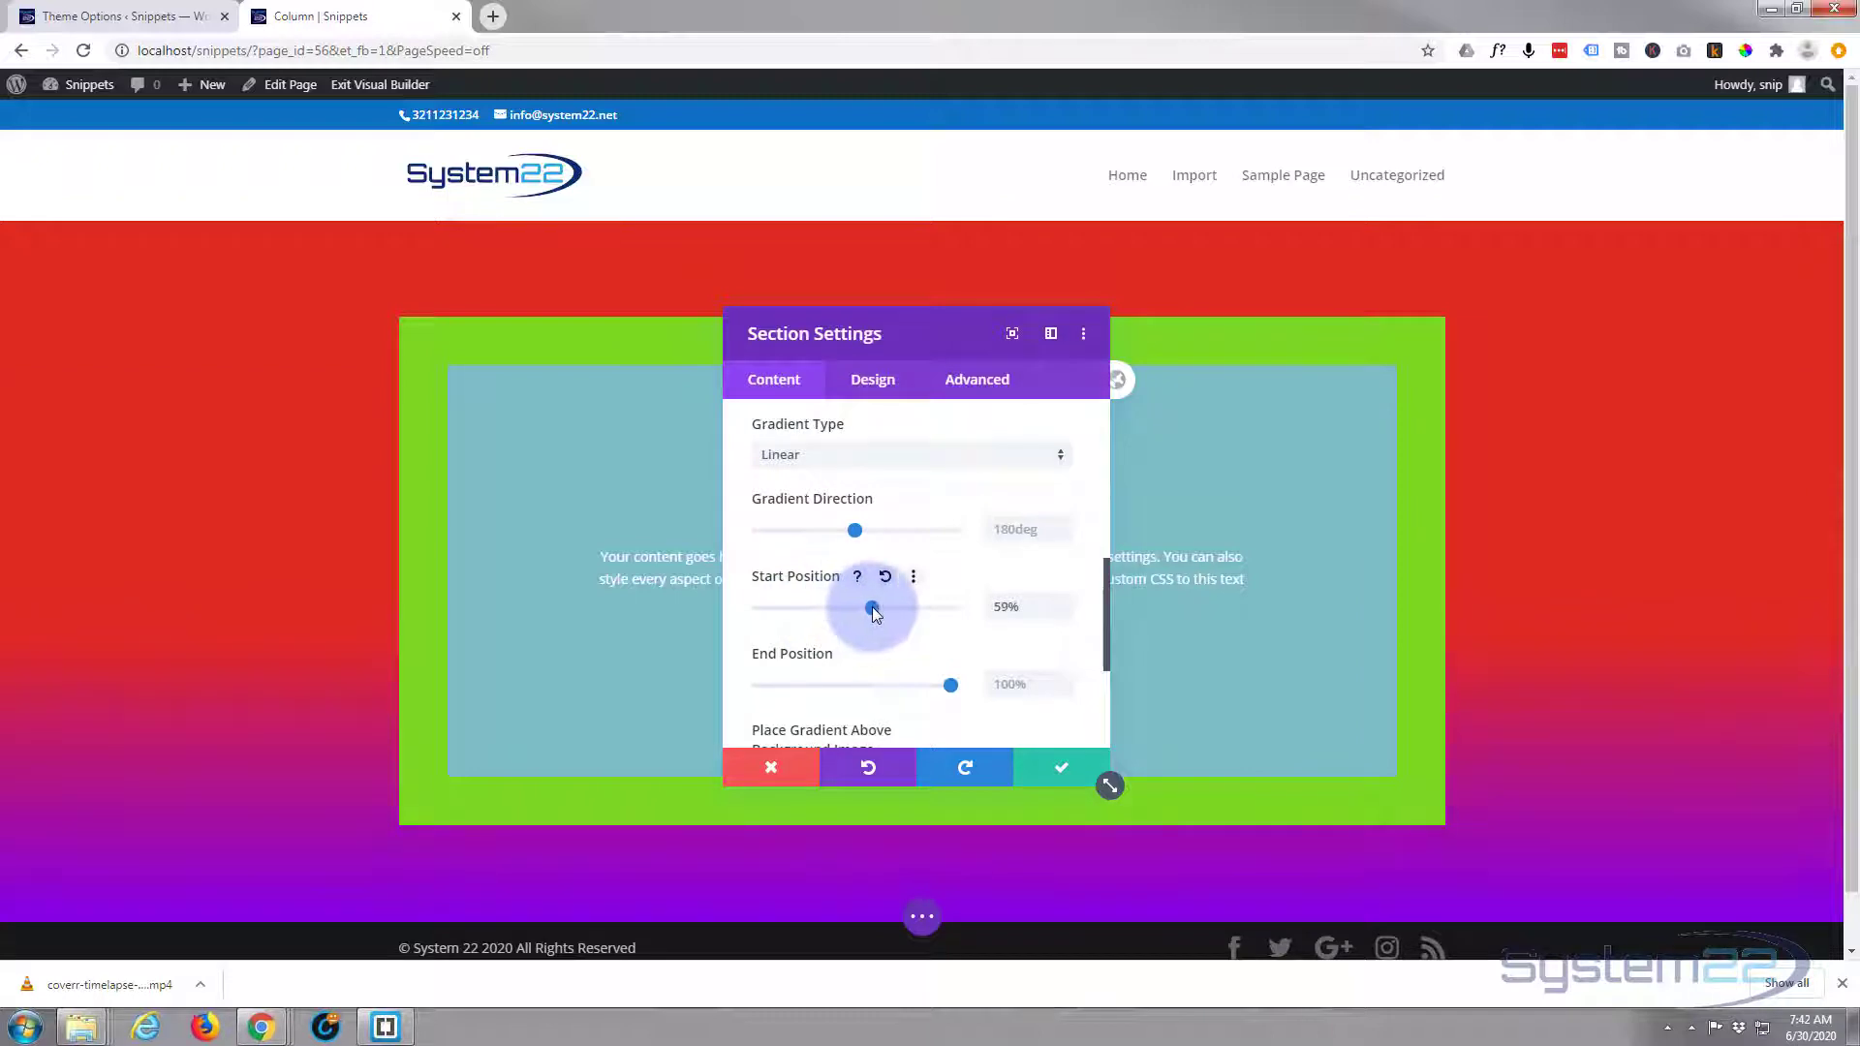
pyautogui.moveTo(904, 608); pyautogui.dragTo(790, 613)
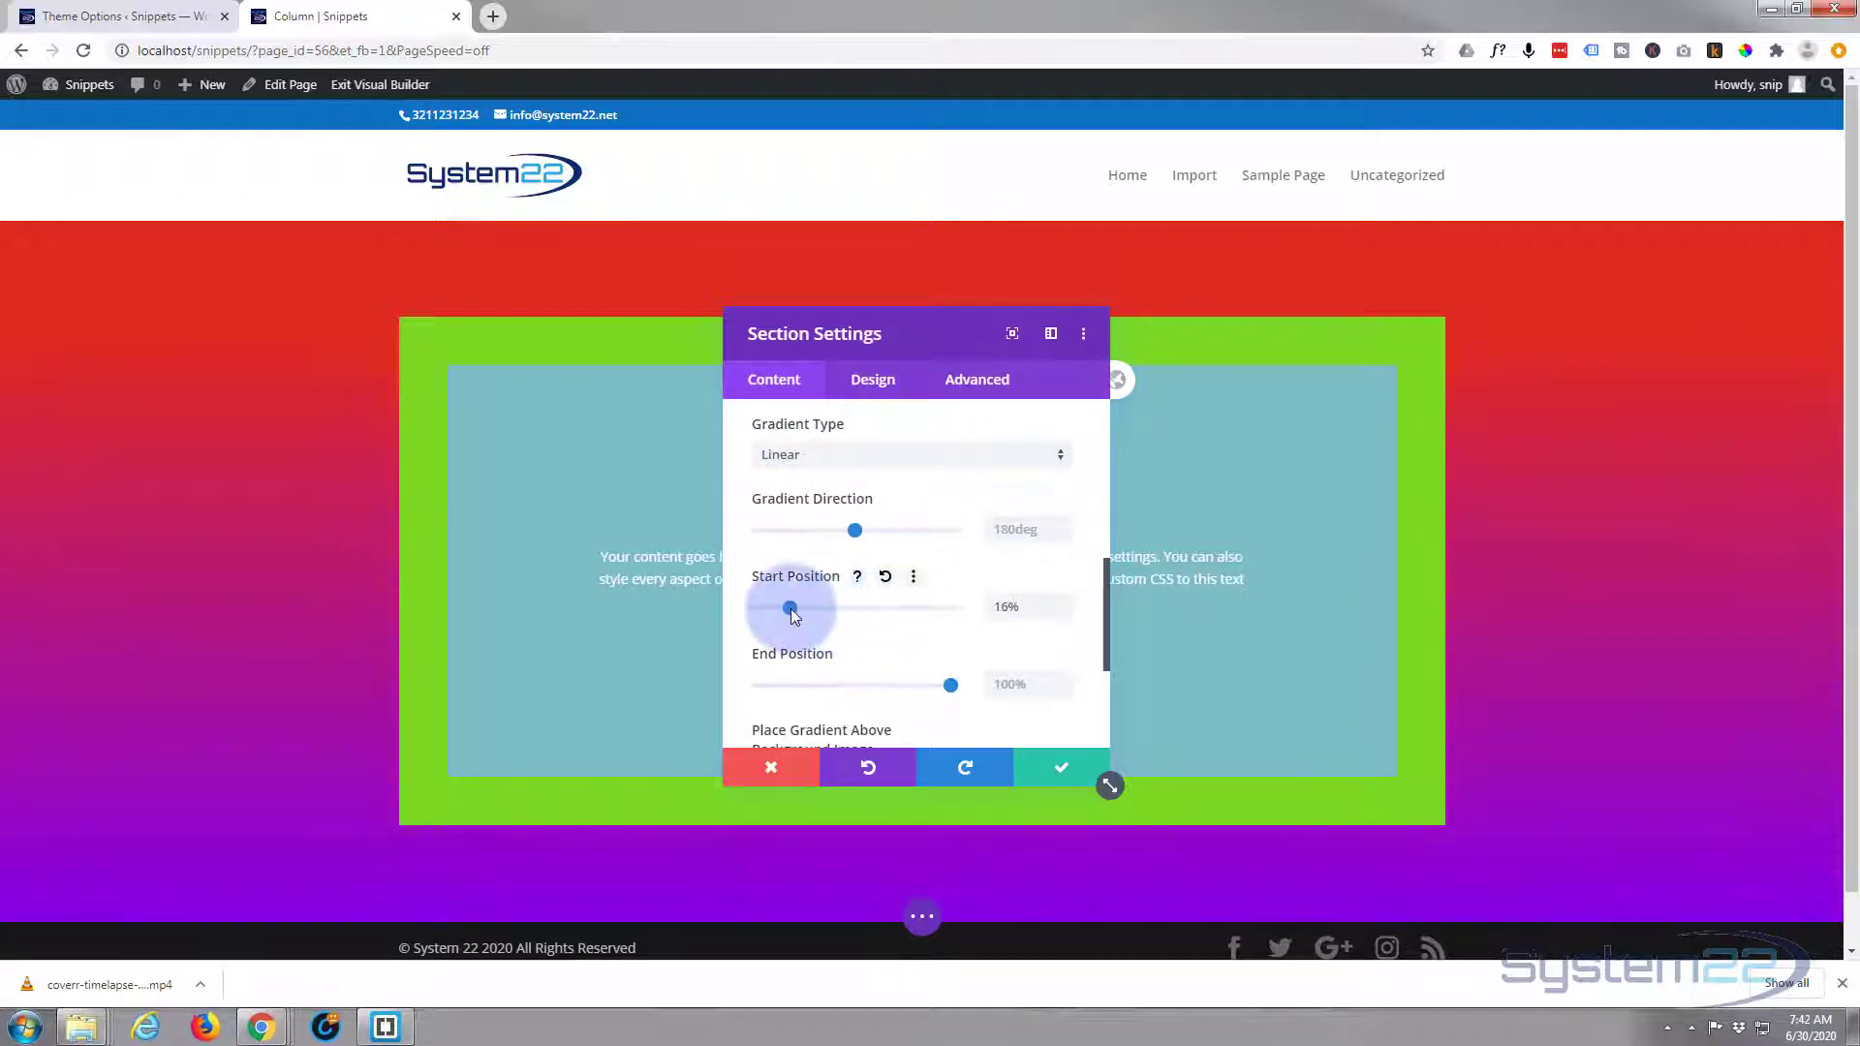
pyautogui.scroll(-1, 778, 647)
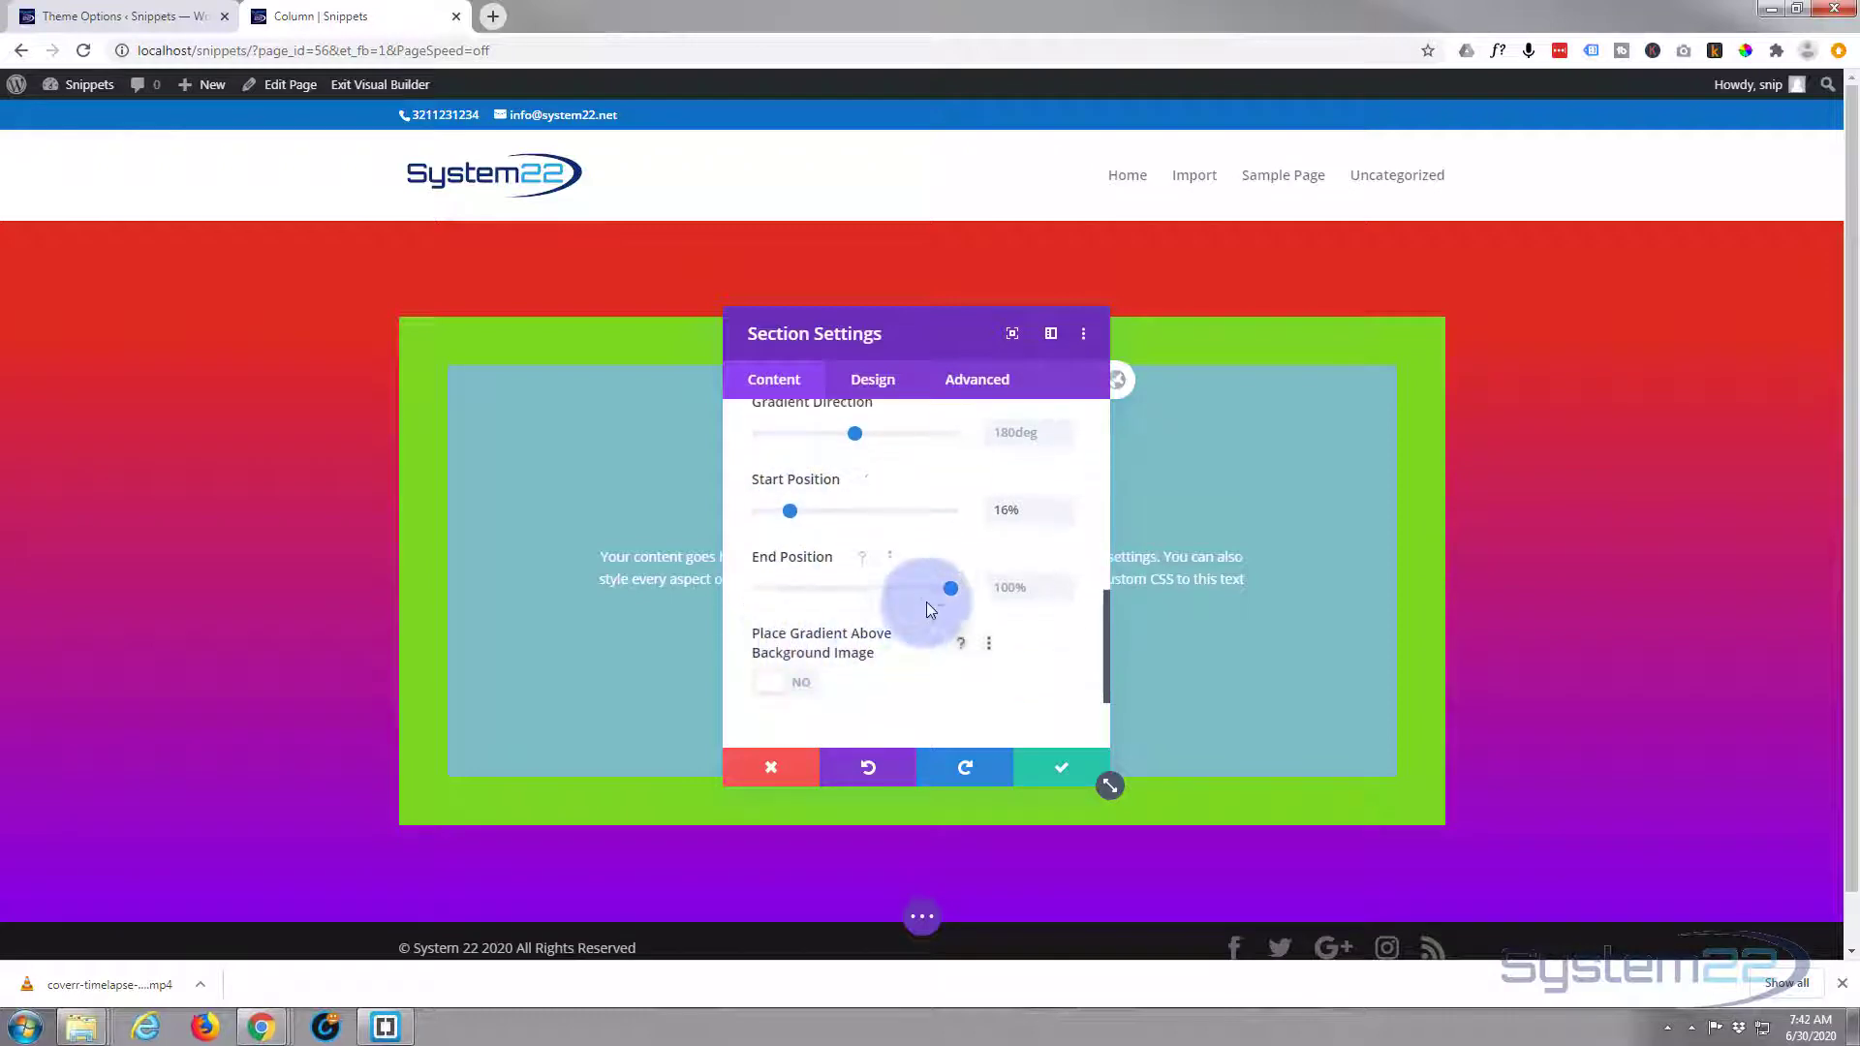
pyautogui.moveTo(950, 590)
pyautogui.mouseDown()
pyautogui.moveTo(788, 592)
pyautogui.moveTo(961, 595)
pyautogui.mouseUp()
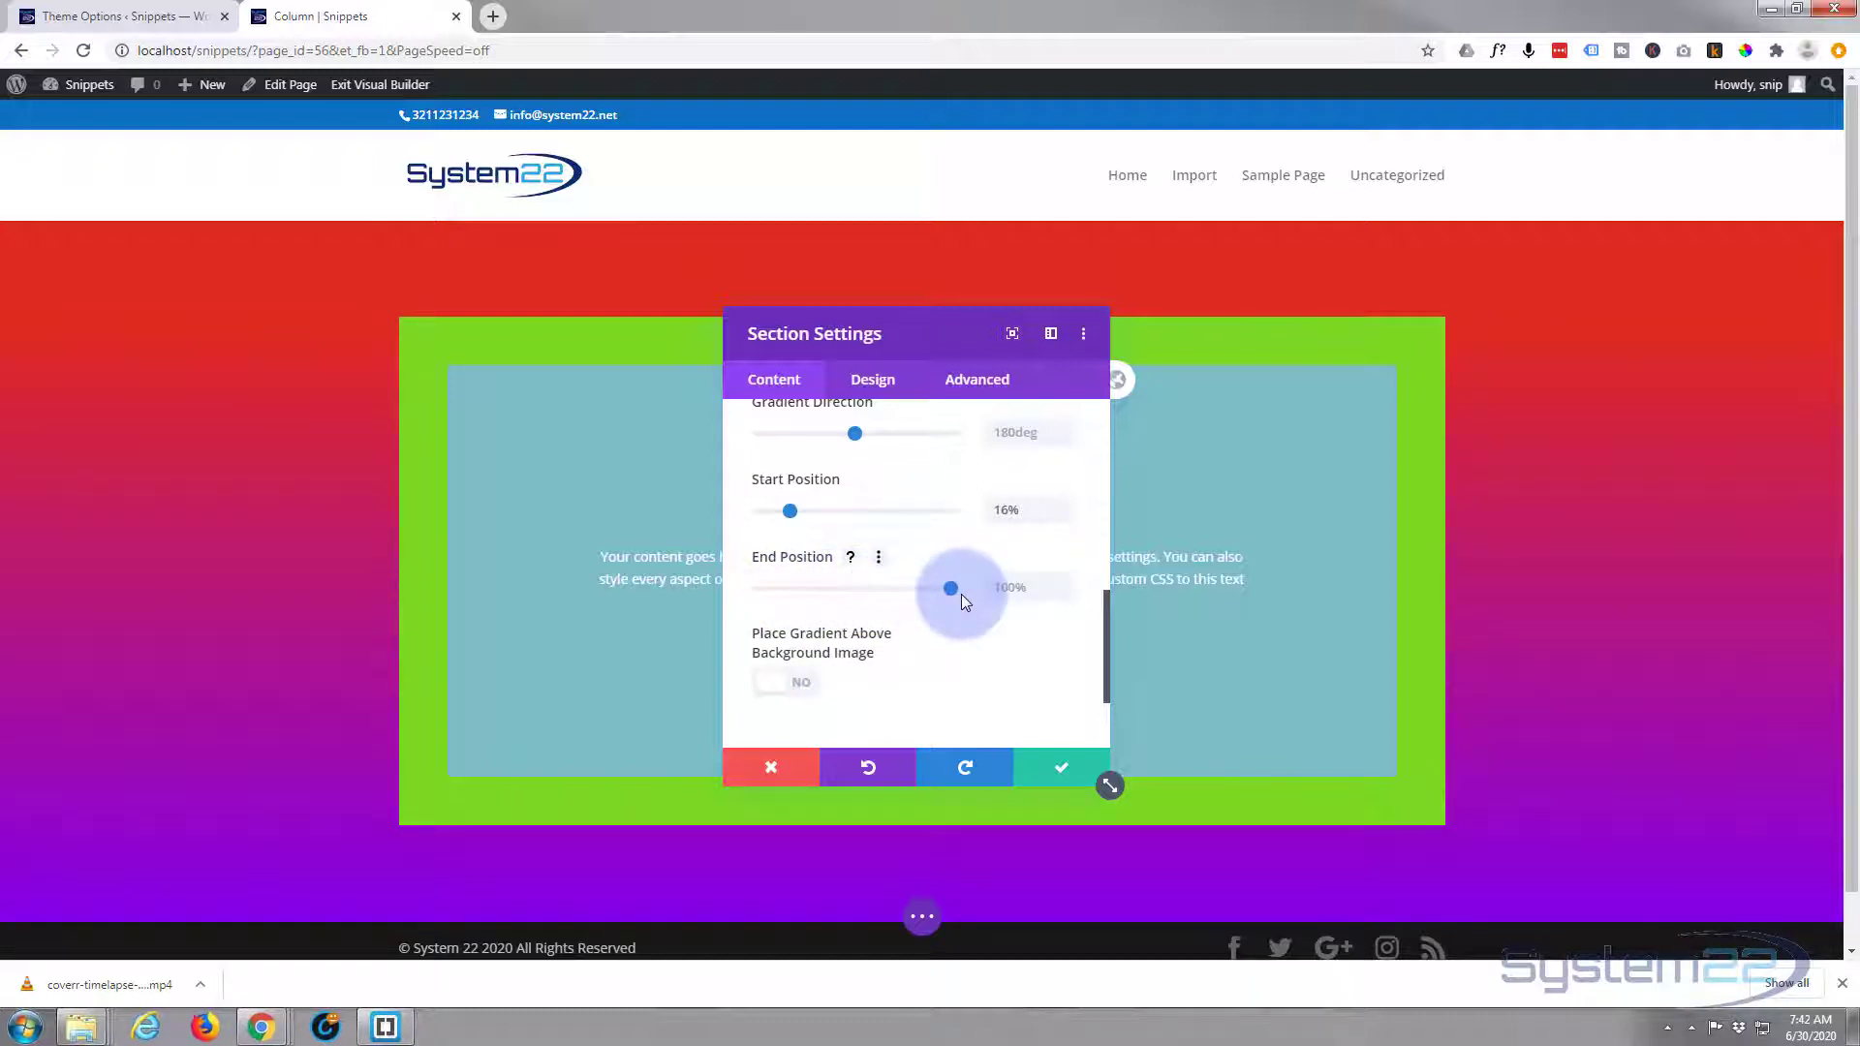
pyautogui.scroll(1, 902, 643)
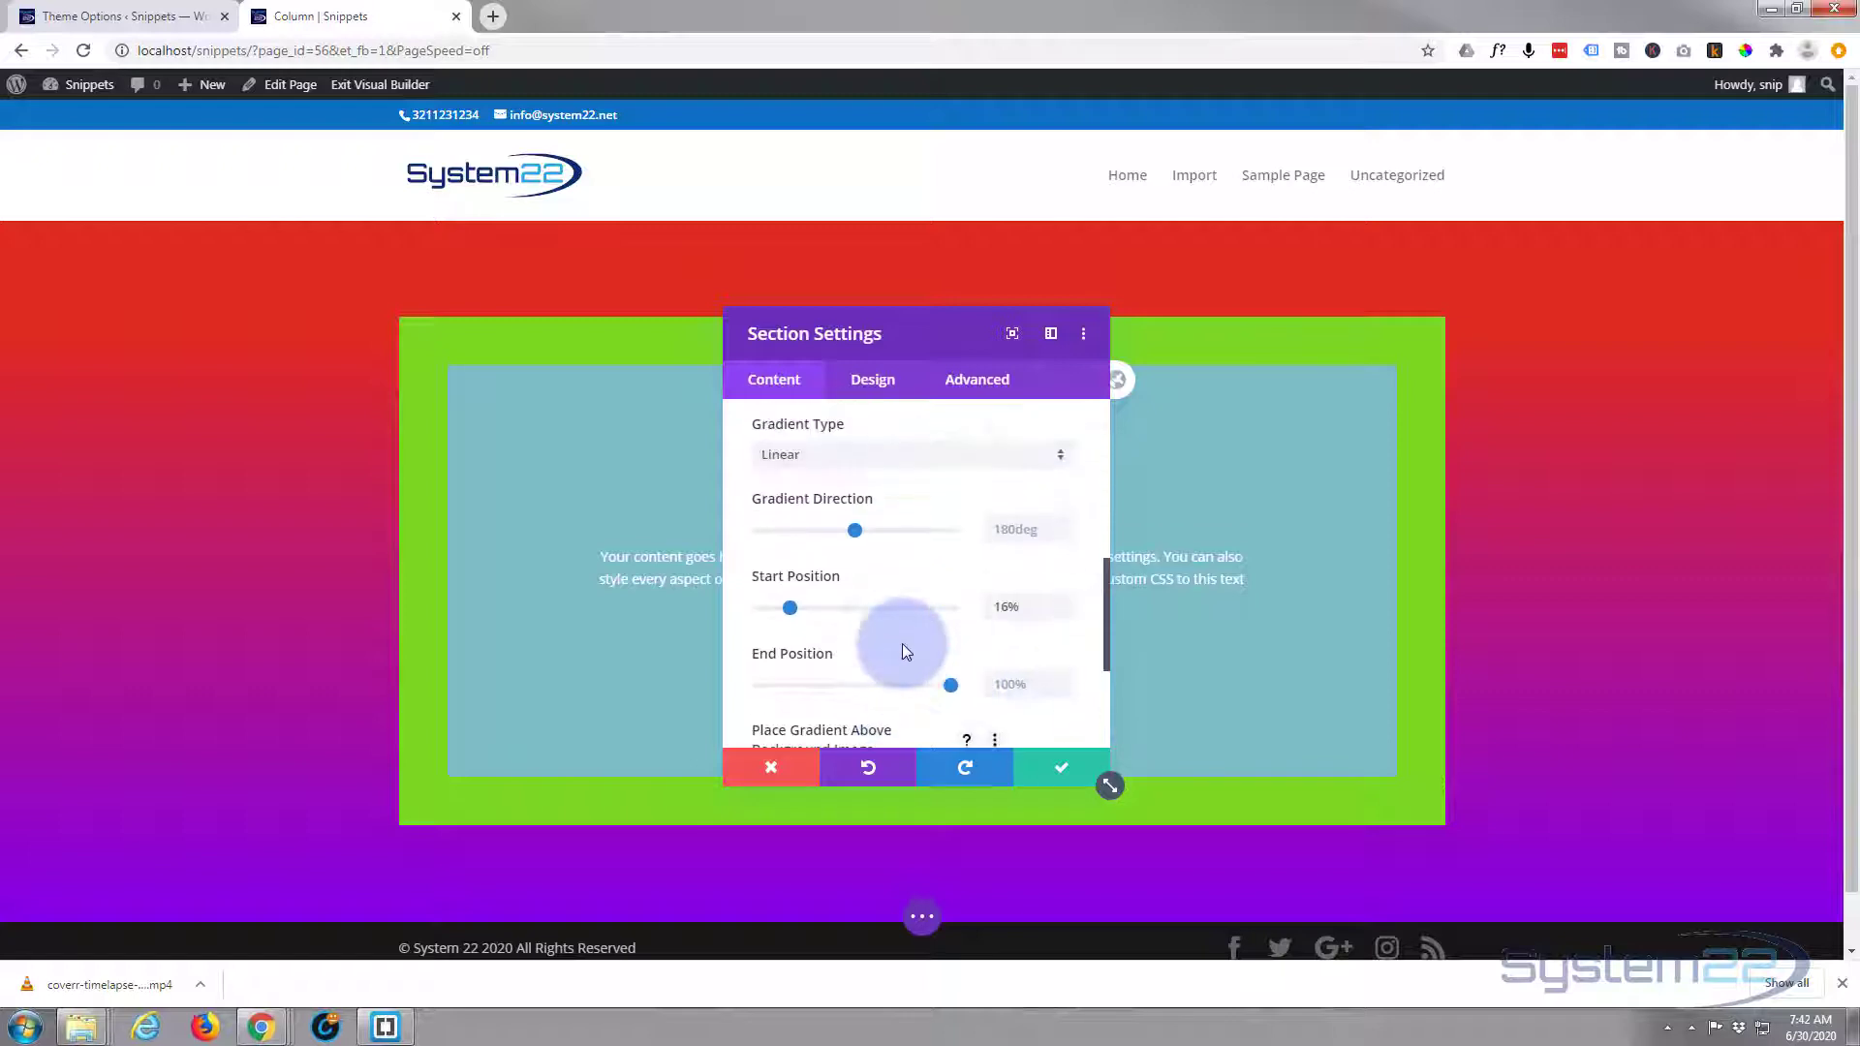
# Change the section's background gradient type to Radial.
pyautogui.click(862, 461)
pyautogui.click(844, 508)
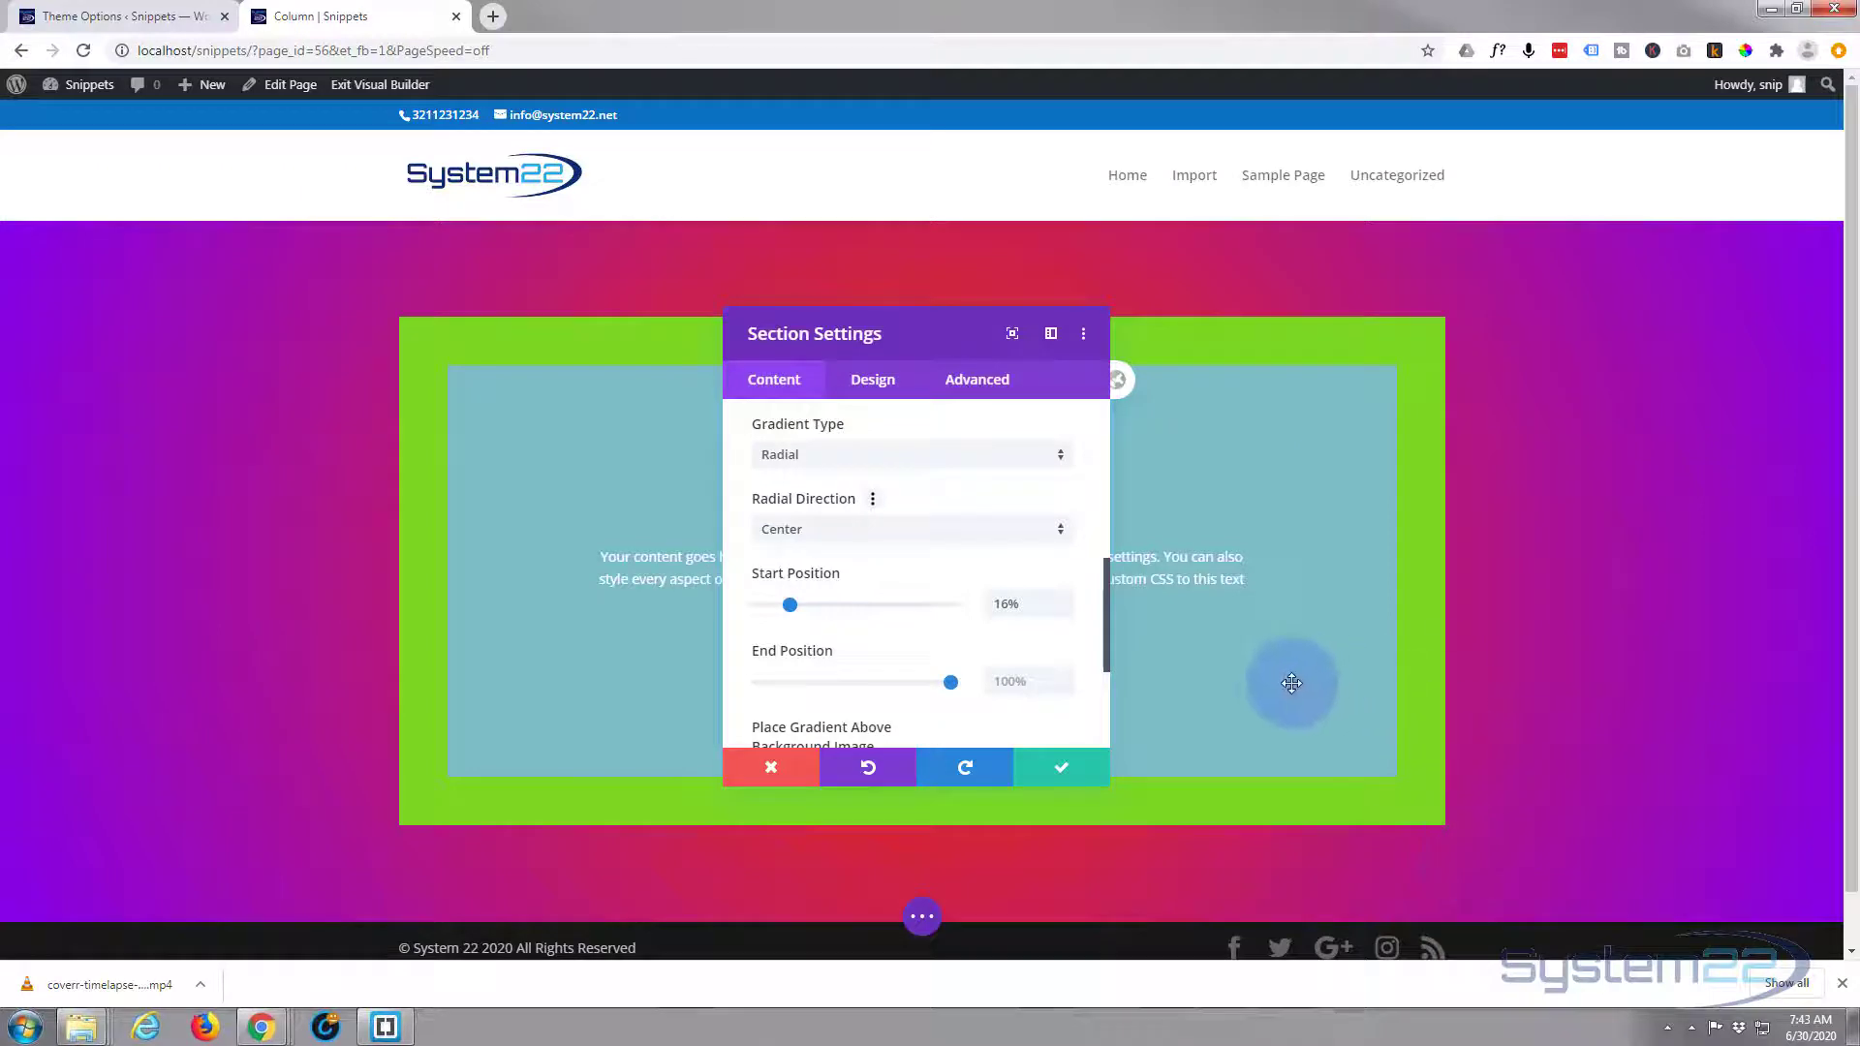
pyautogui.scroll(-1, 974, 631)
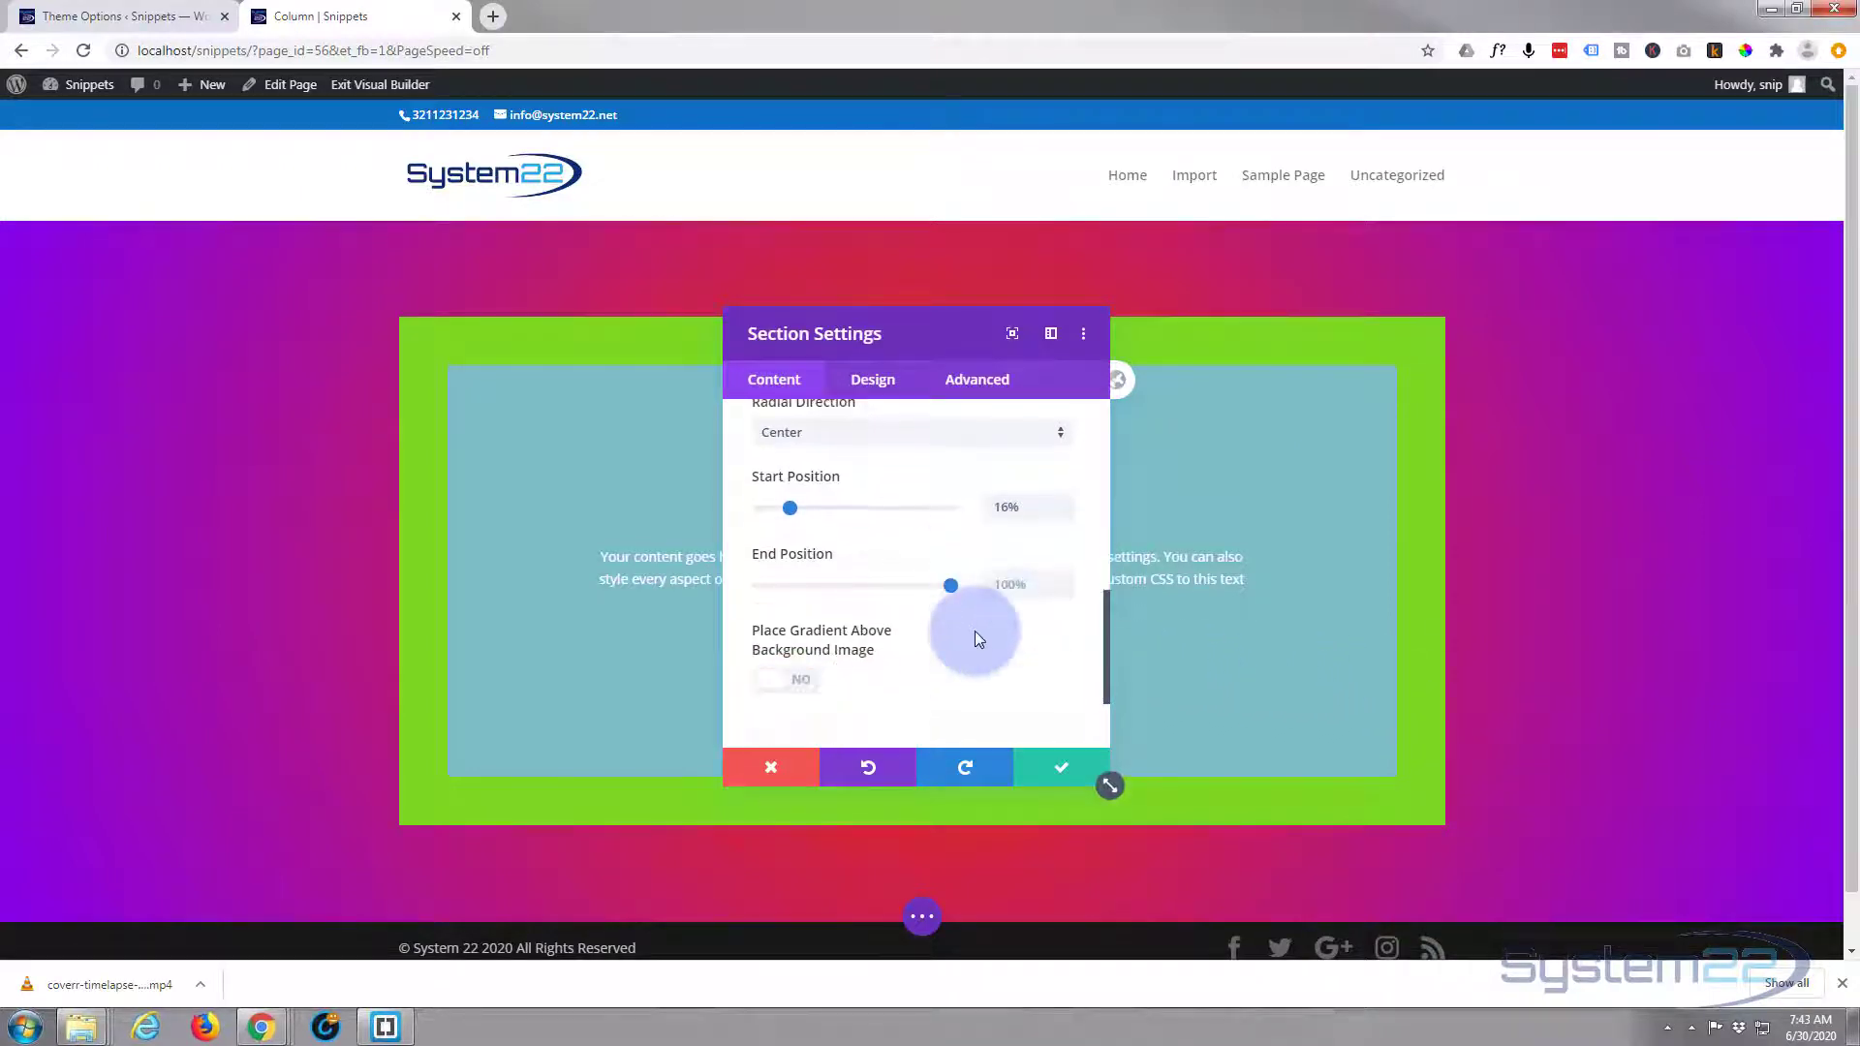
pyautogui.scroll(1, 974, 632)
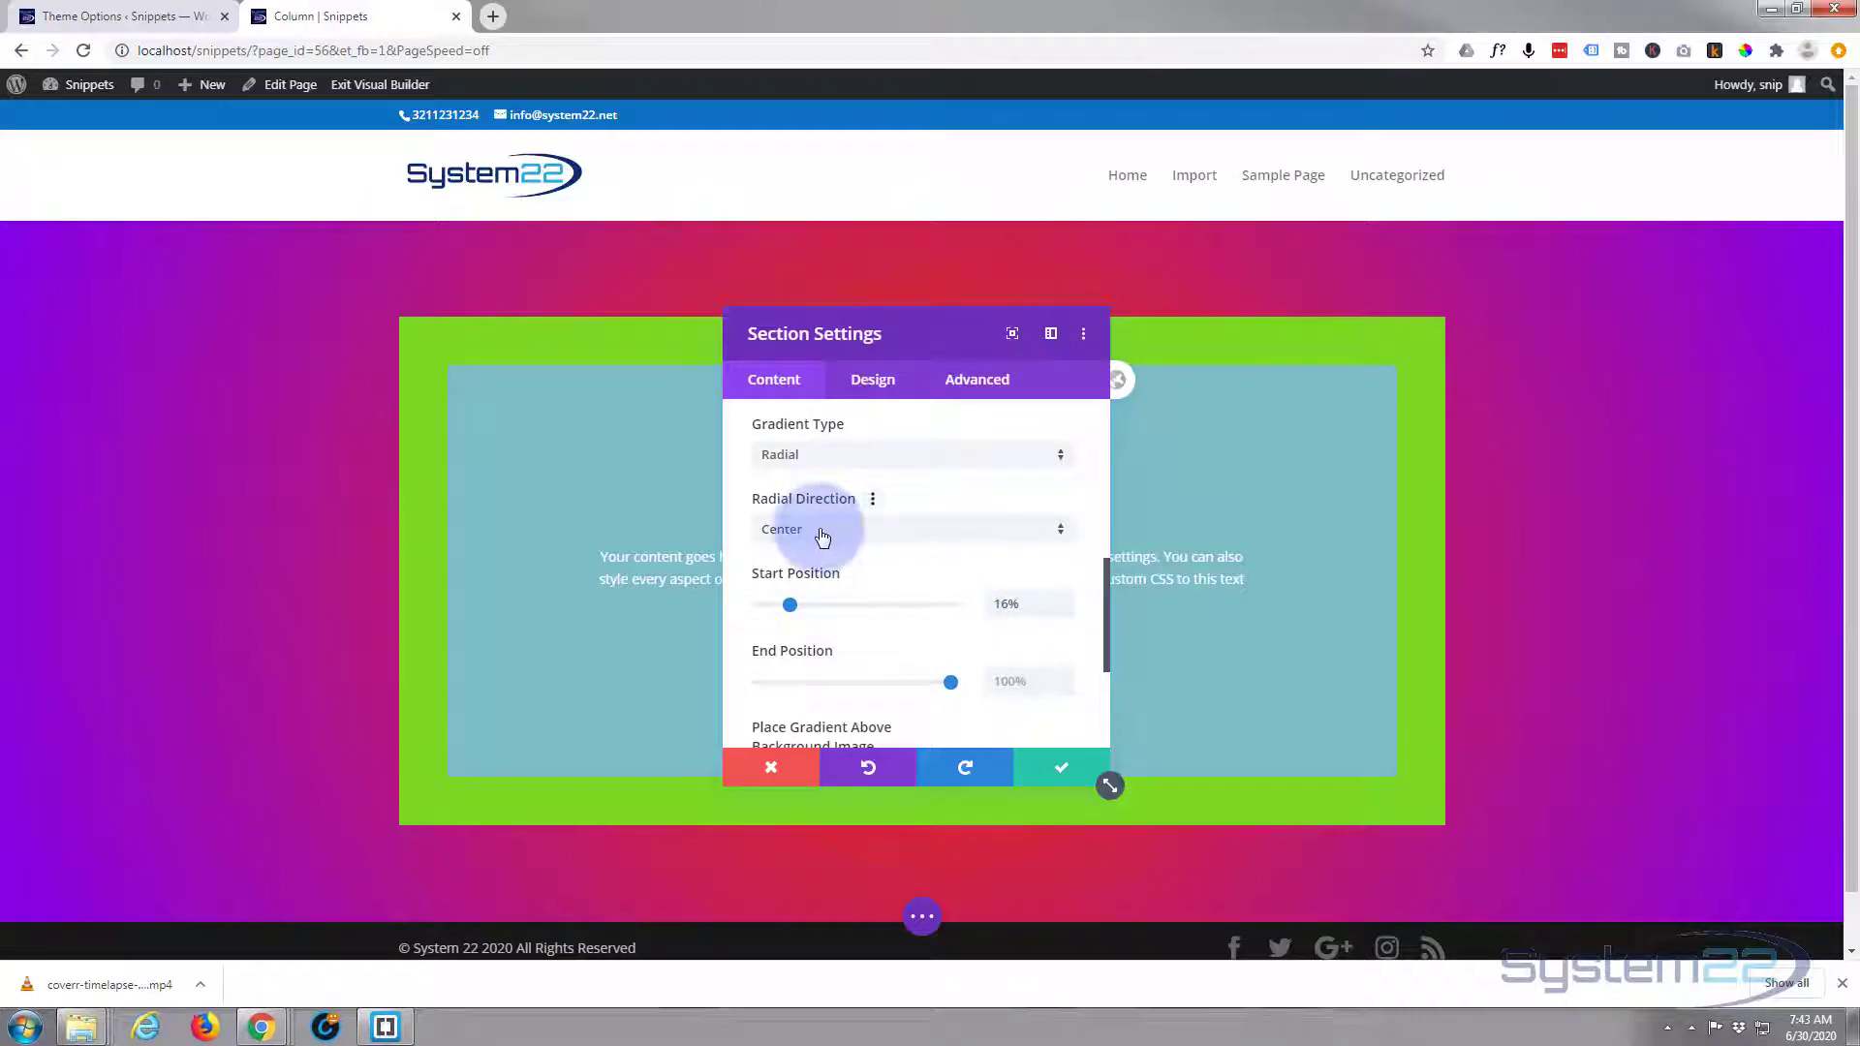
# Try the Top Left and Top Right radial directions for the gradient and set the direction back to Center.
pyautogui.click(878, 533)
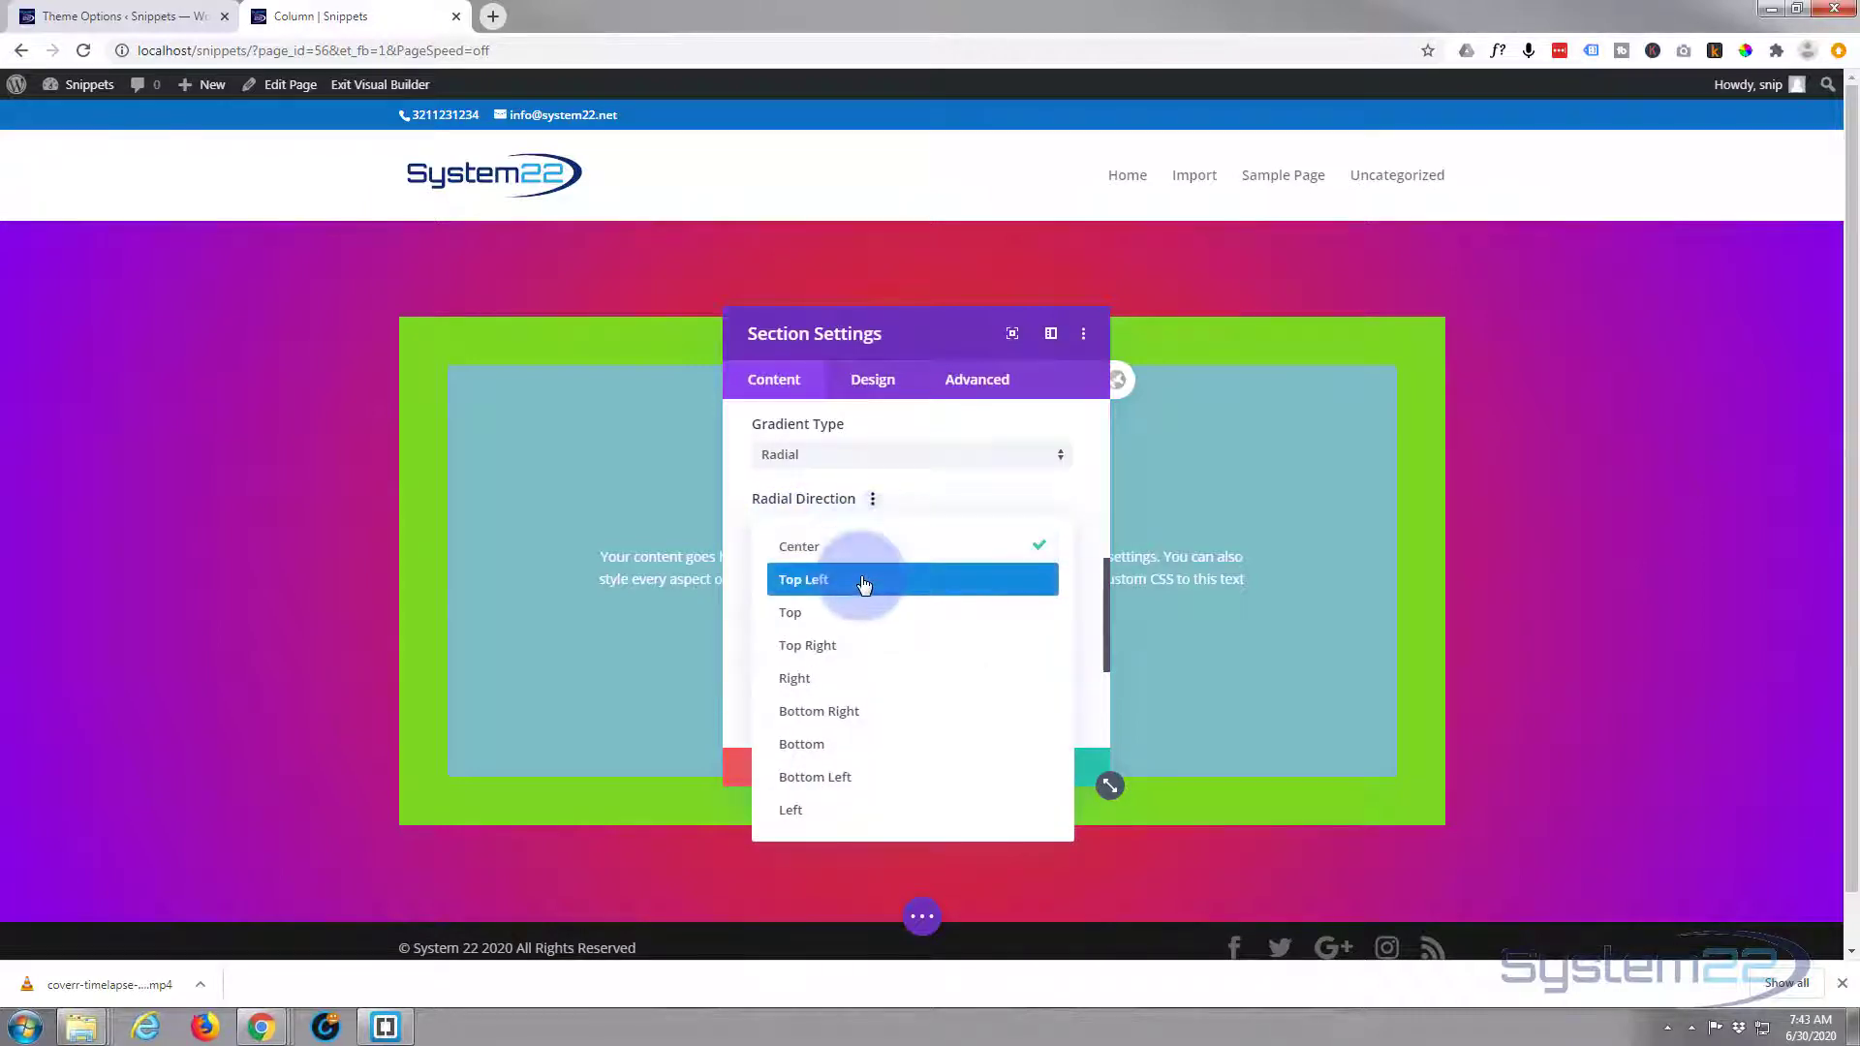
pyautogui.click(862, 582)
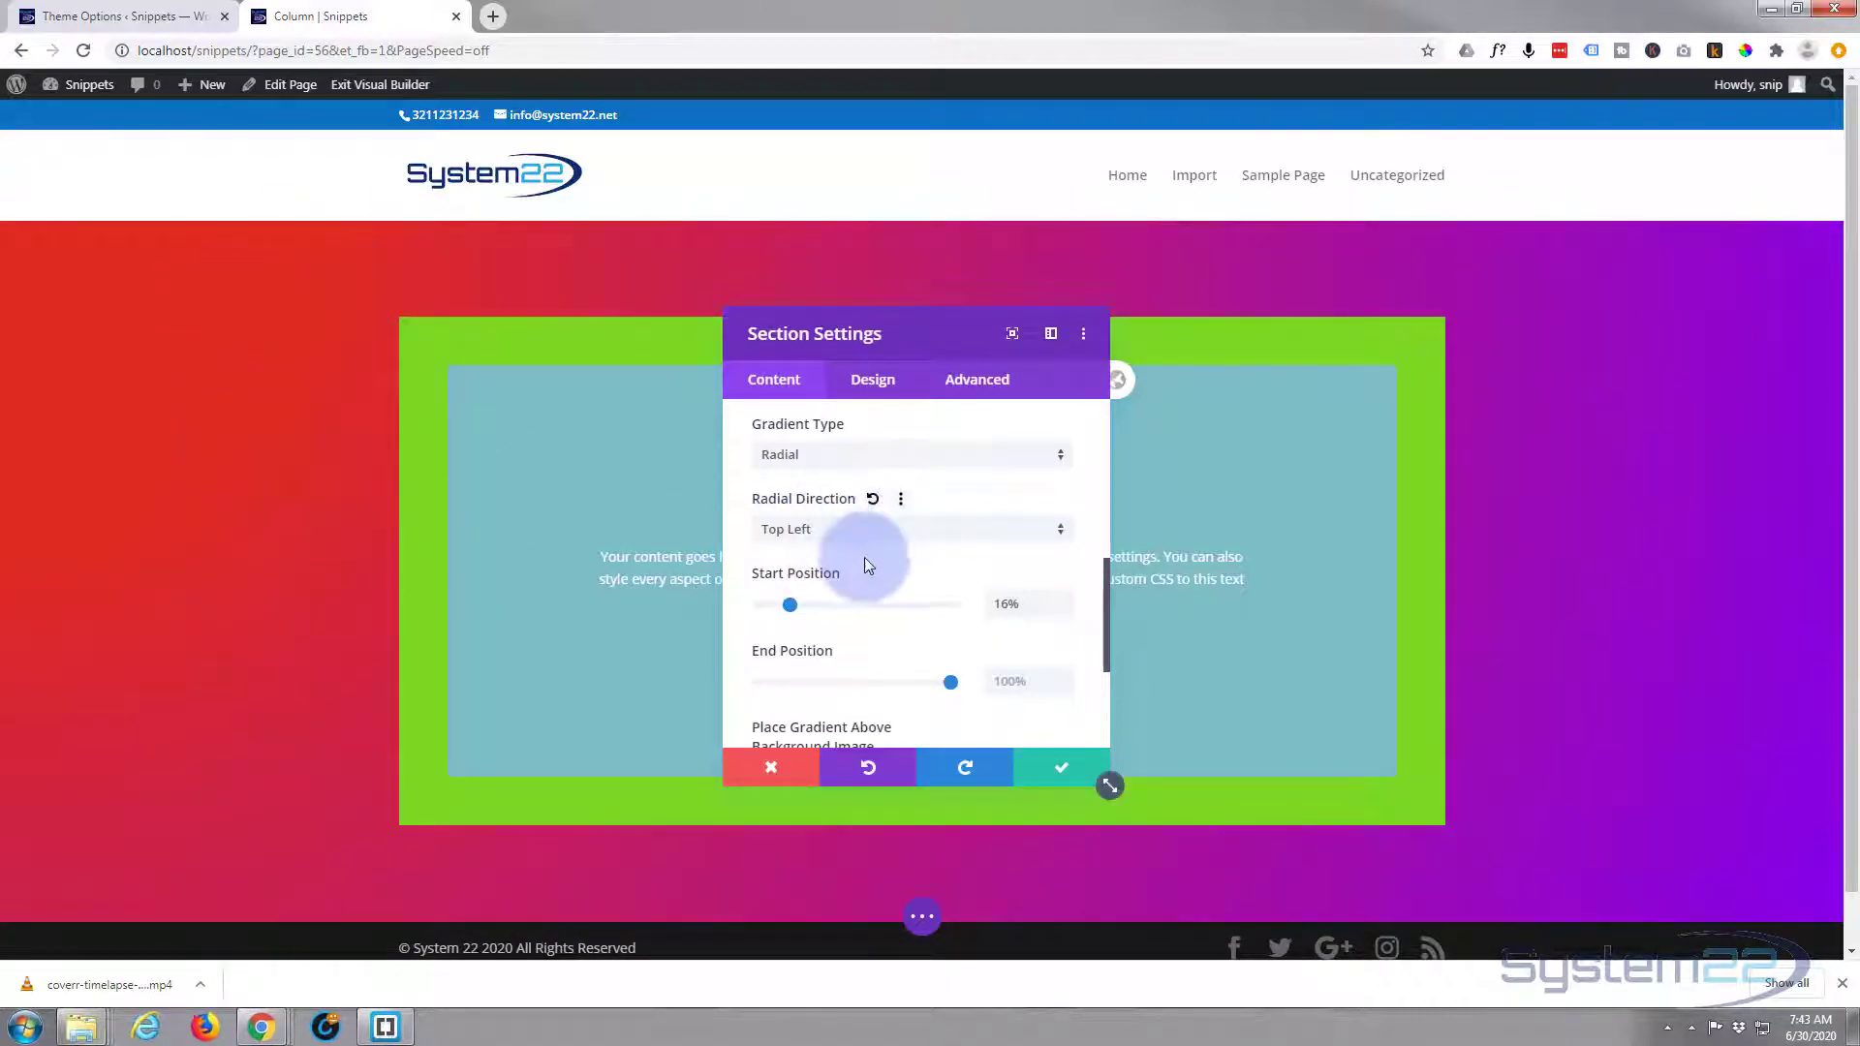
pyautogui.click(900, 549)
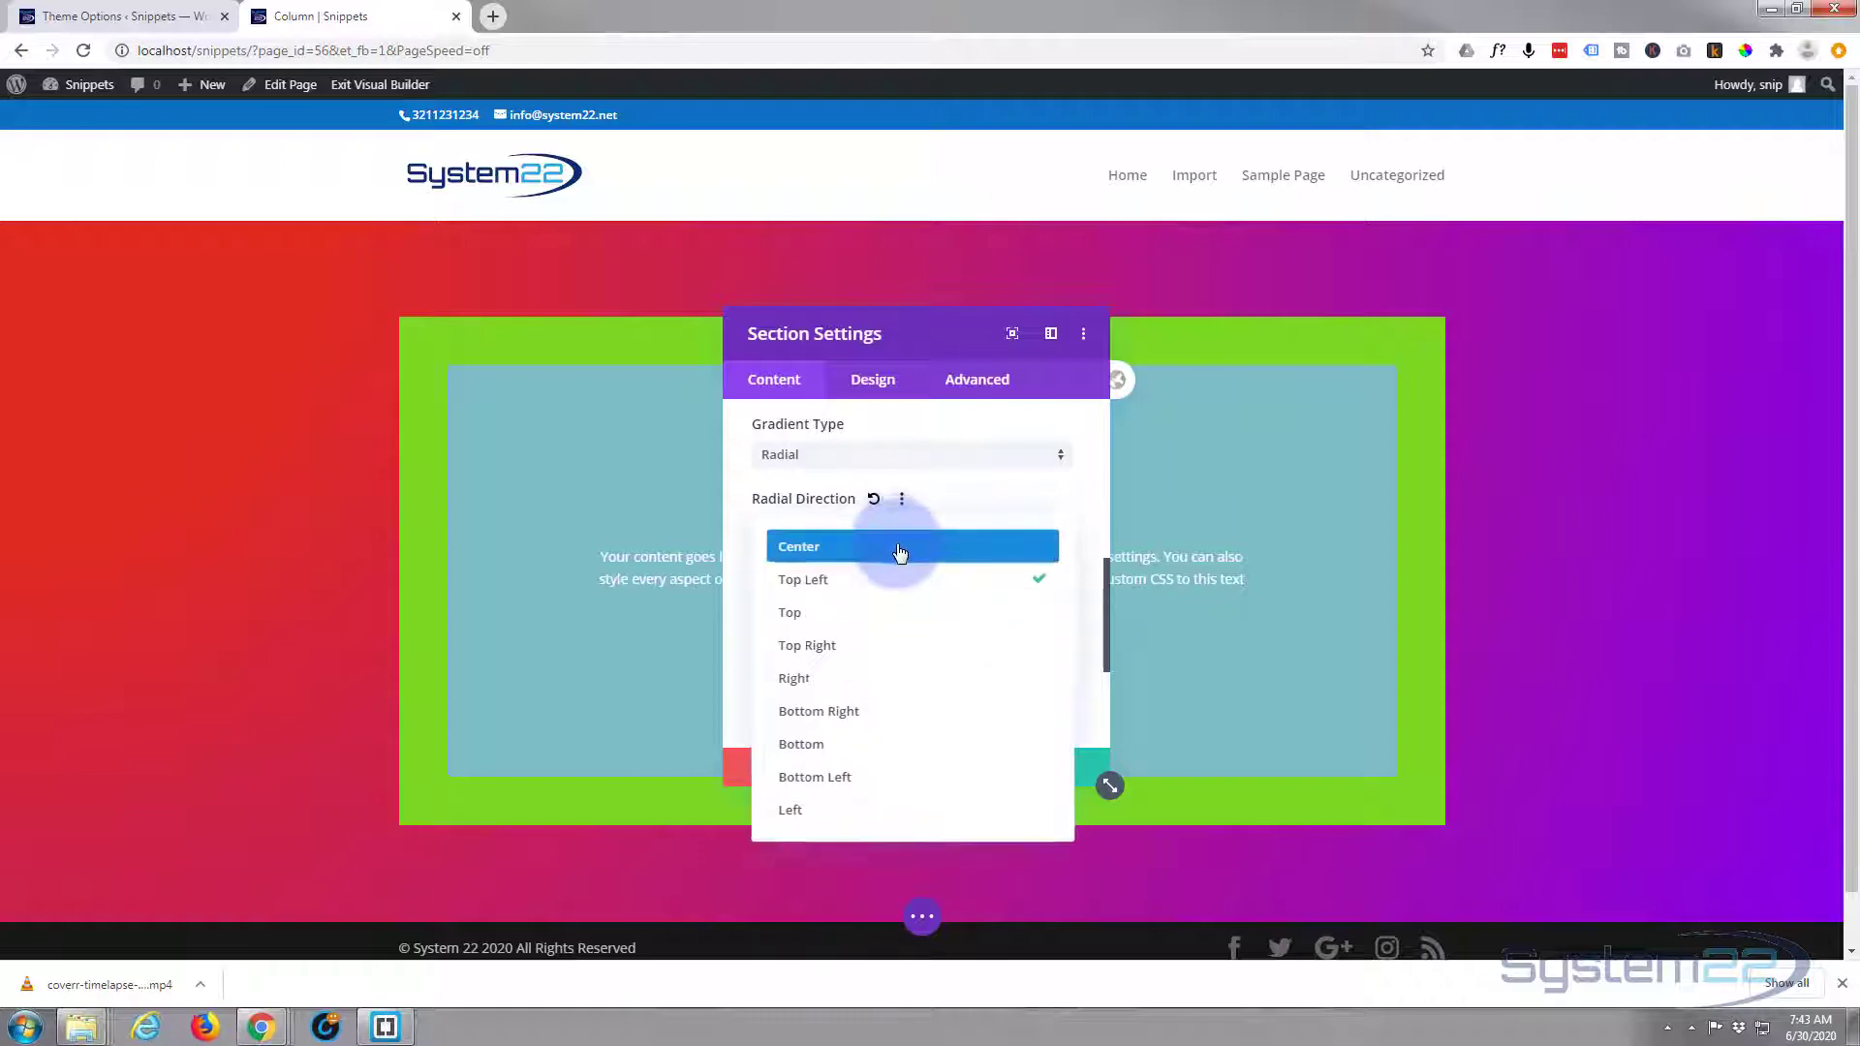
pyautogui.click(881, 648)
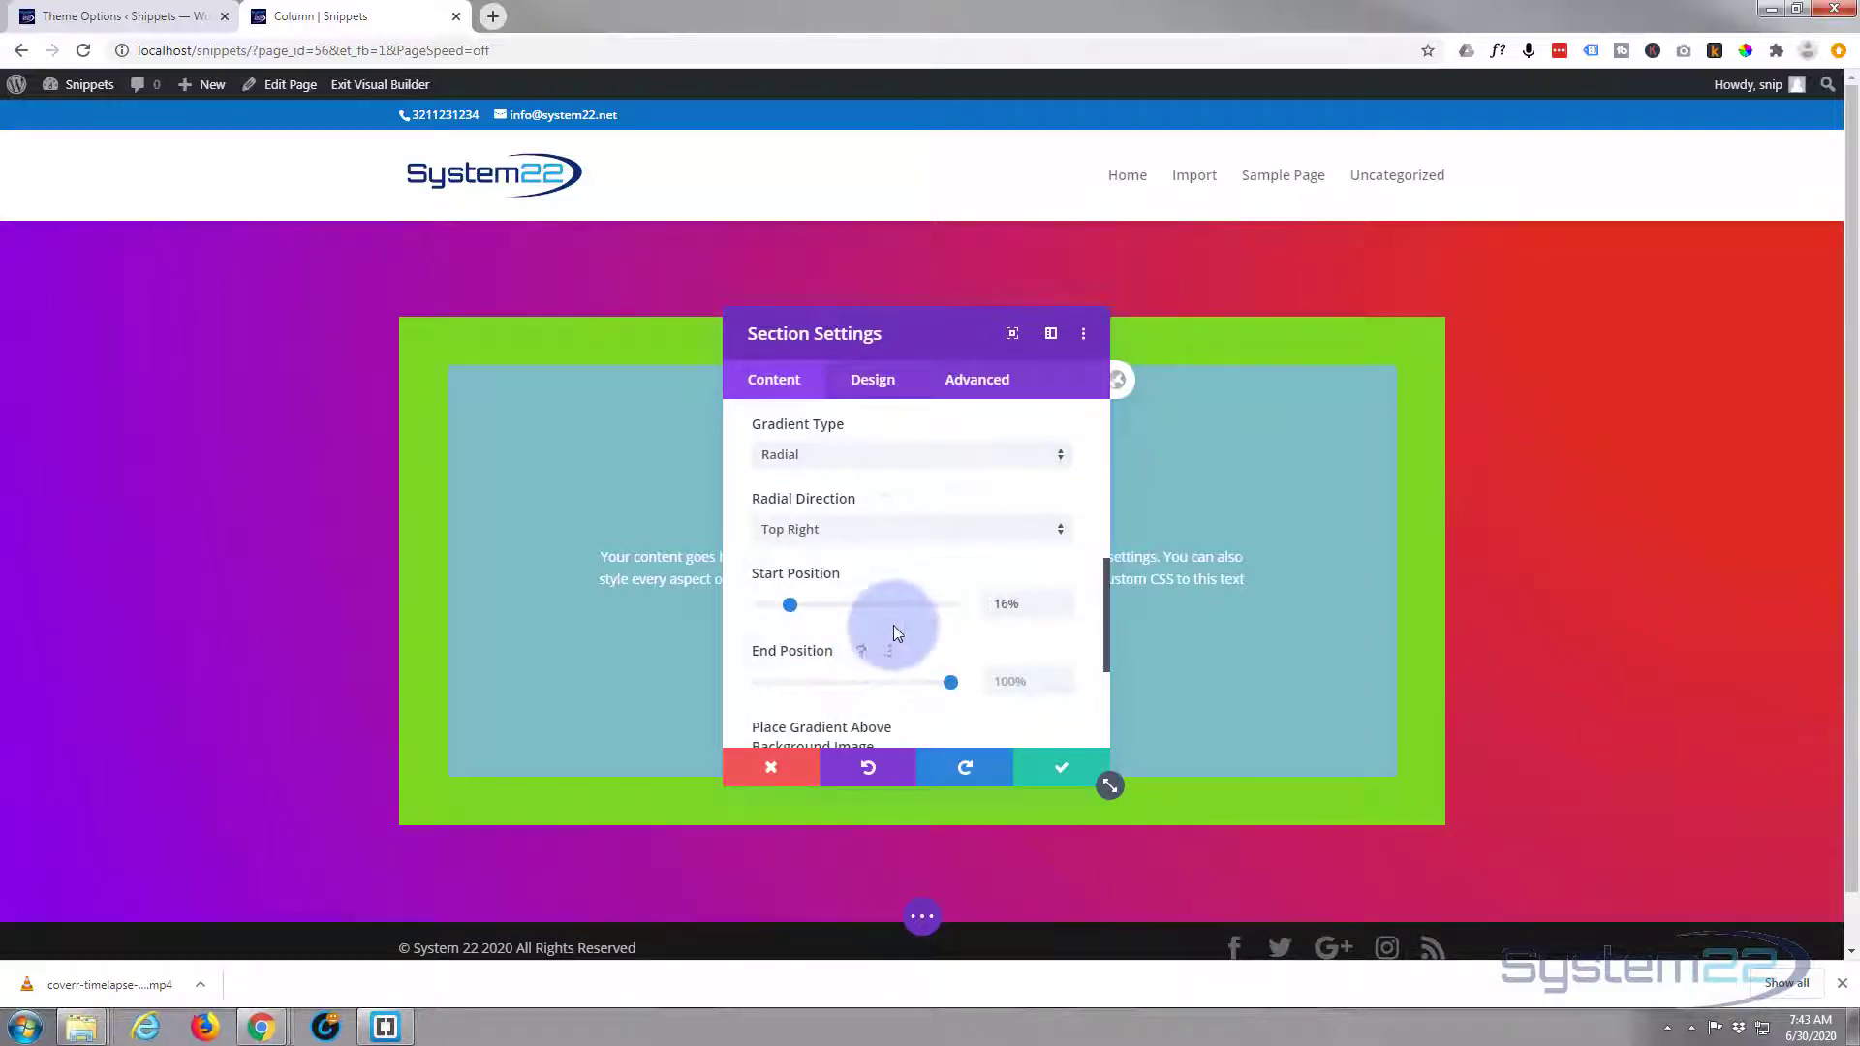
pyautogui.click(875, 526)
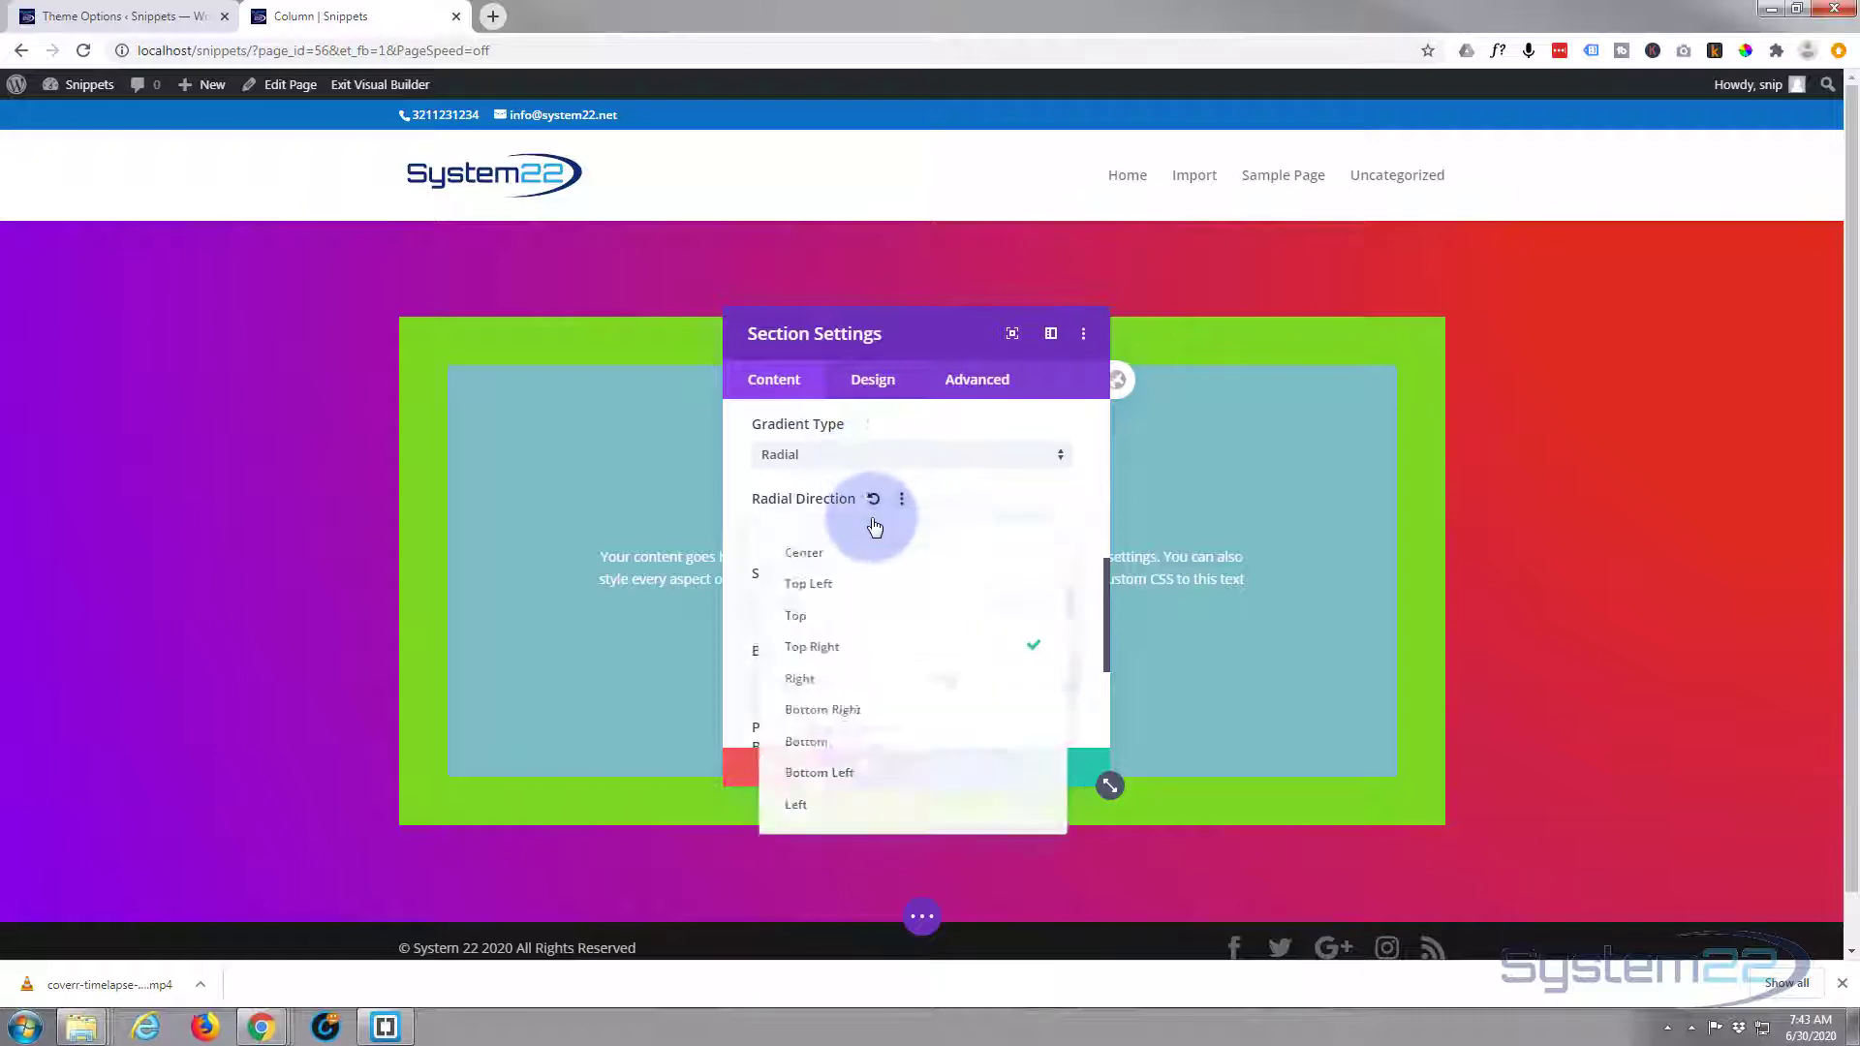
pyautogui.click(819, 548)
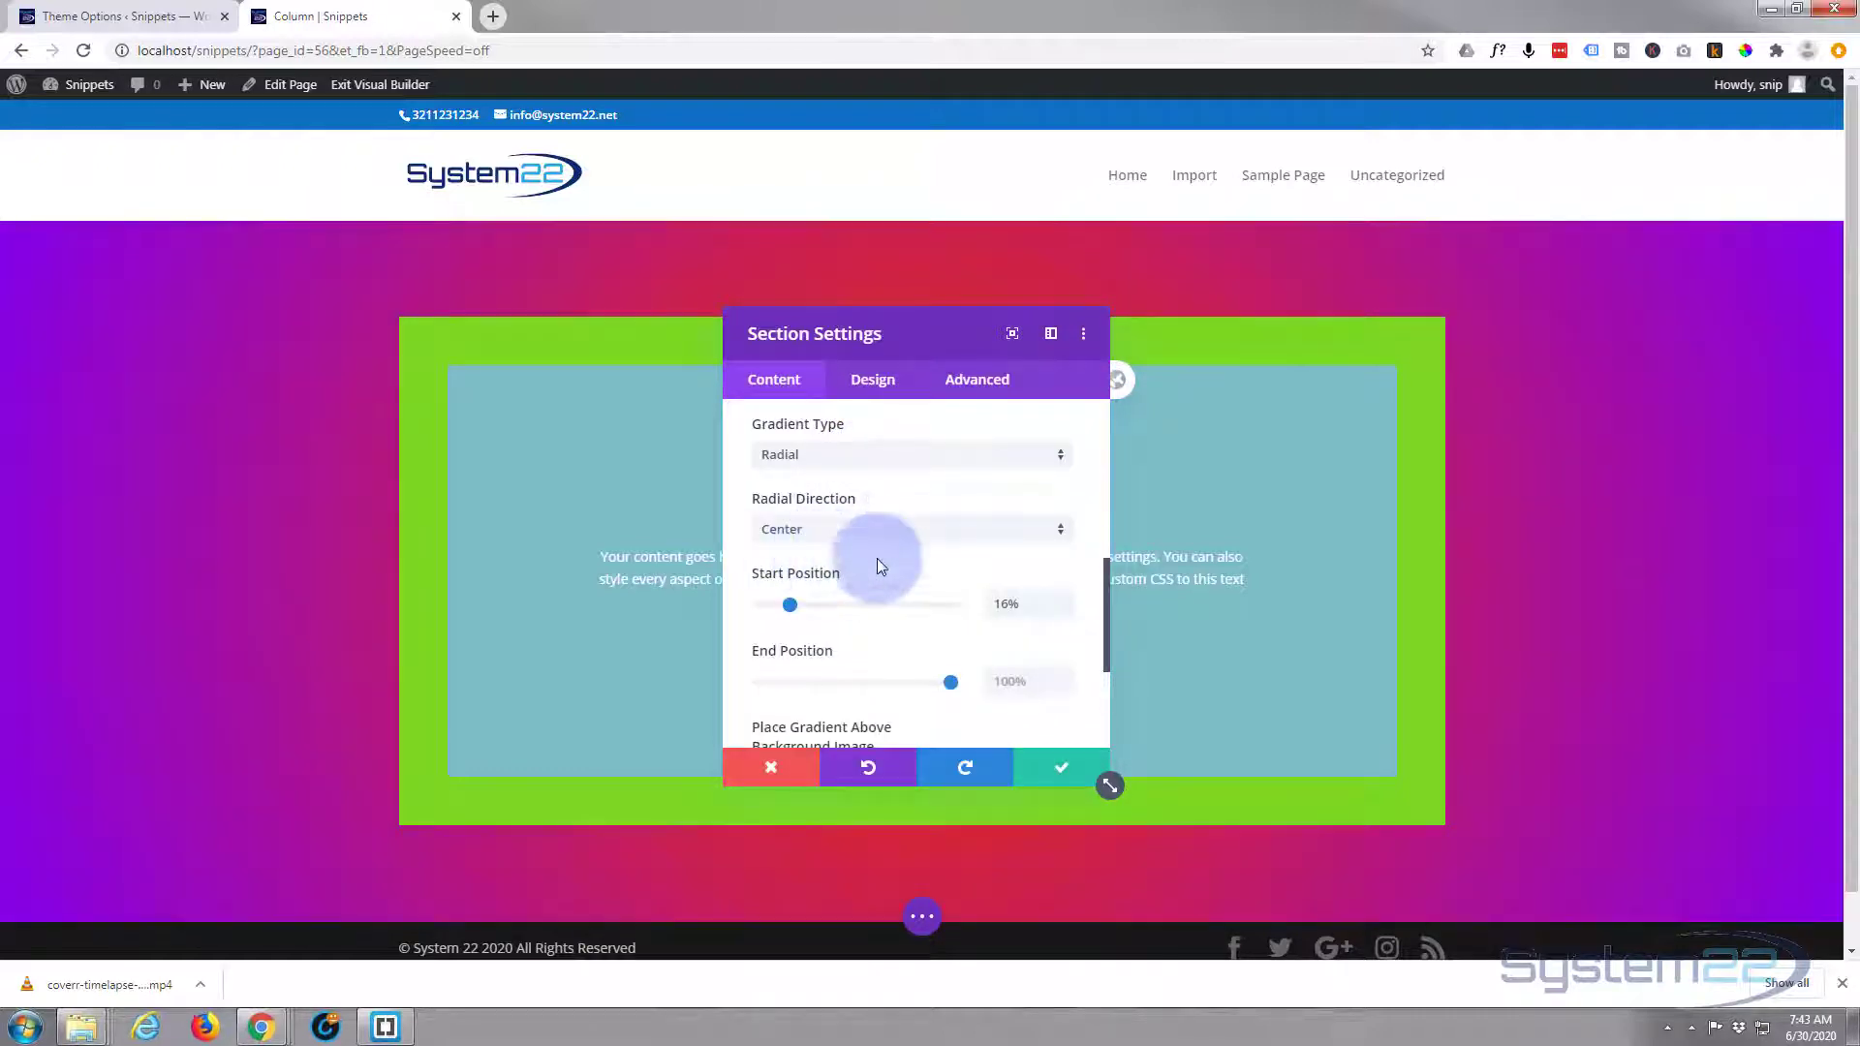
# Set the radial gradient's start position to 54%.
pyautogui.scroll(-1, 879, 577)
pyautogui.moveTo(793, 505); pyautogui.dragTo(863, 508)
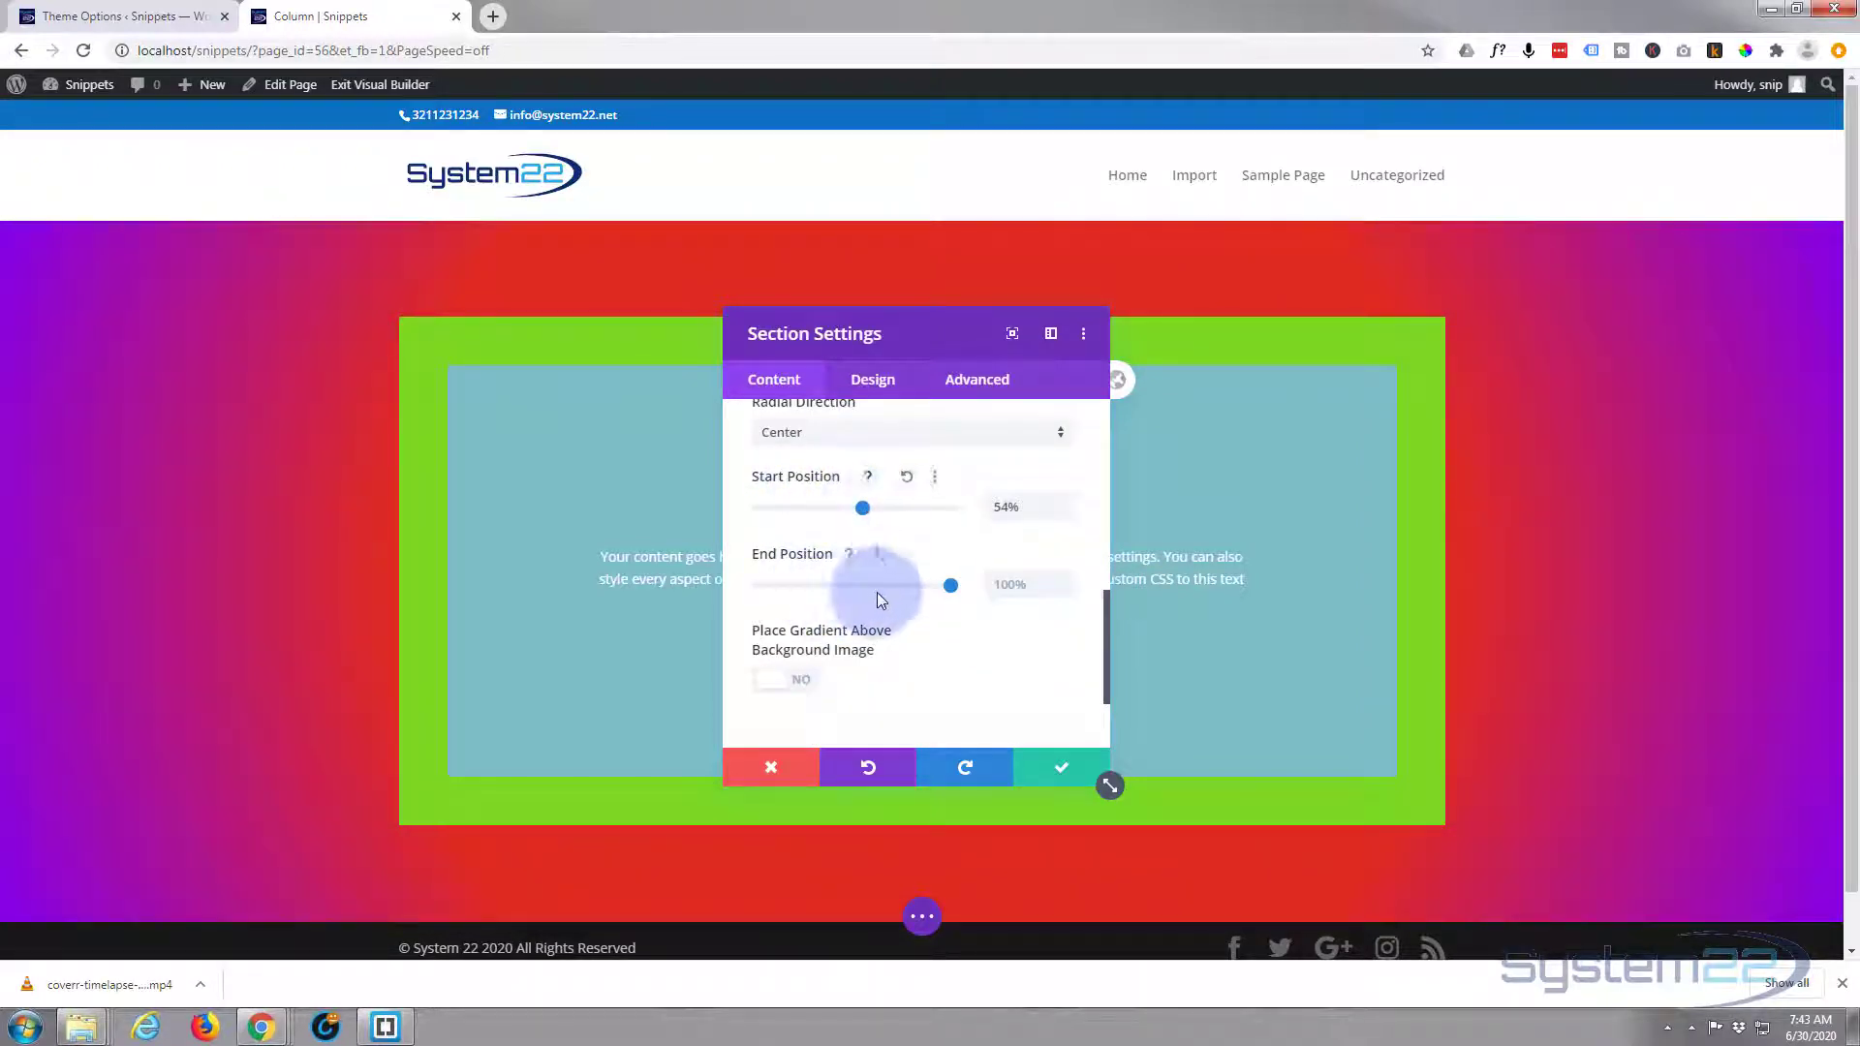
# Set the radial gradient's end position to 64% and save the section settings.
pyautogui.moveTo(950, 586); pyautogui.dragTo(885, 586)
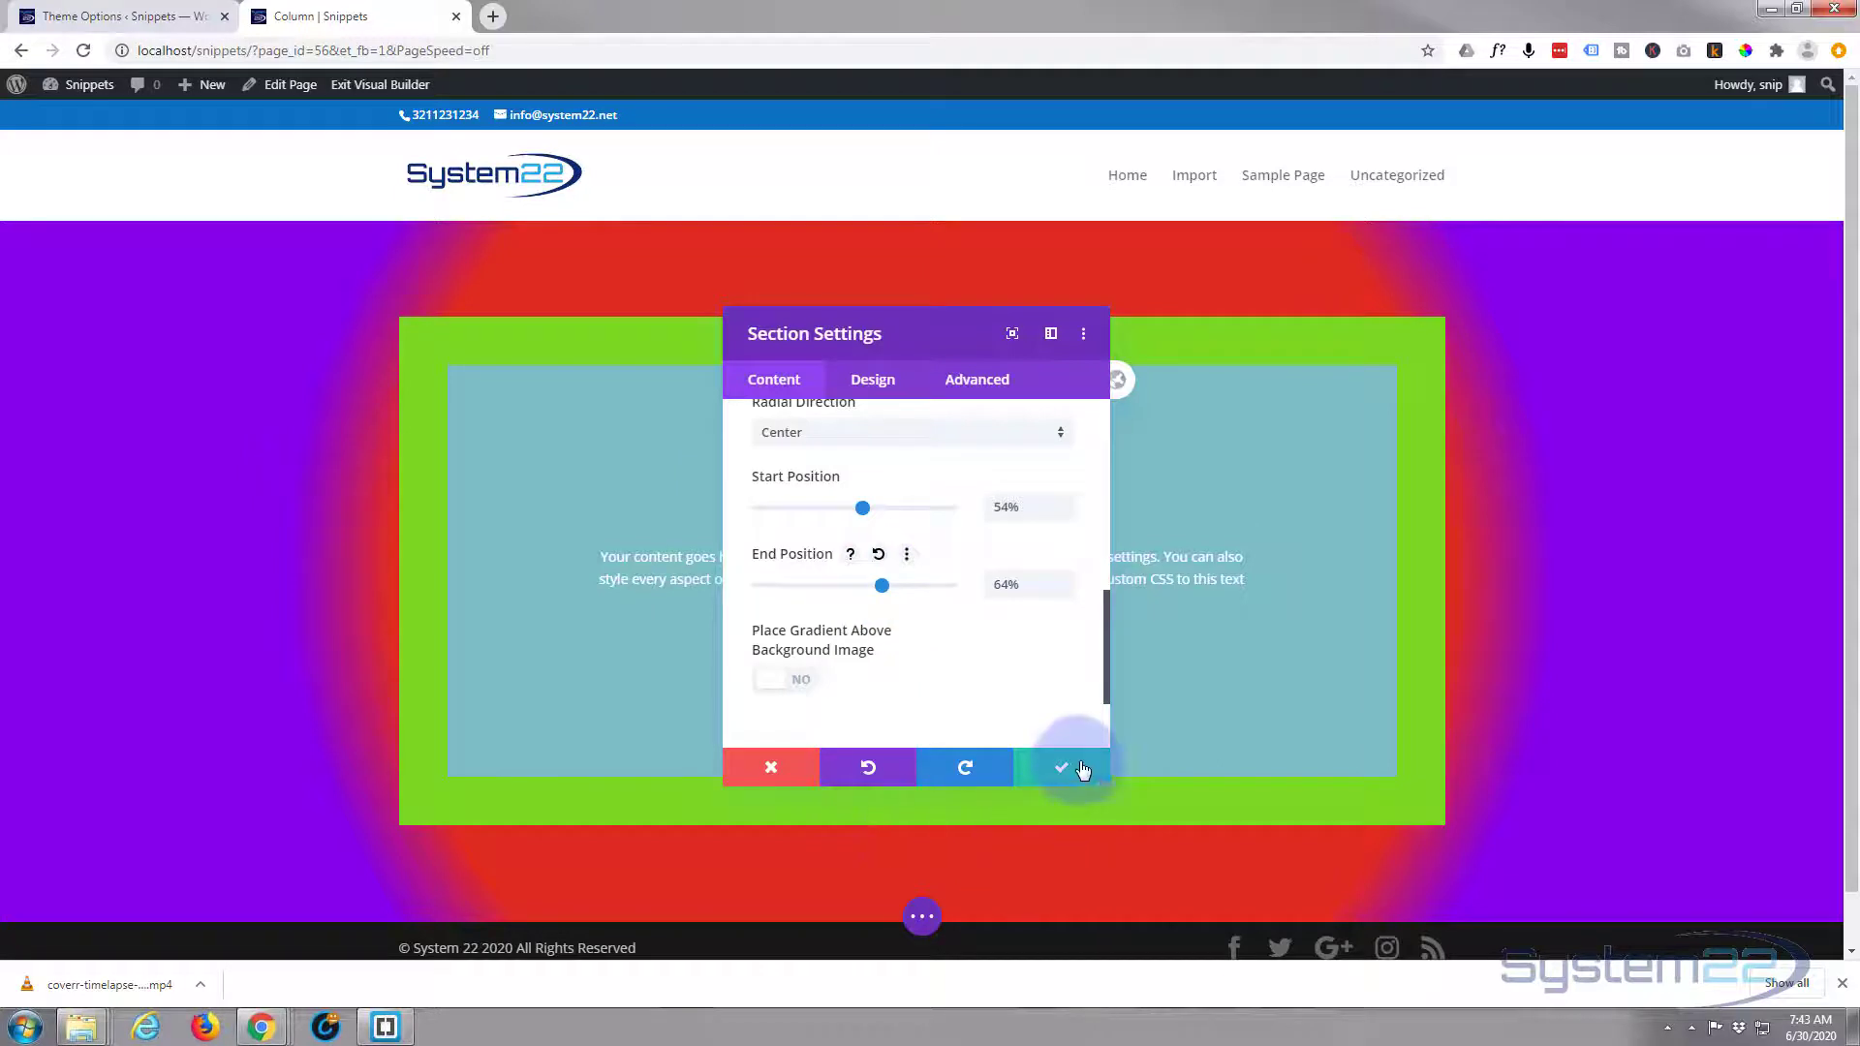
pyautogui.click(1070, 770)
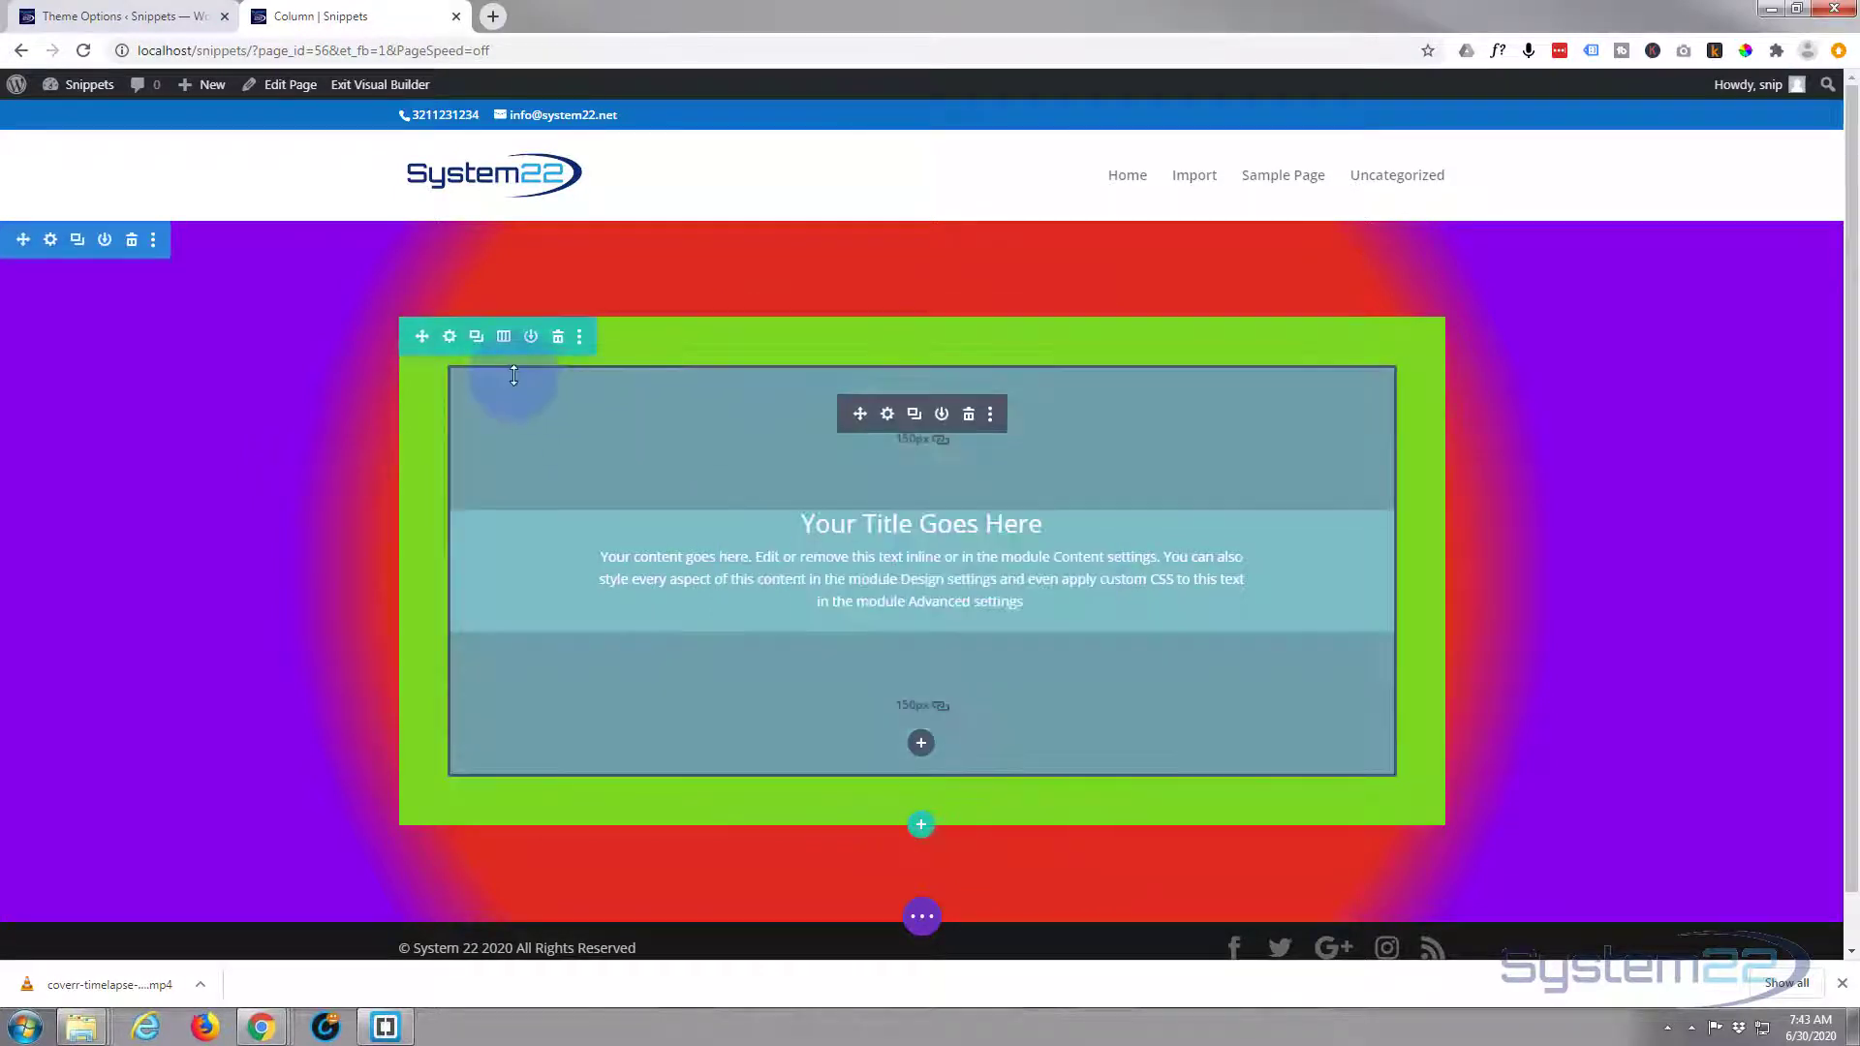
# Remove the green background colour from the row and save the row settings.
pyautogui.click(449, 337)
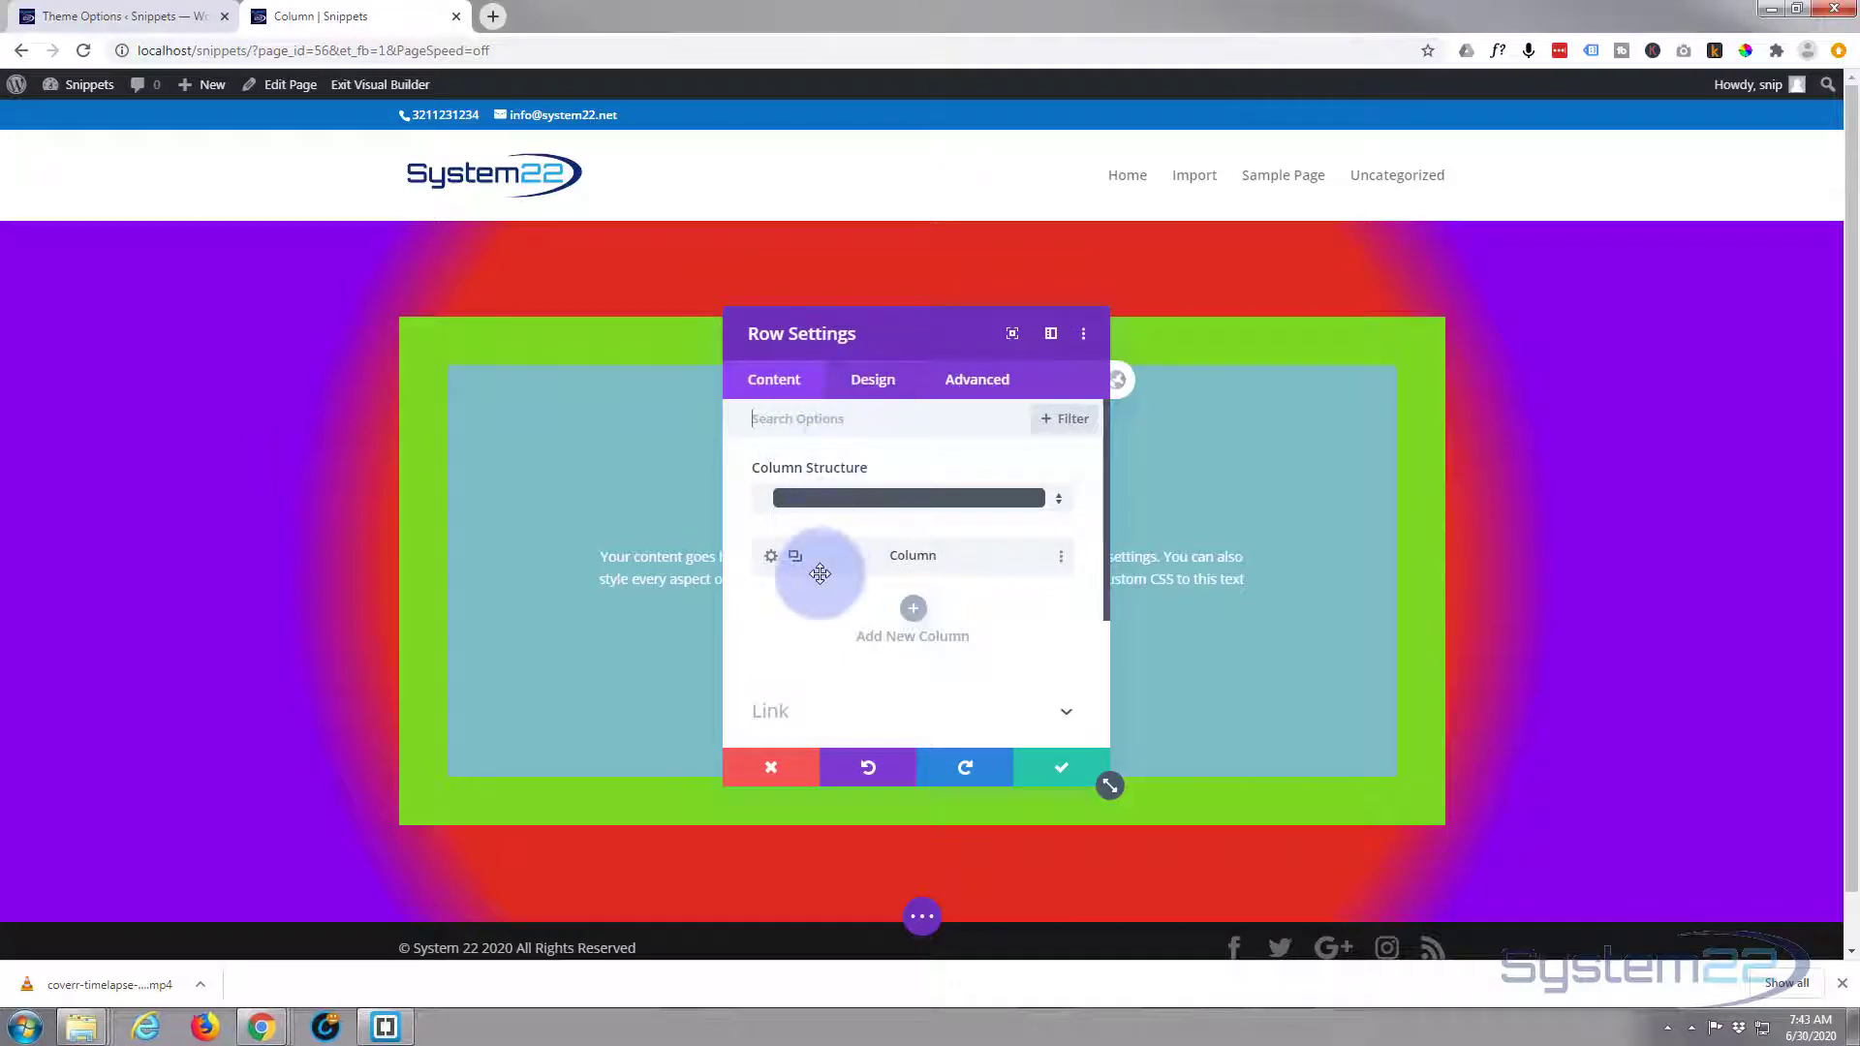
pyautogui.scroll(-2, 820, 574)
pyautogui.click(854, 575)
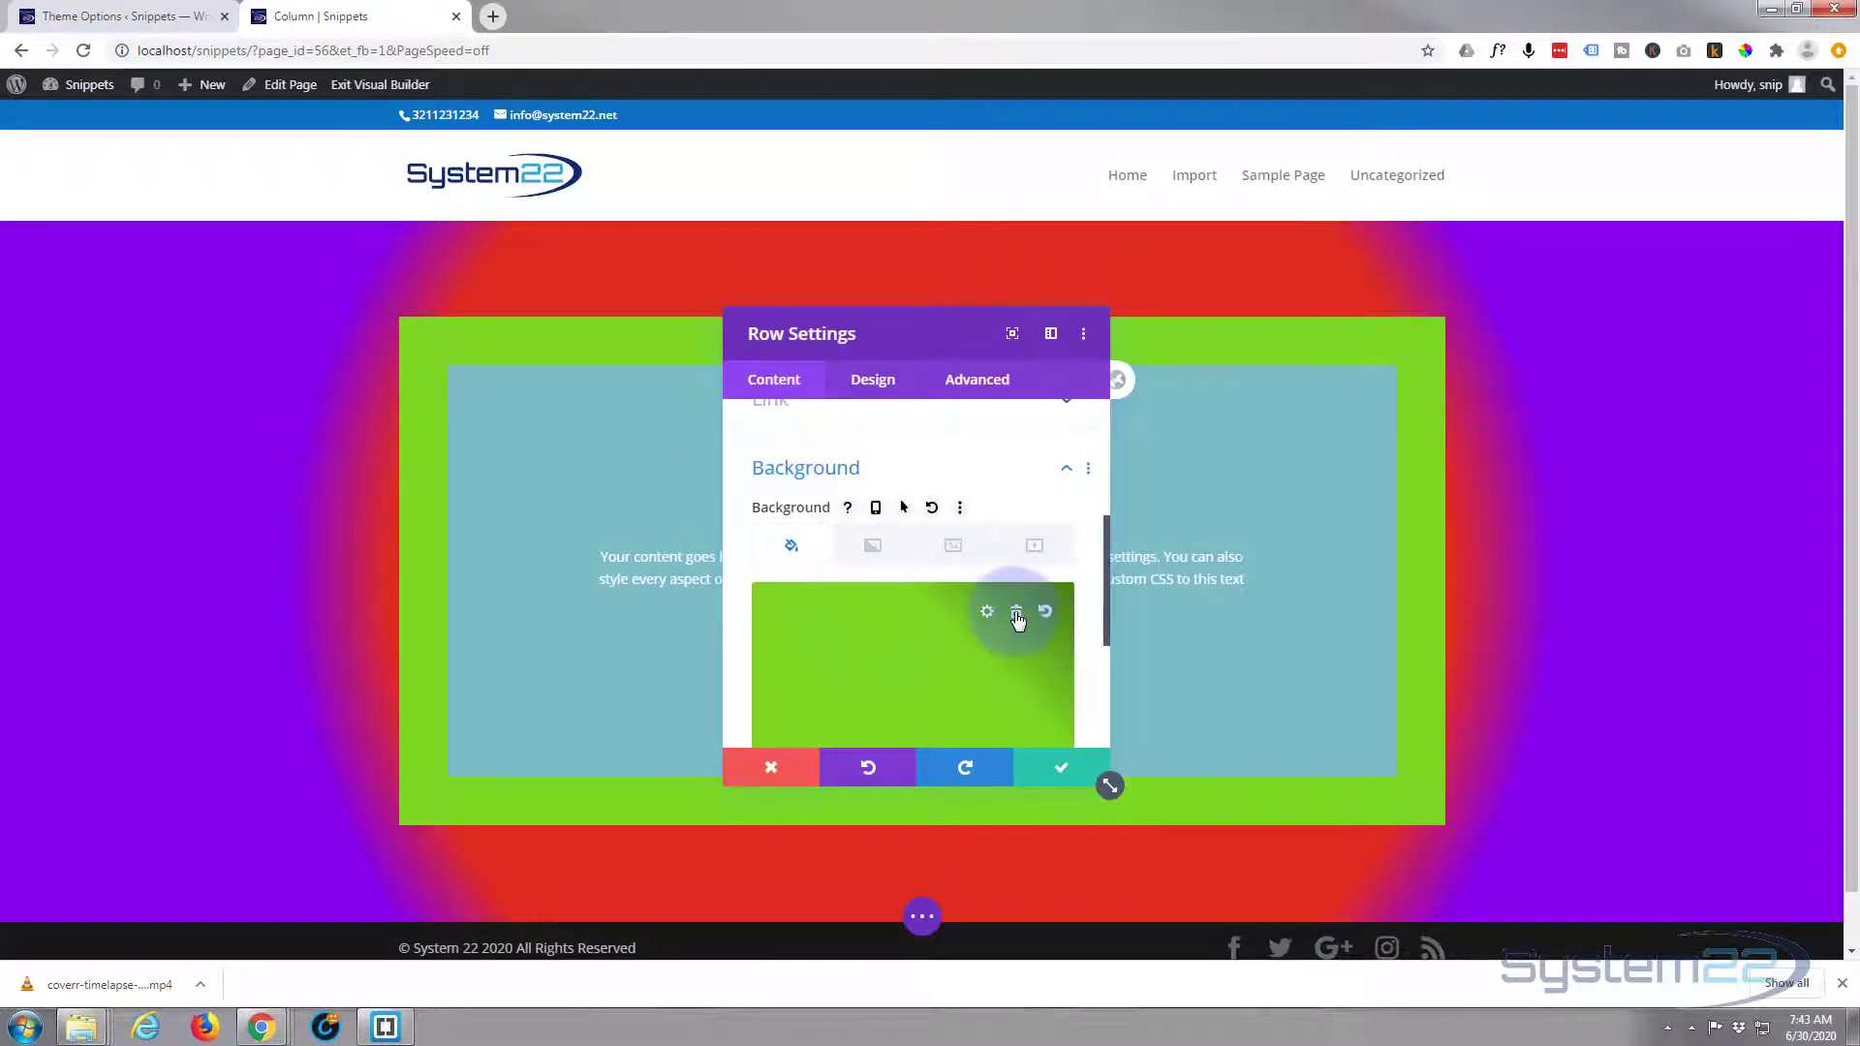
pyautogui.click(1016, 614)
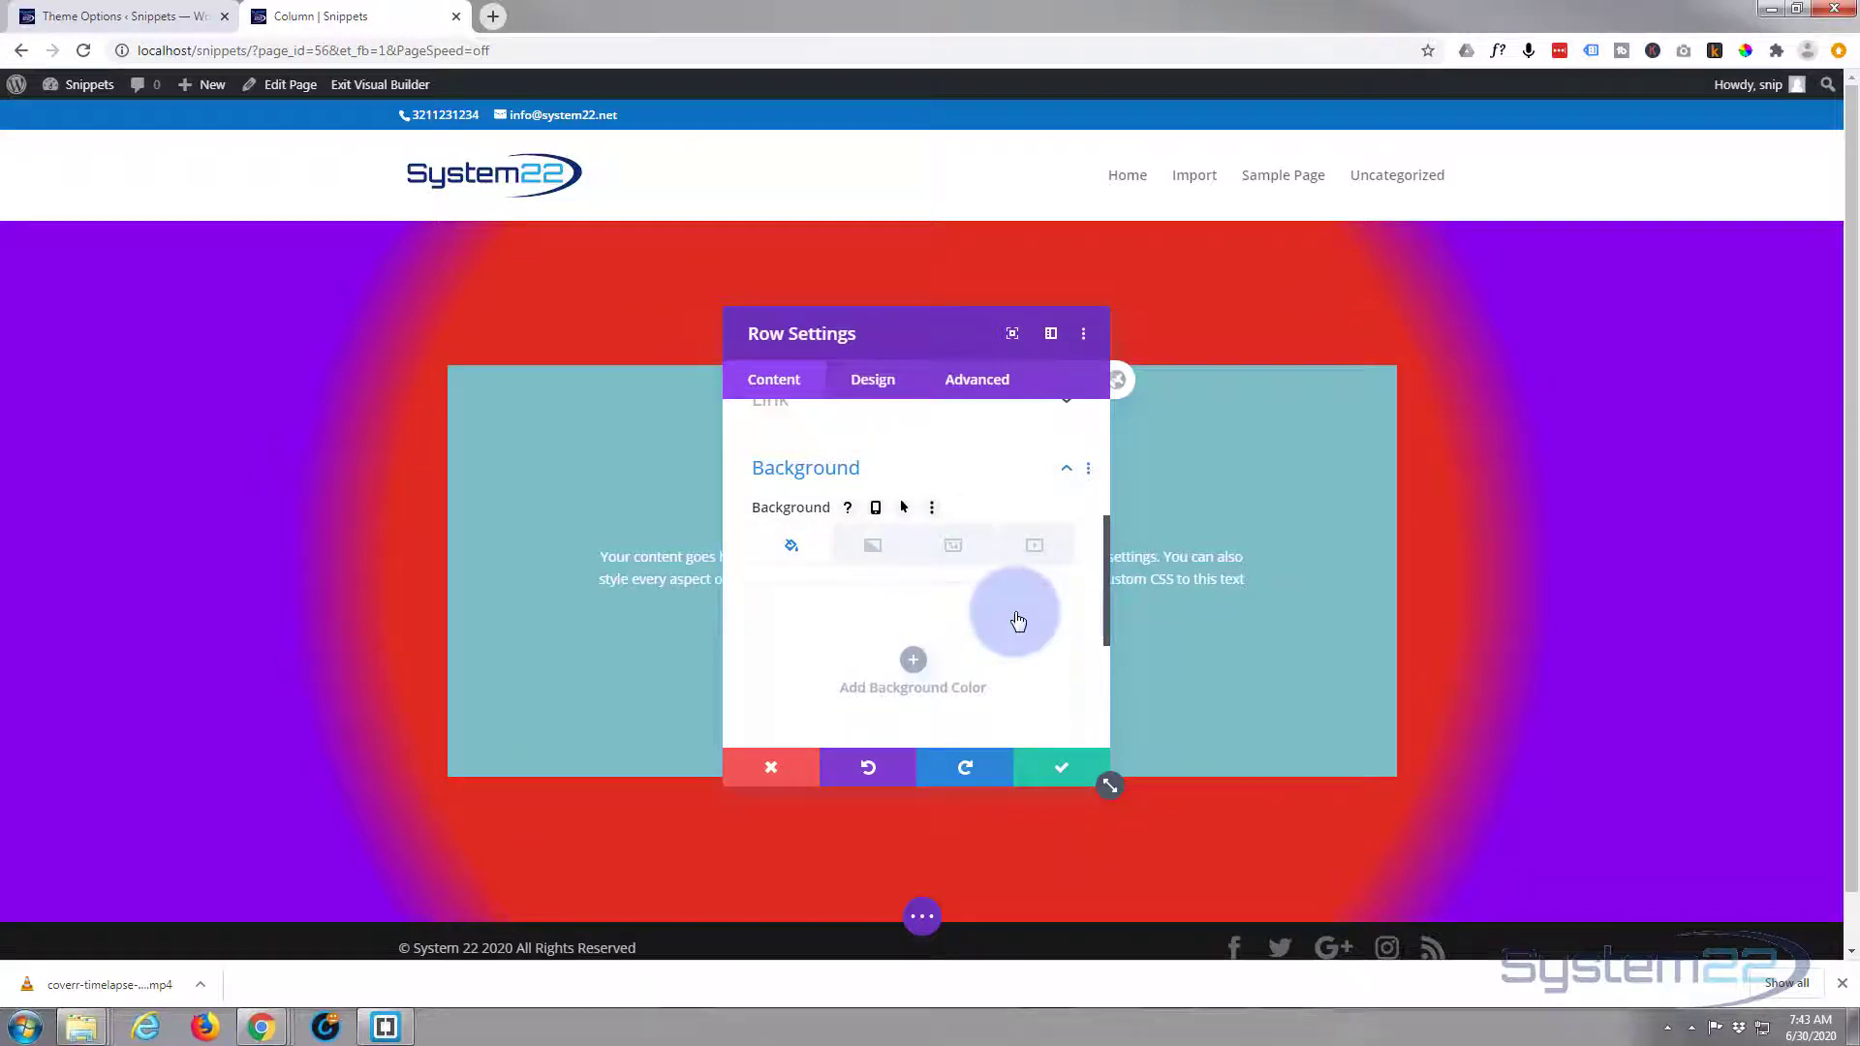
pyautogui.click(1065, 770)
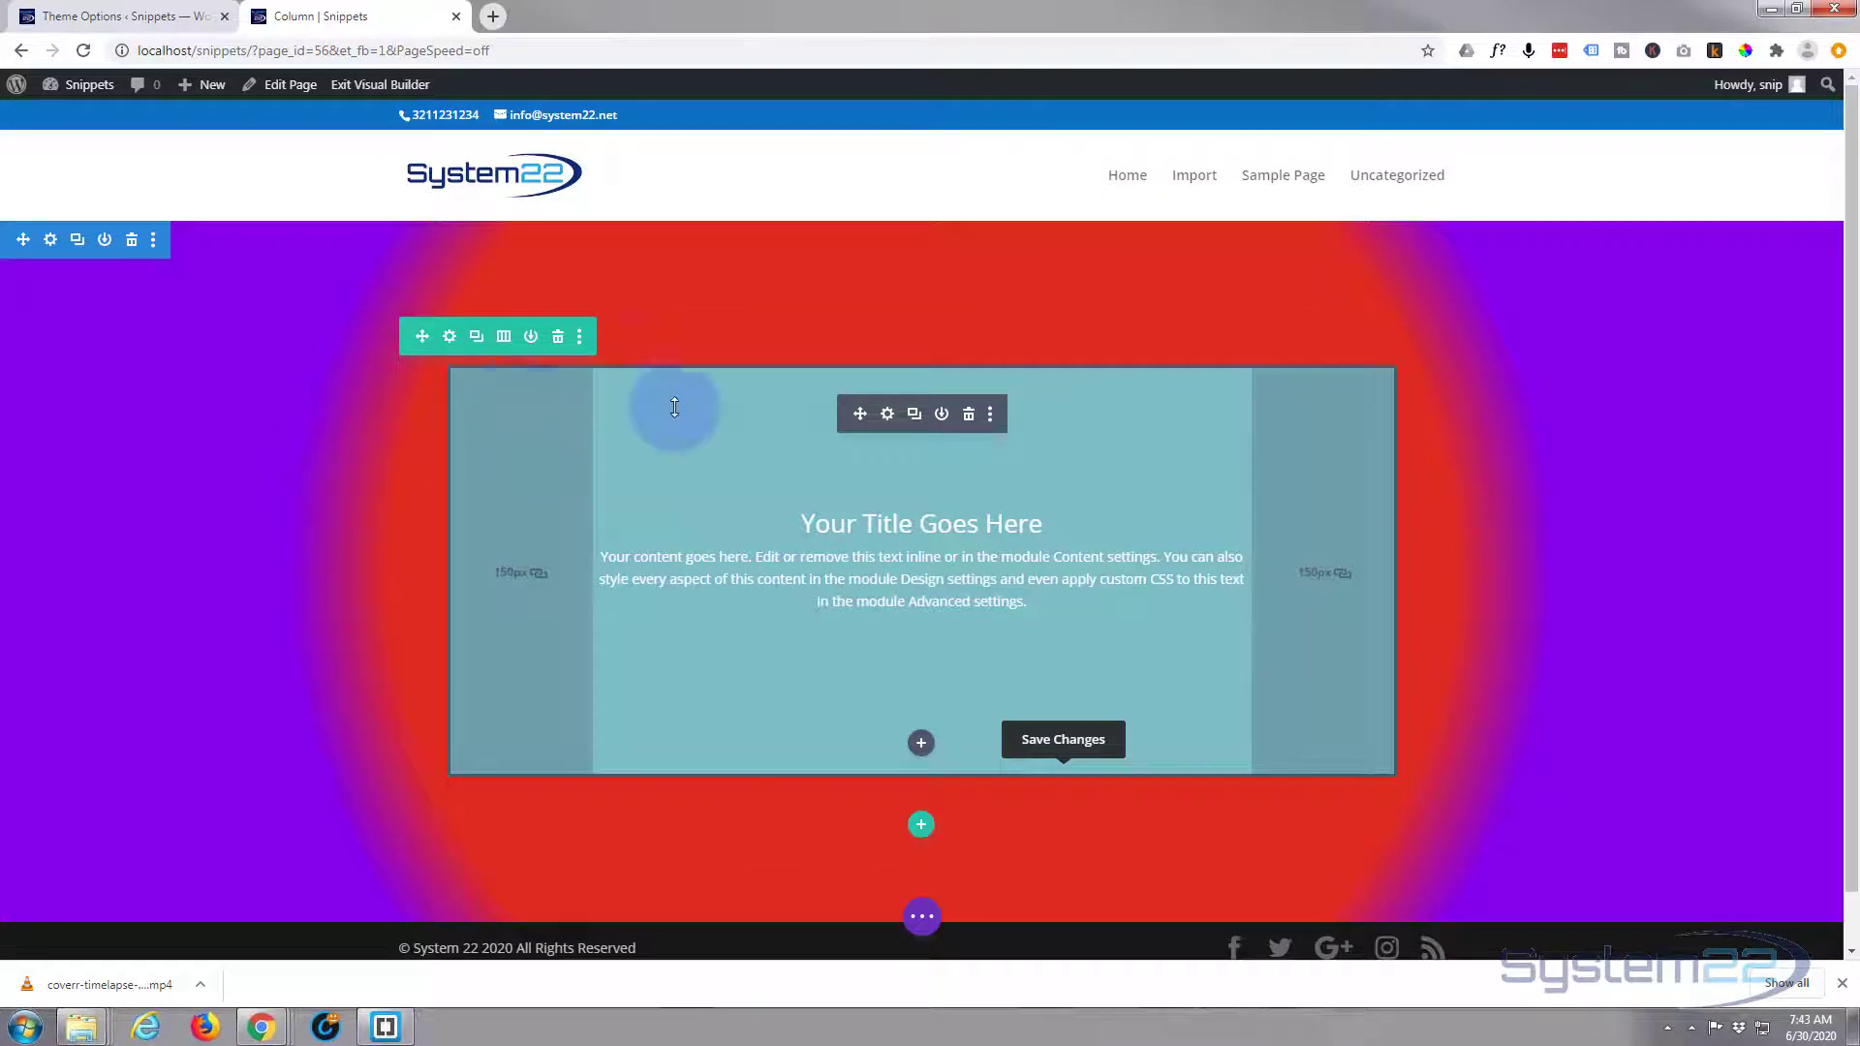
# Remove the Call To Action module's background colour, shift its settings window off the content and save the module settings.
pyautogui.click(887, 415)
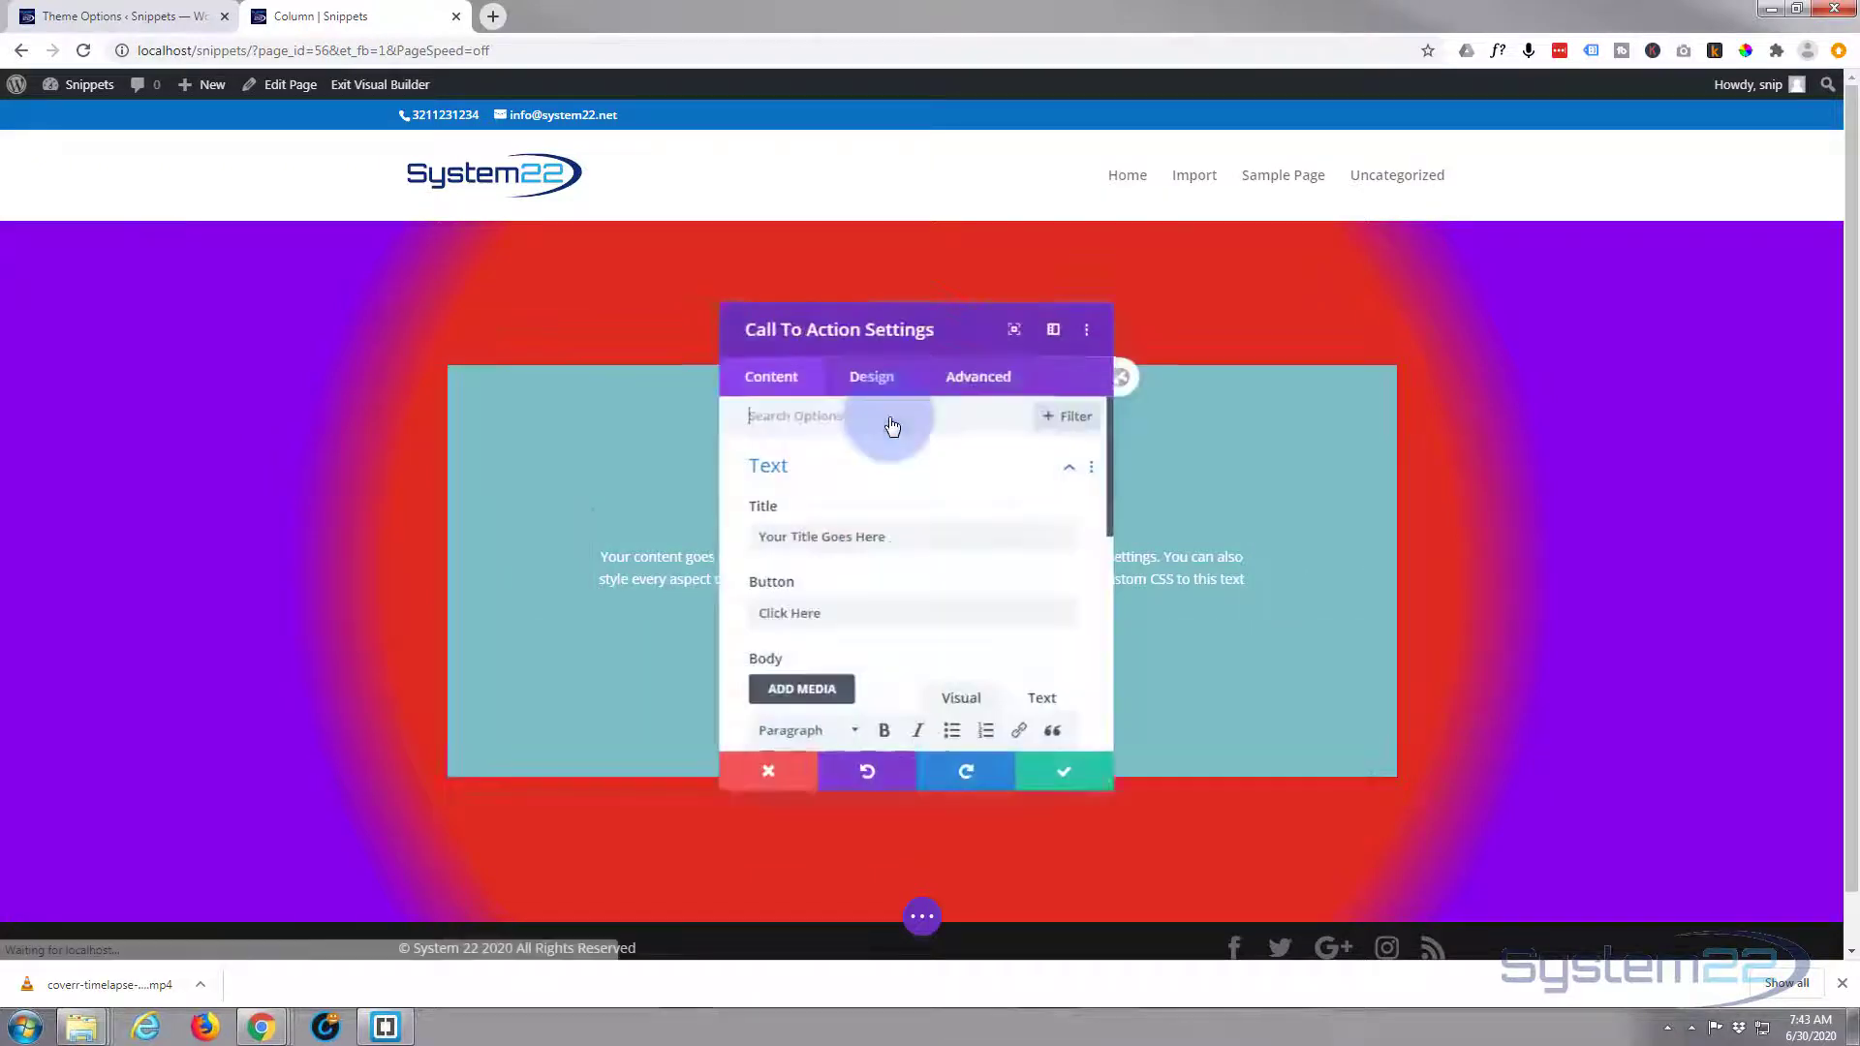
pyautogui.scroll(-10, 823, 552)
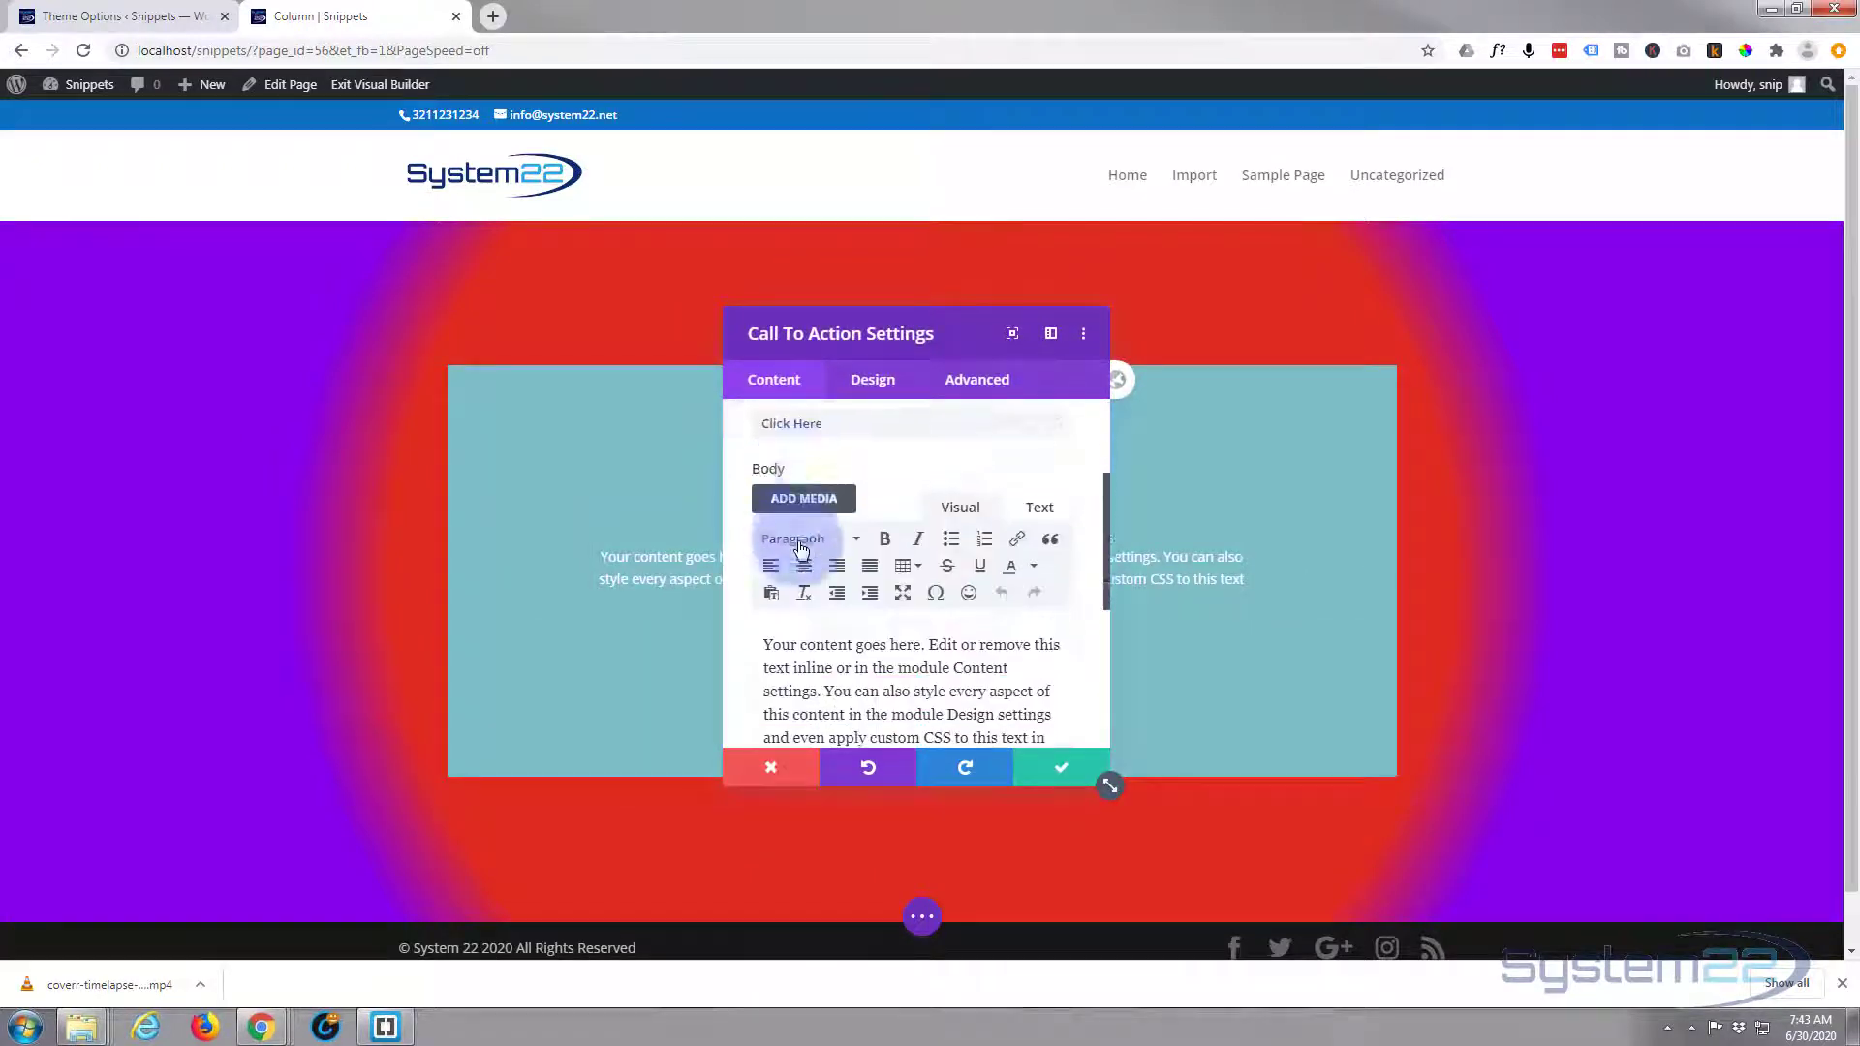
pyautogui.click(852, 572)
pyautogui.scroll(3, 864, 573)
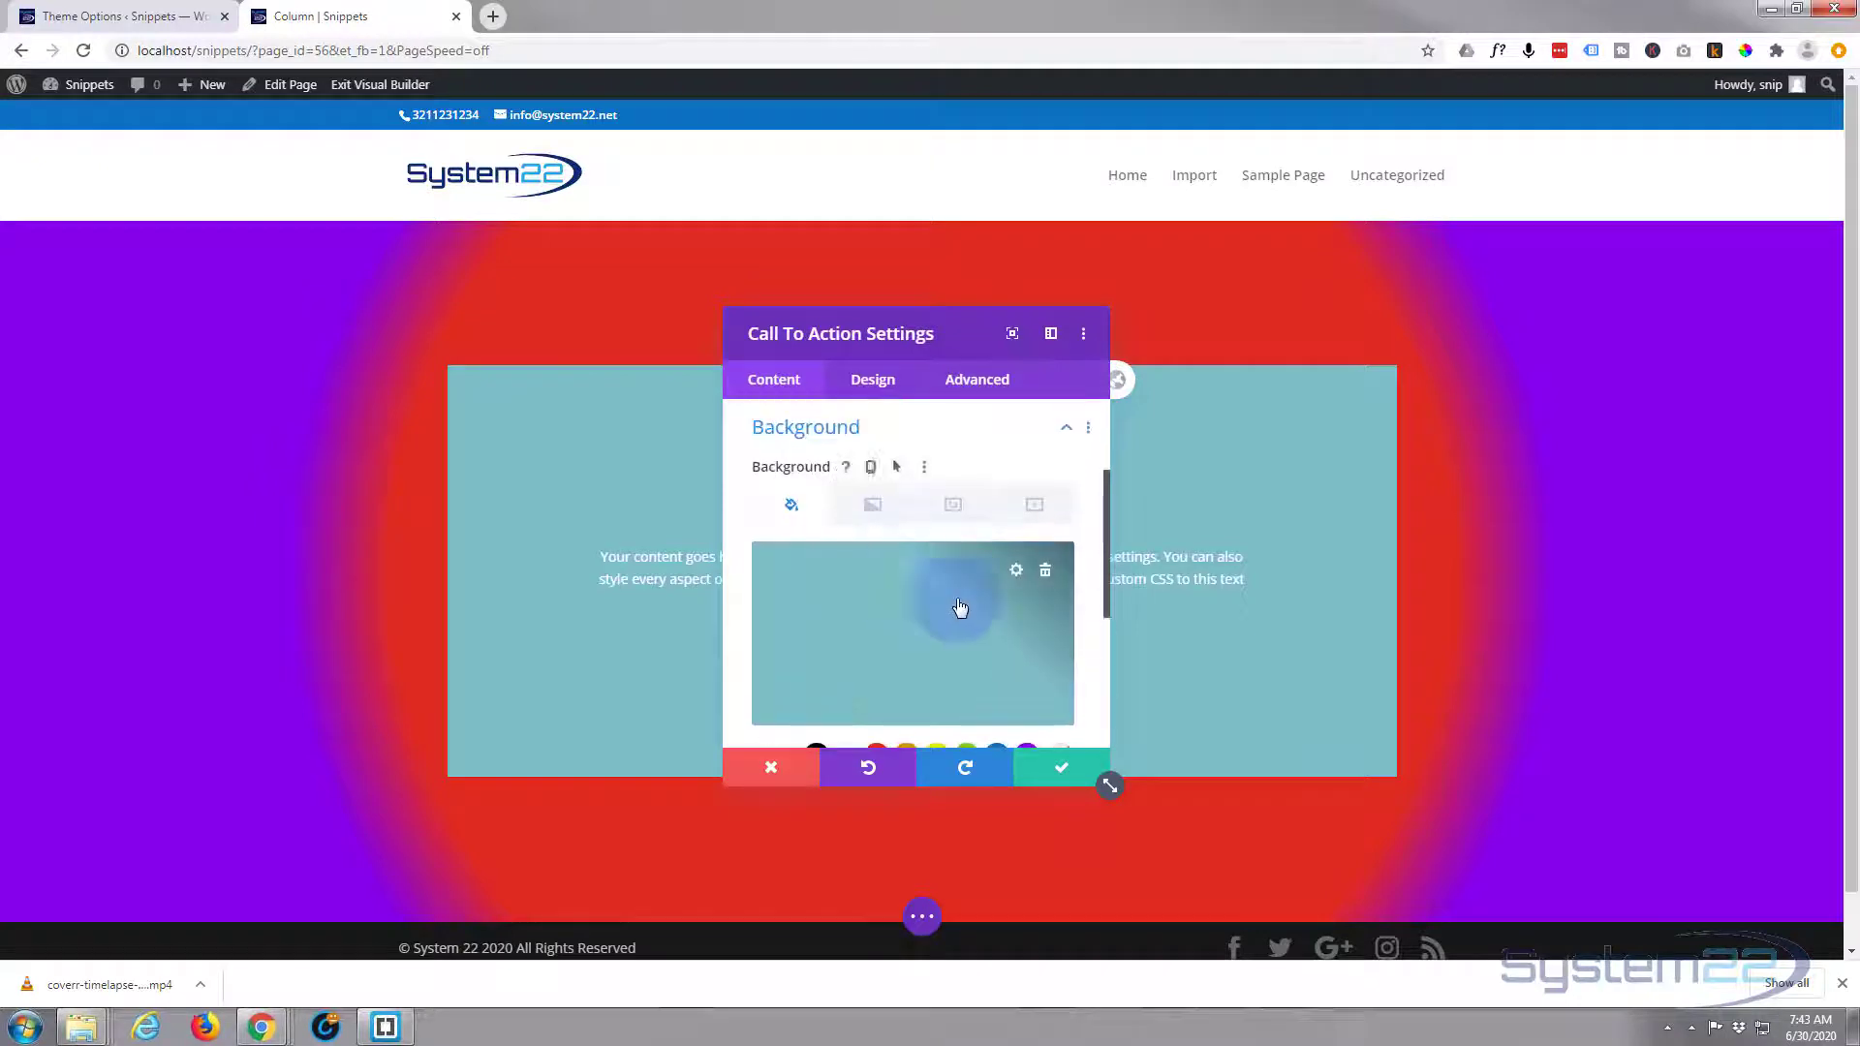
pyautogui.click(1042, 574)
pyautogui.click(951, 508)
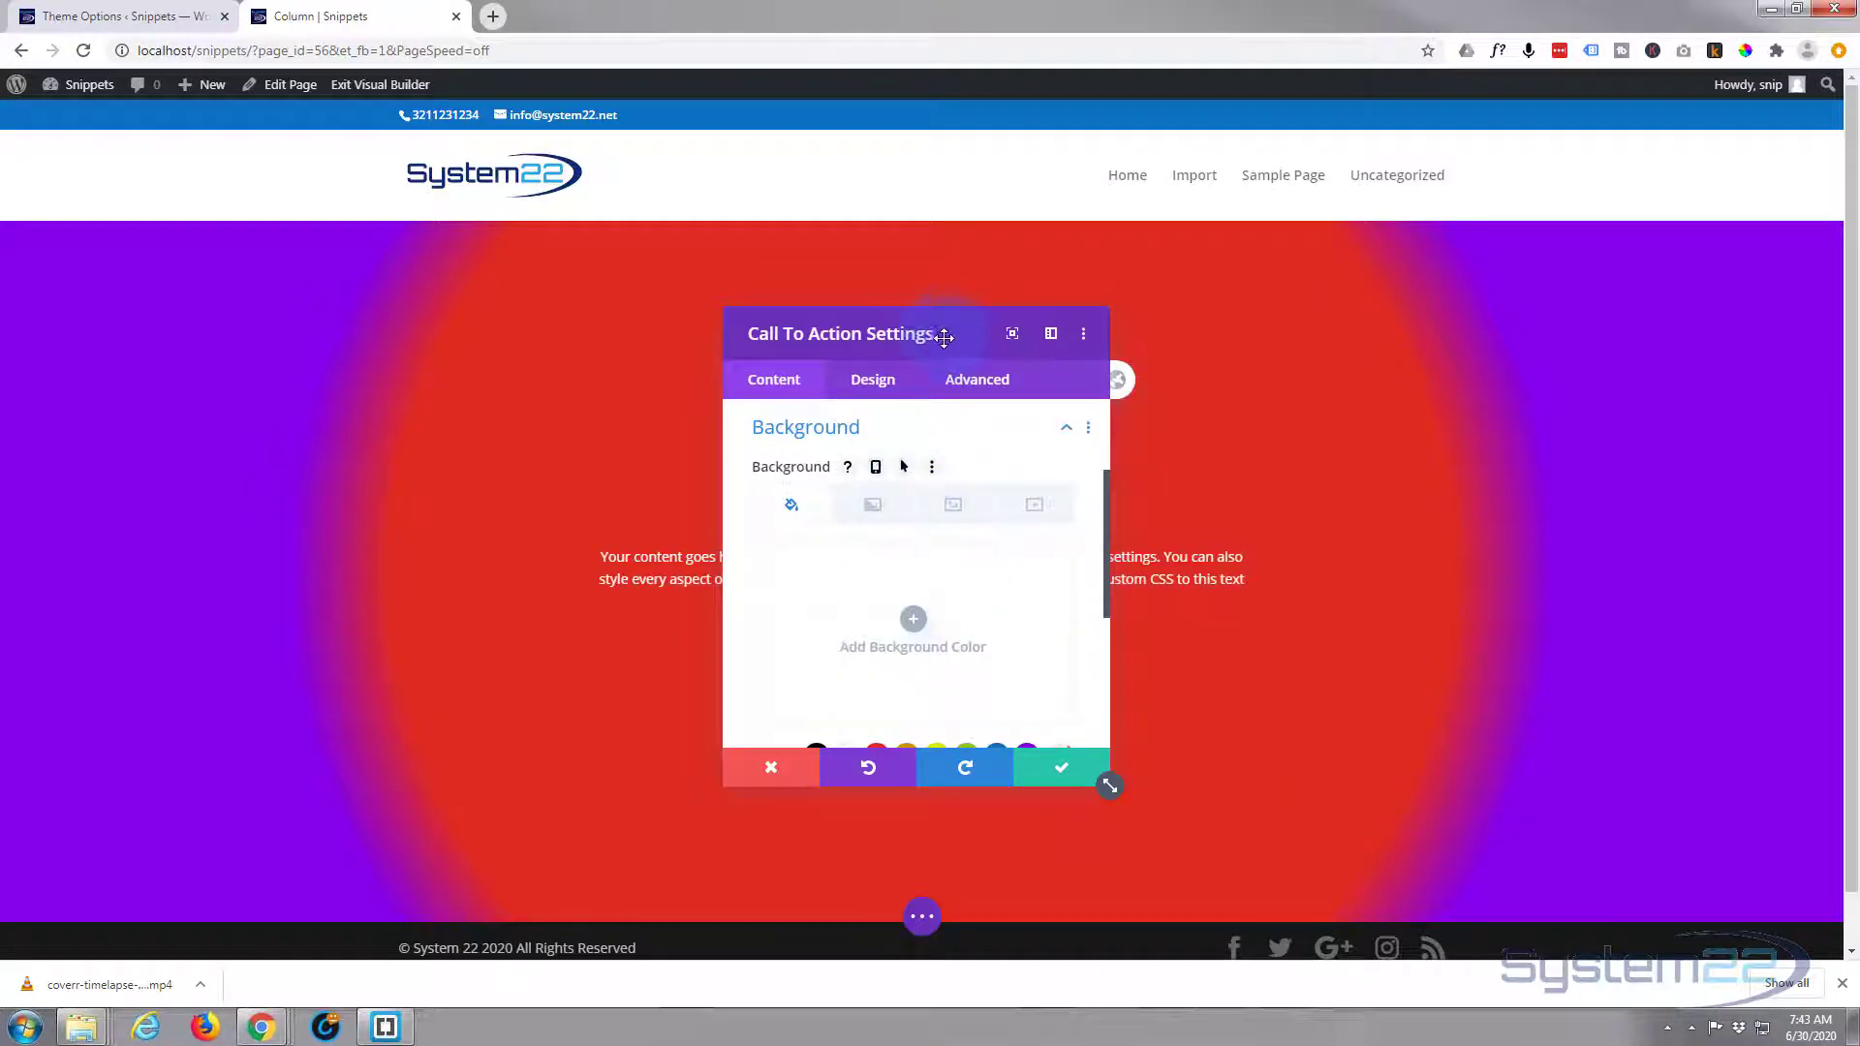
pyautogui.moveTo(944, 337); pyautogui.dragTo(1511, 300)
pyautogui.click(553, 409)
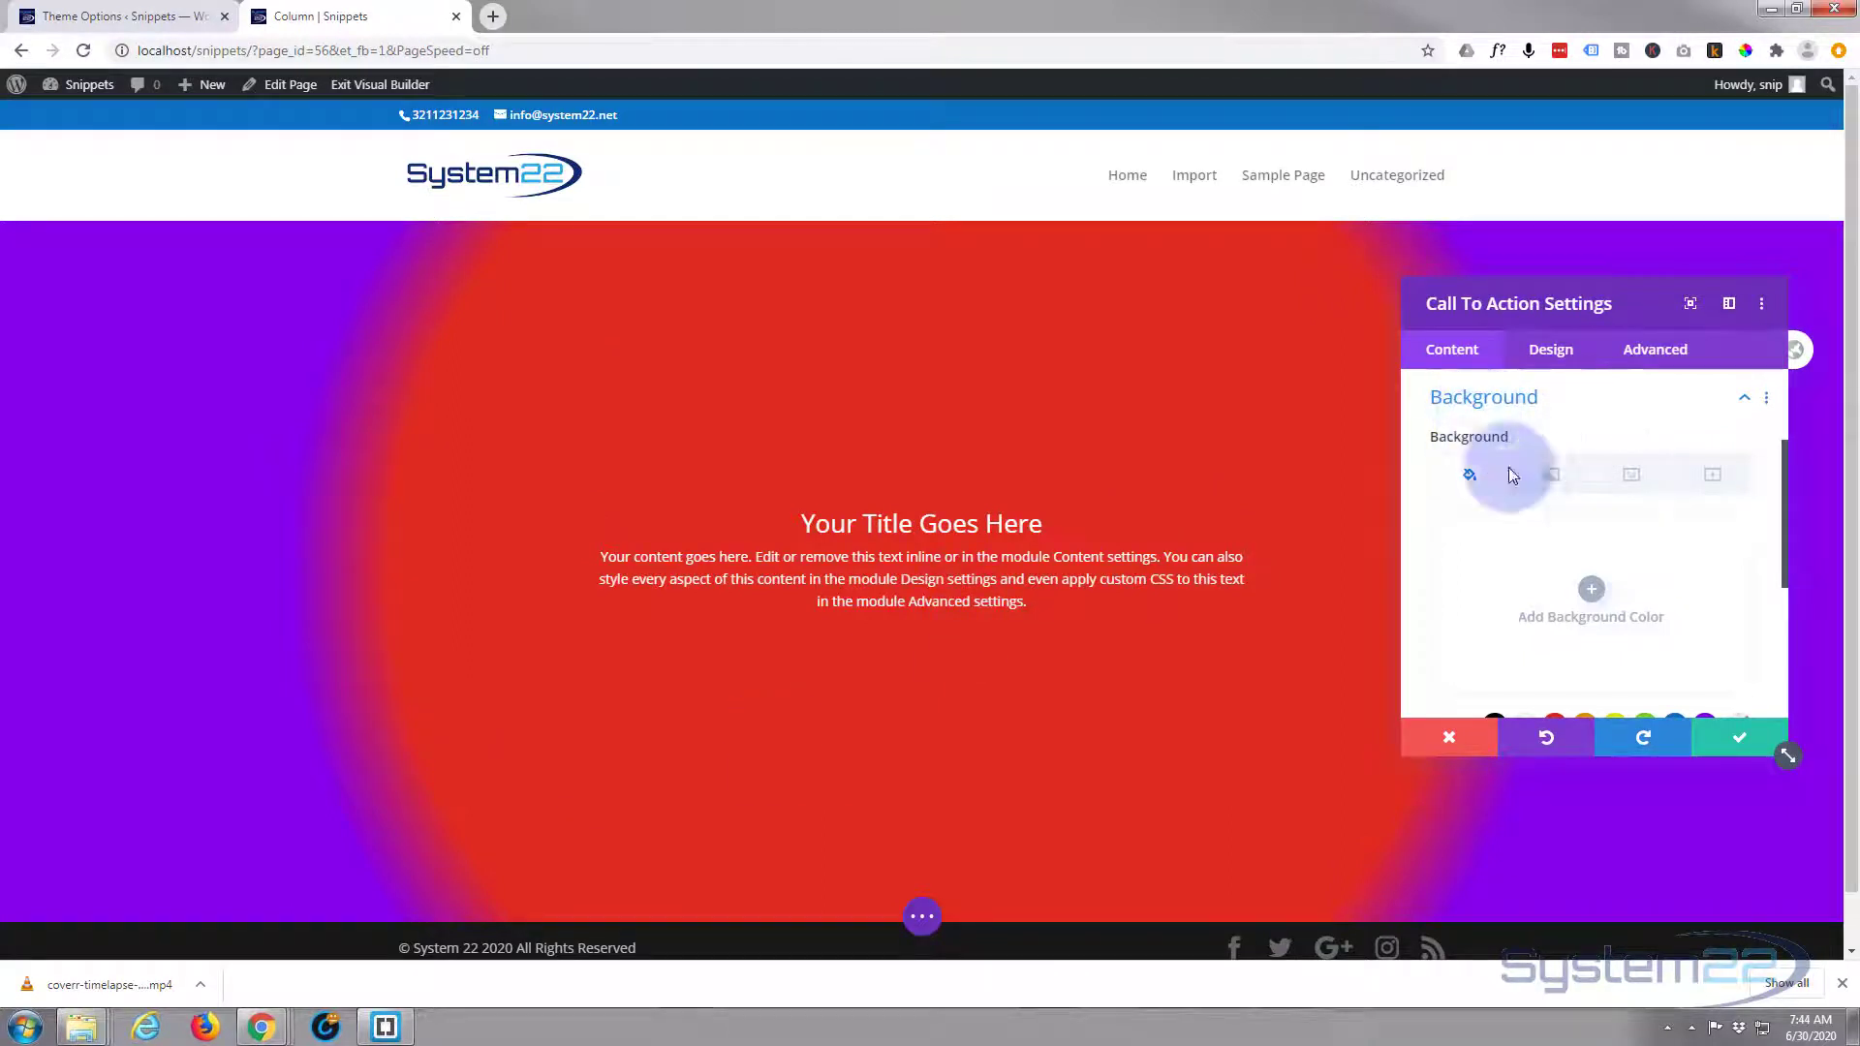
pyautogui.click(1750, 741)
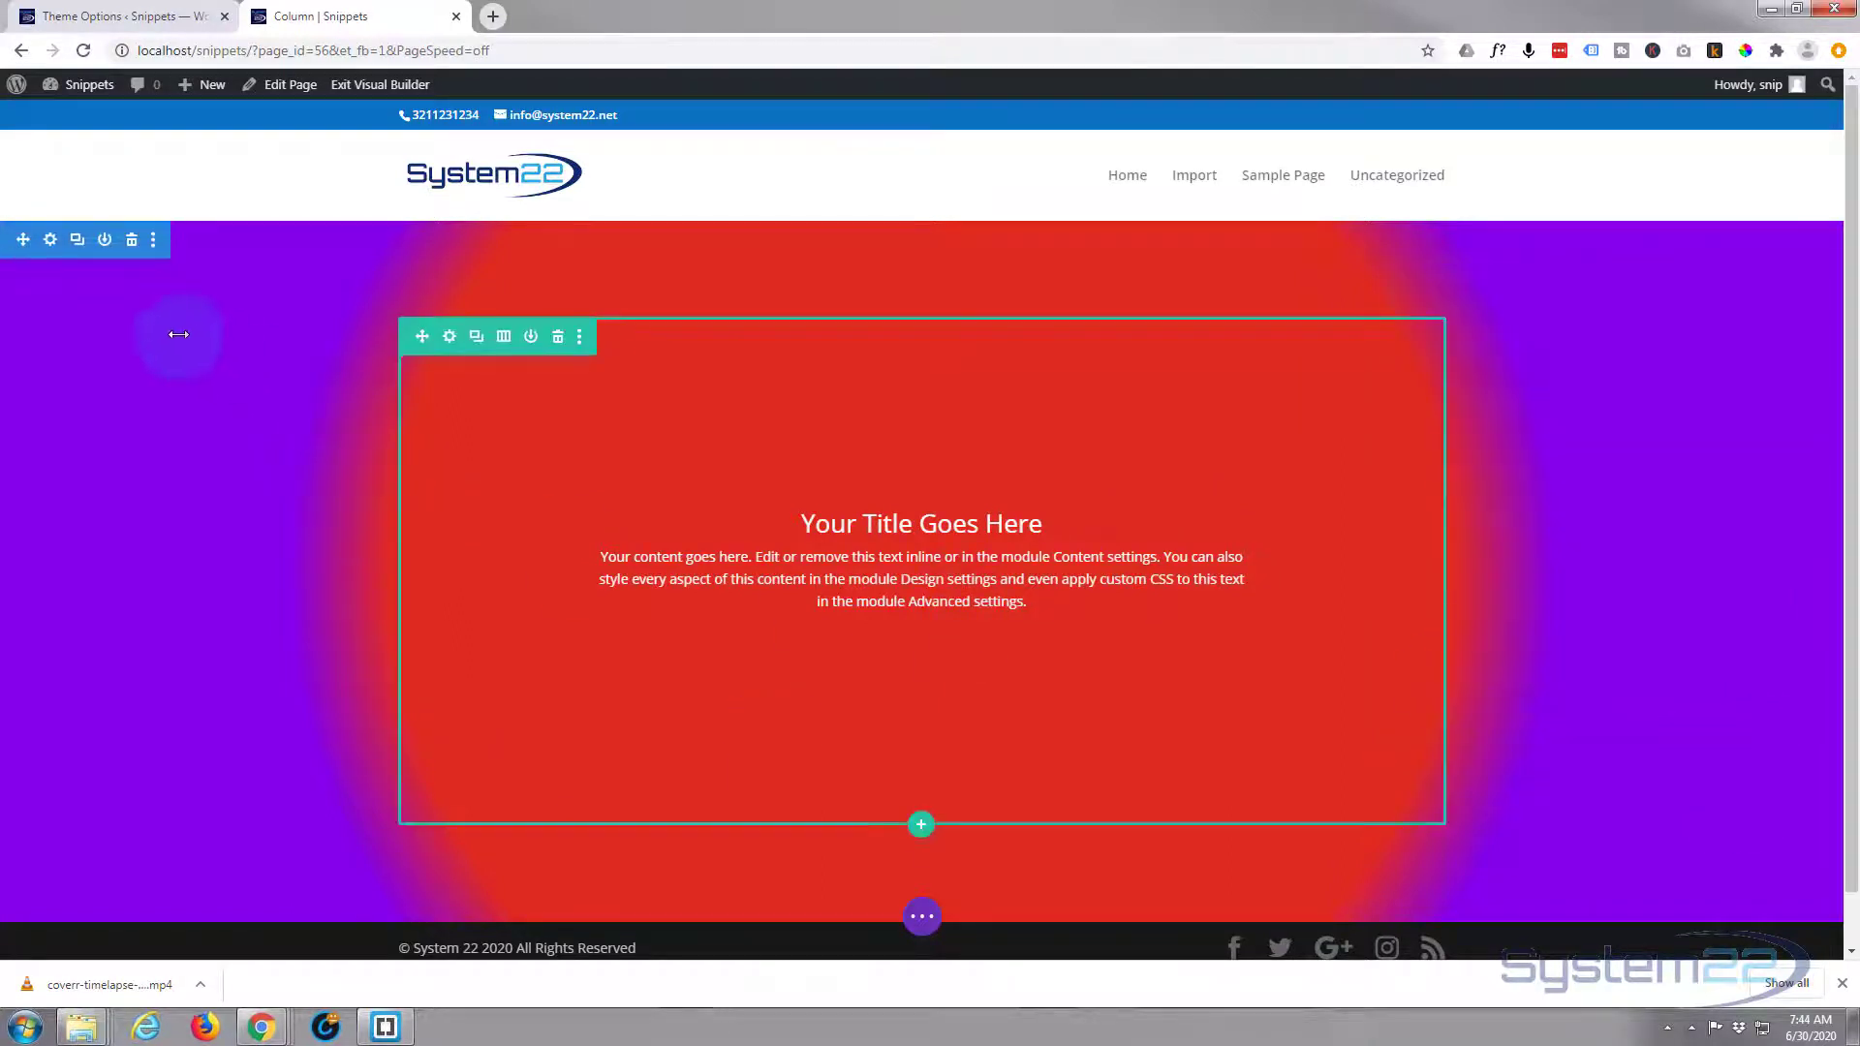
# Delete the background gradient from the section's settings.
pyautogui.click(49, 239)
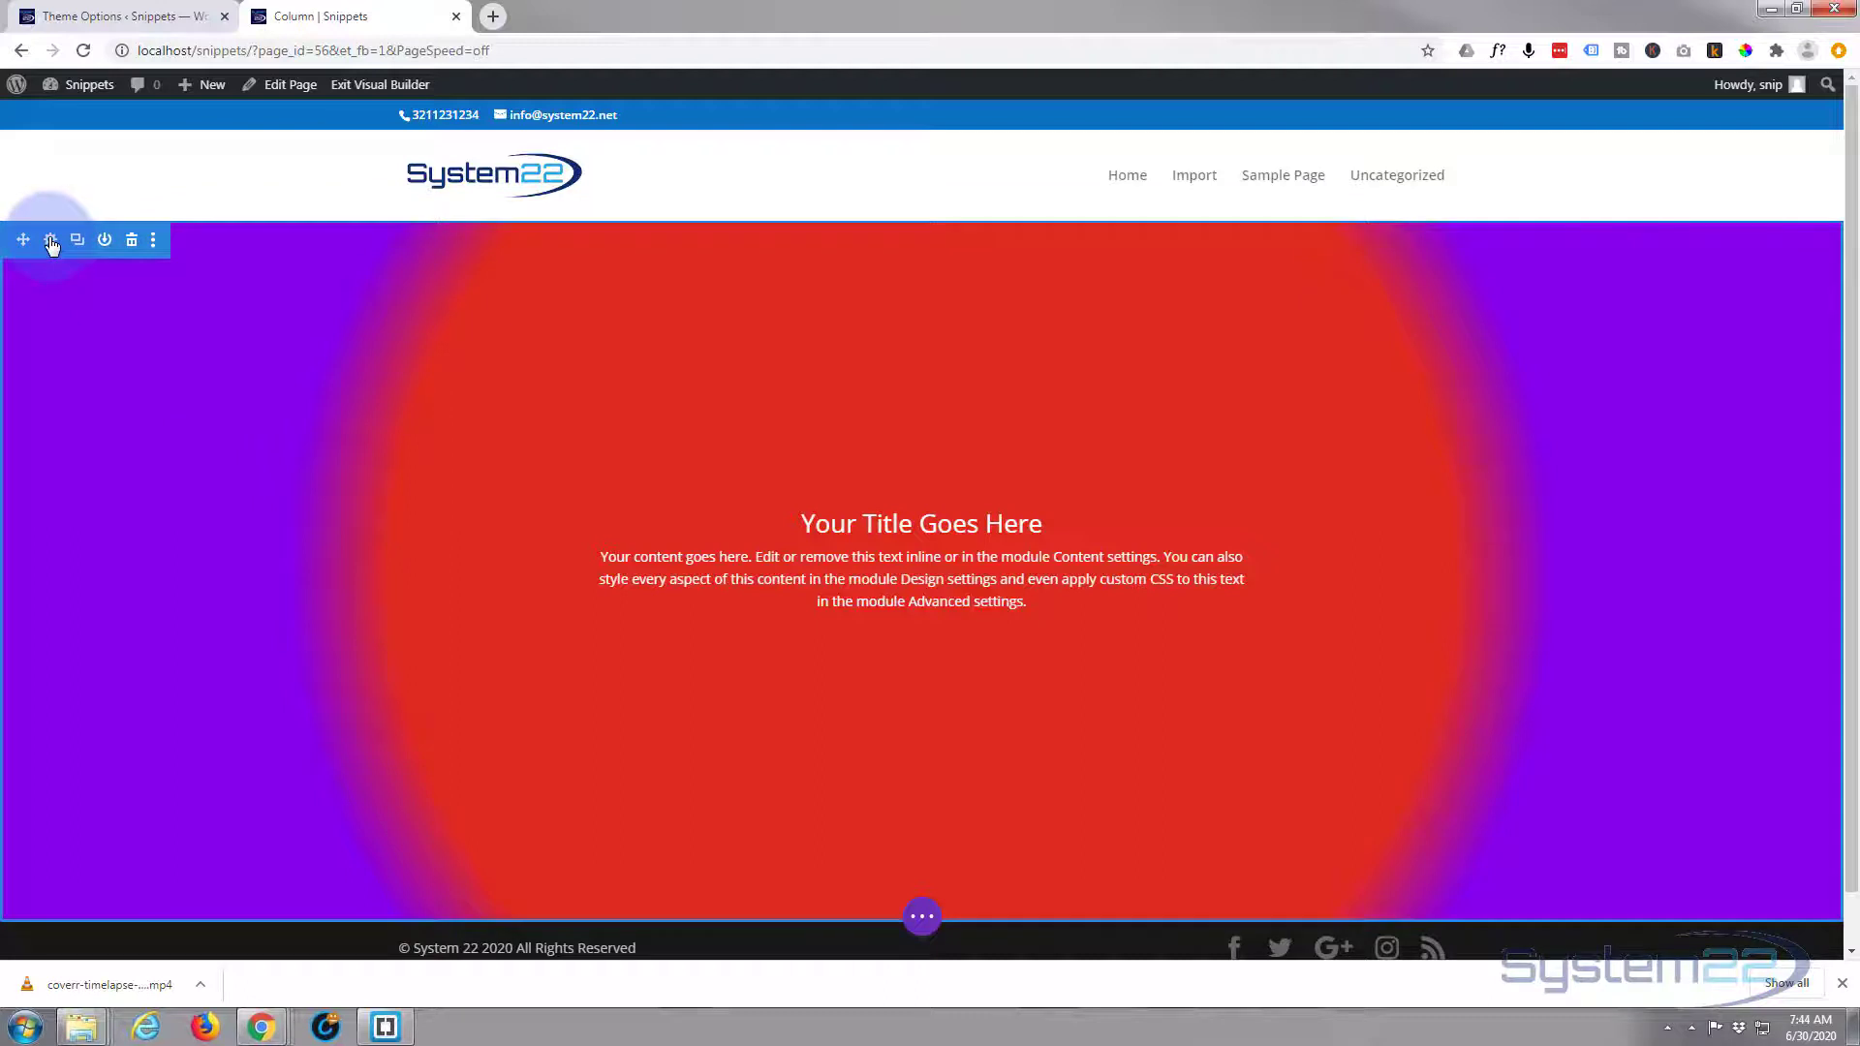
pyautogui.click(1603, 503)
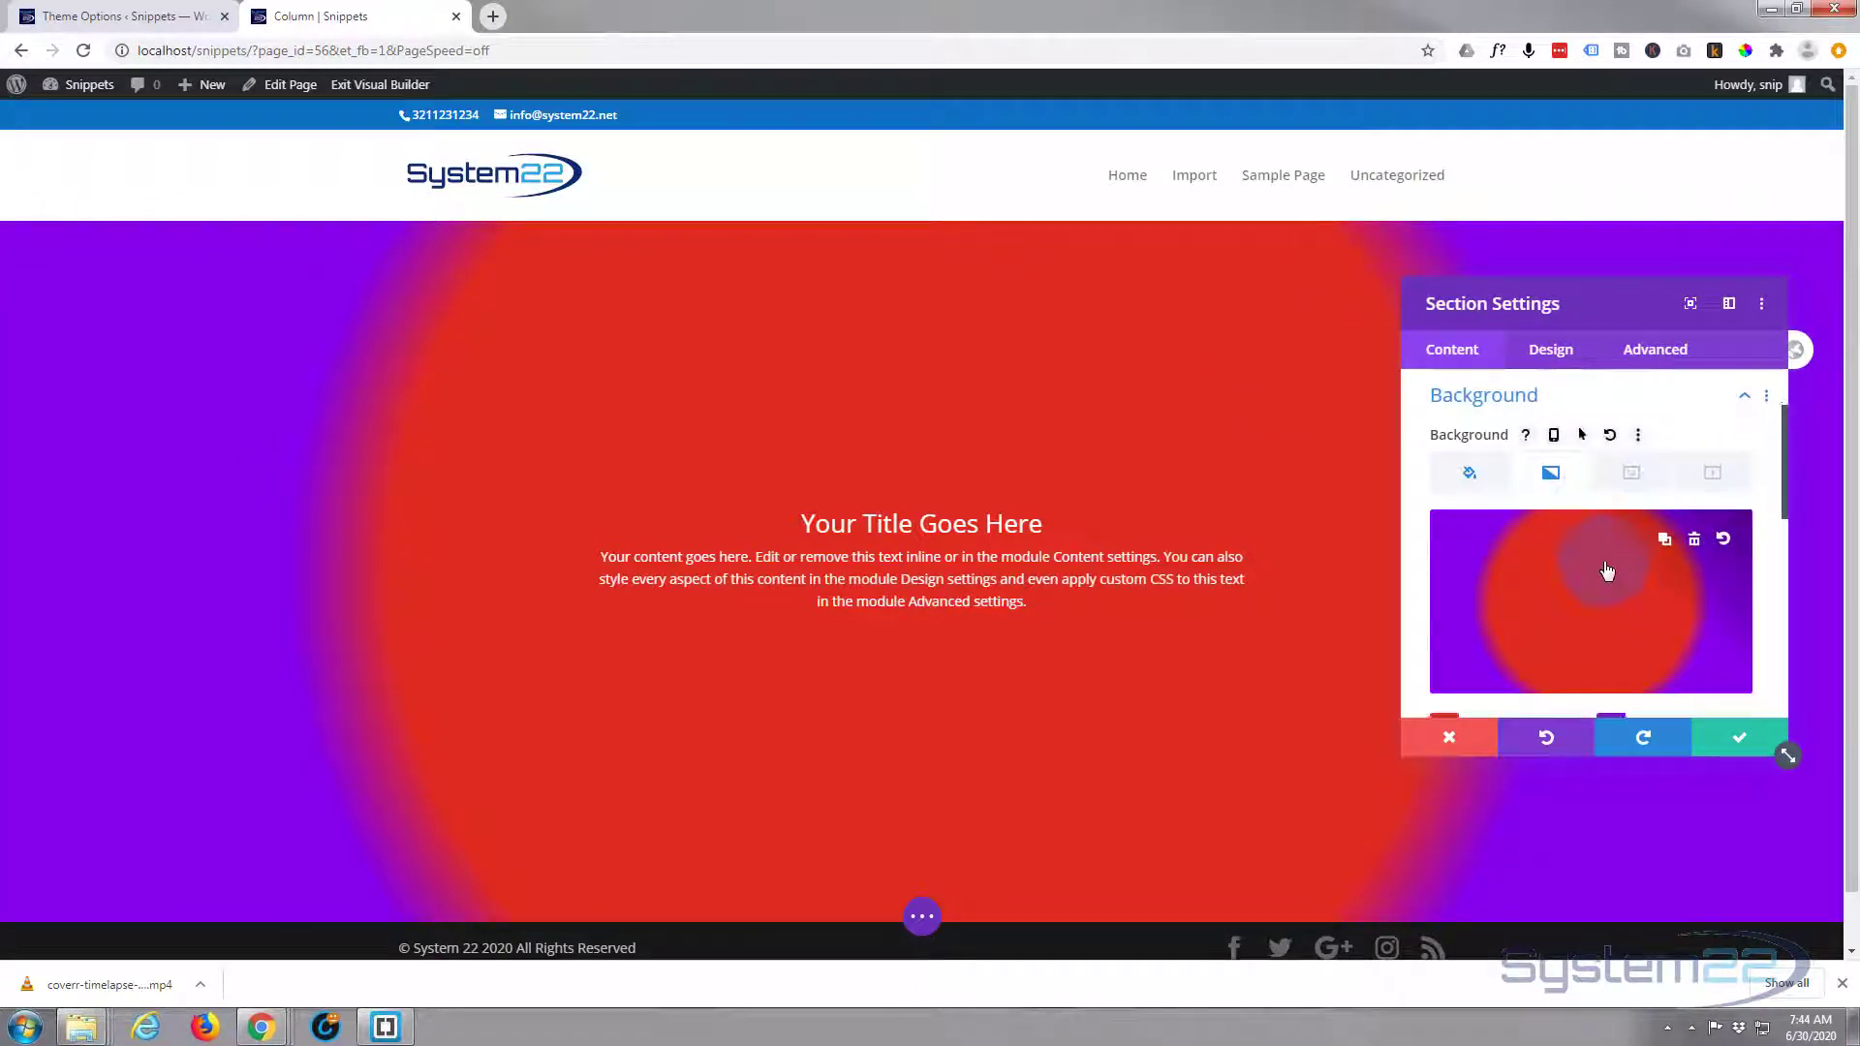
pyautogui.scroll(-2, 1606, 570)
pyautogui.scroll(1, 1607, 569)
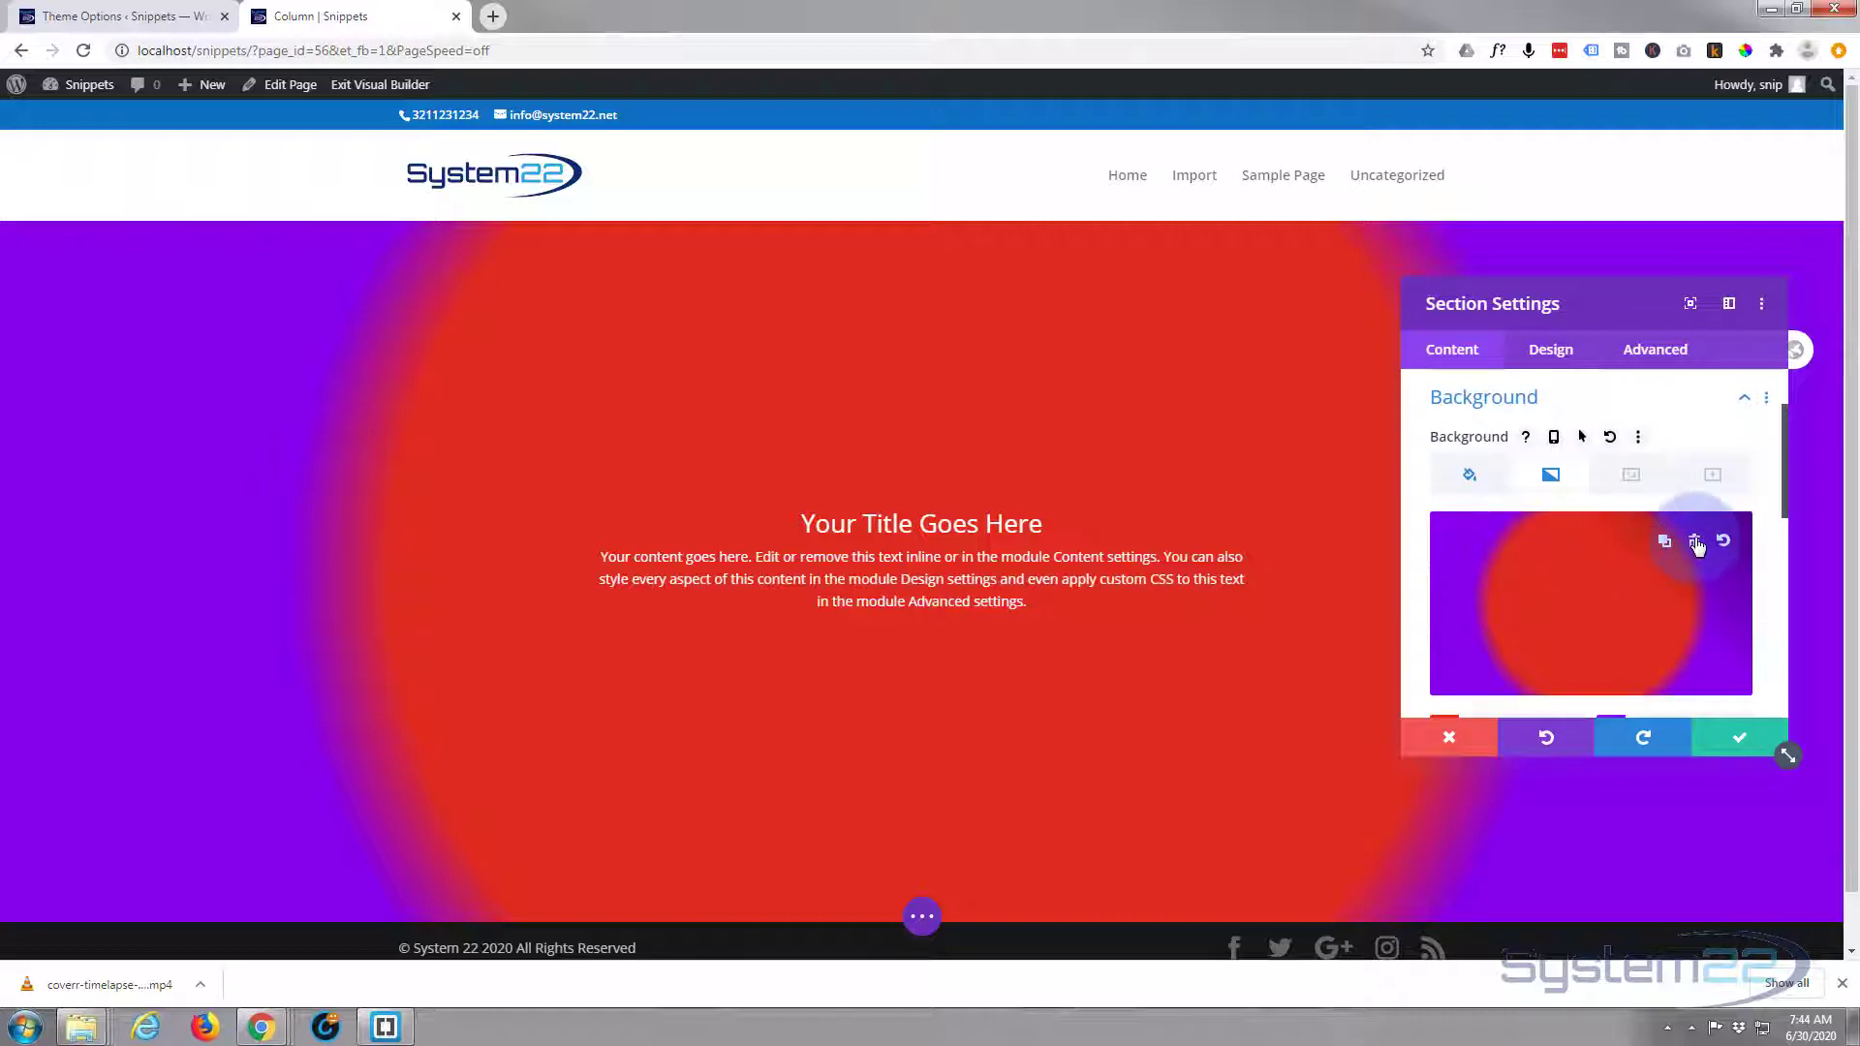
pyautogui.click(1695, 542)
# Move the settings window aside and set travel-landscape-13.png from the media library as the section's background image.
pyautogui.moveTo(1550, 306); pyautogui.dragTo(177, 257)
pyautogui.click(198, 439)
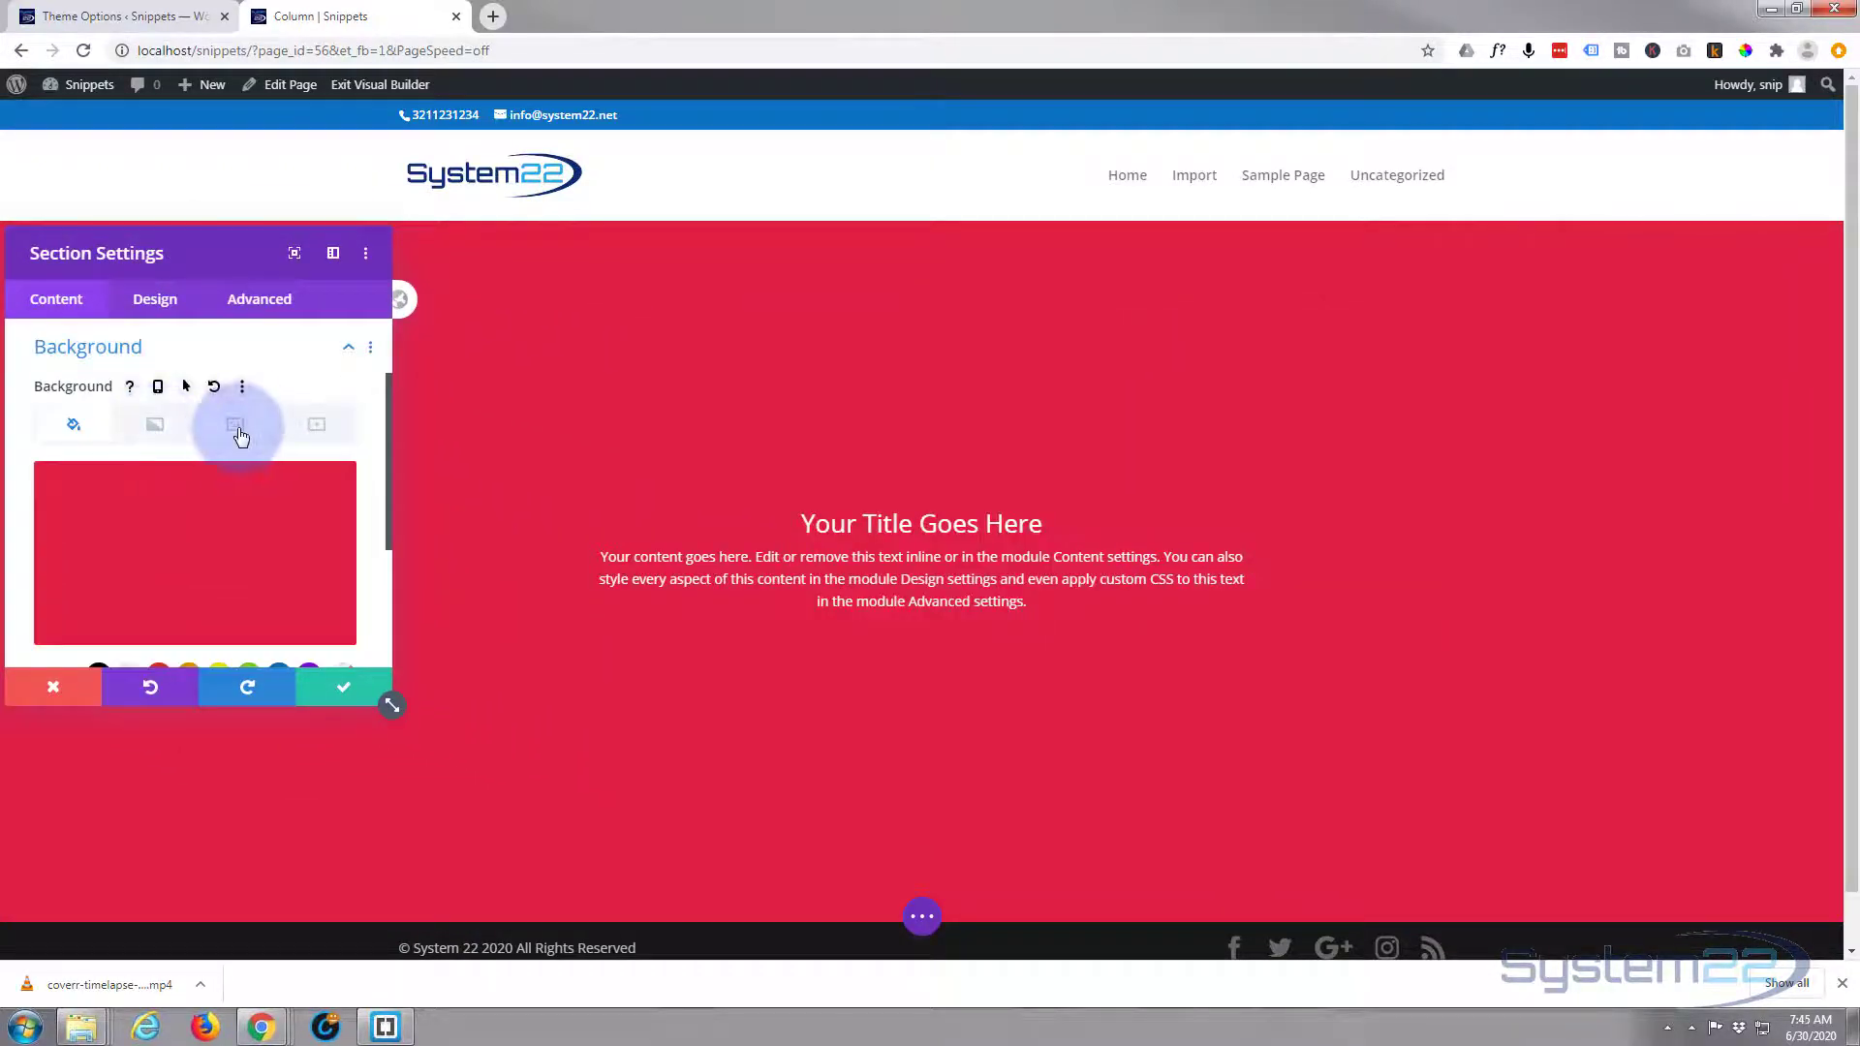
pyautogui.click(241, 436)
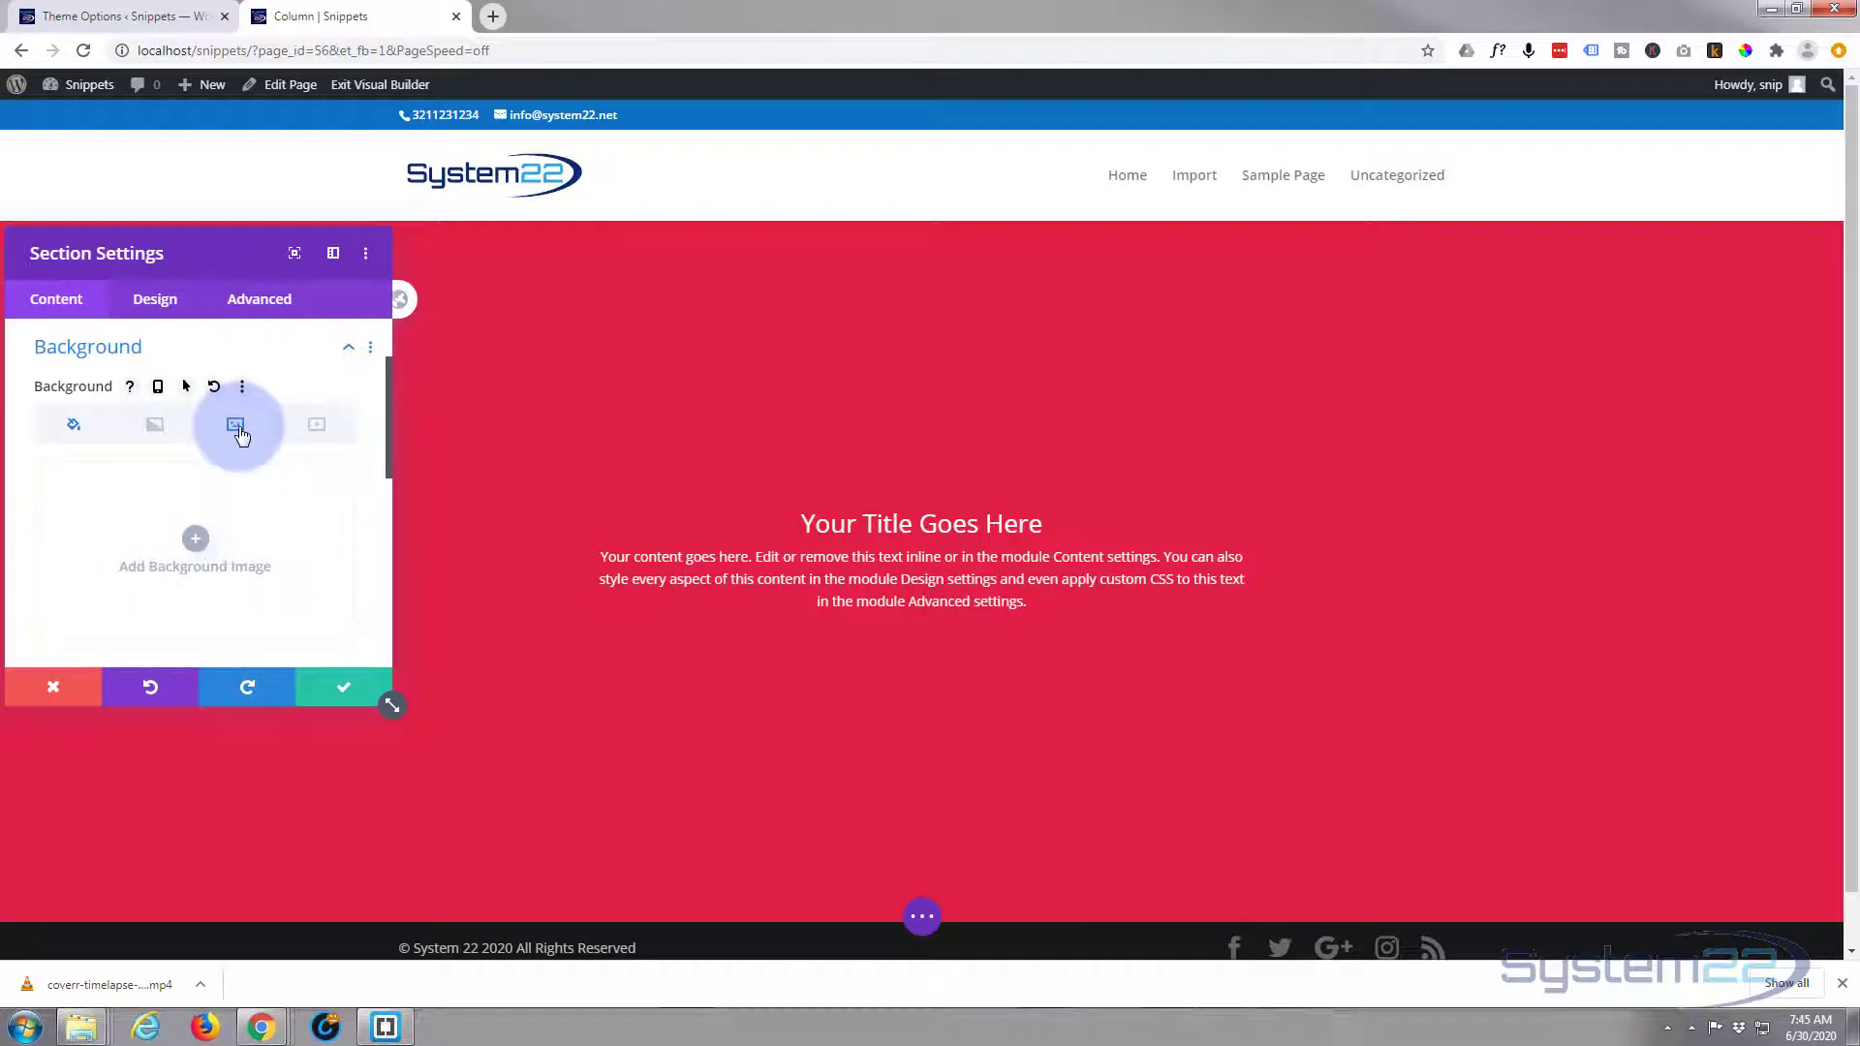
pyautogui.click(197, 541)
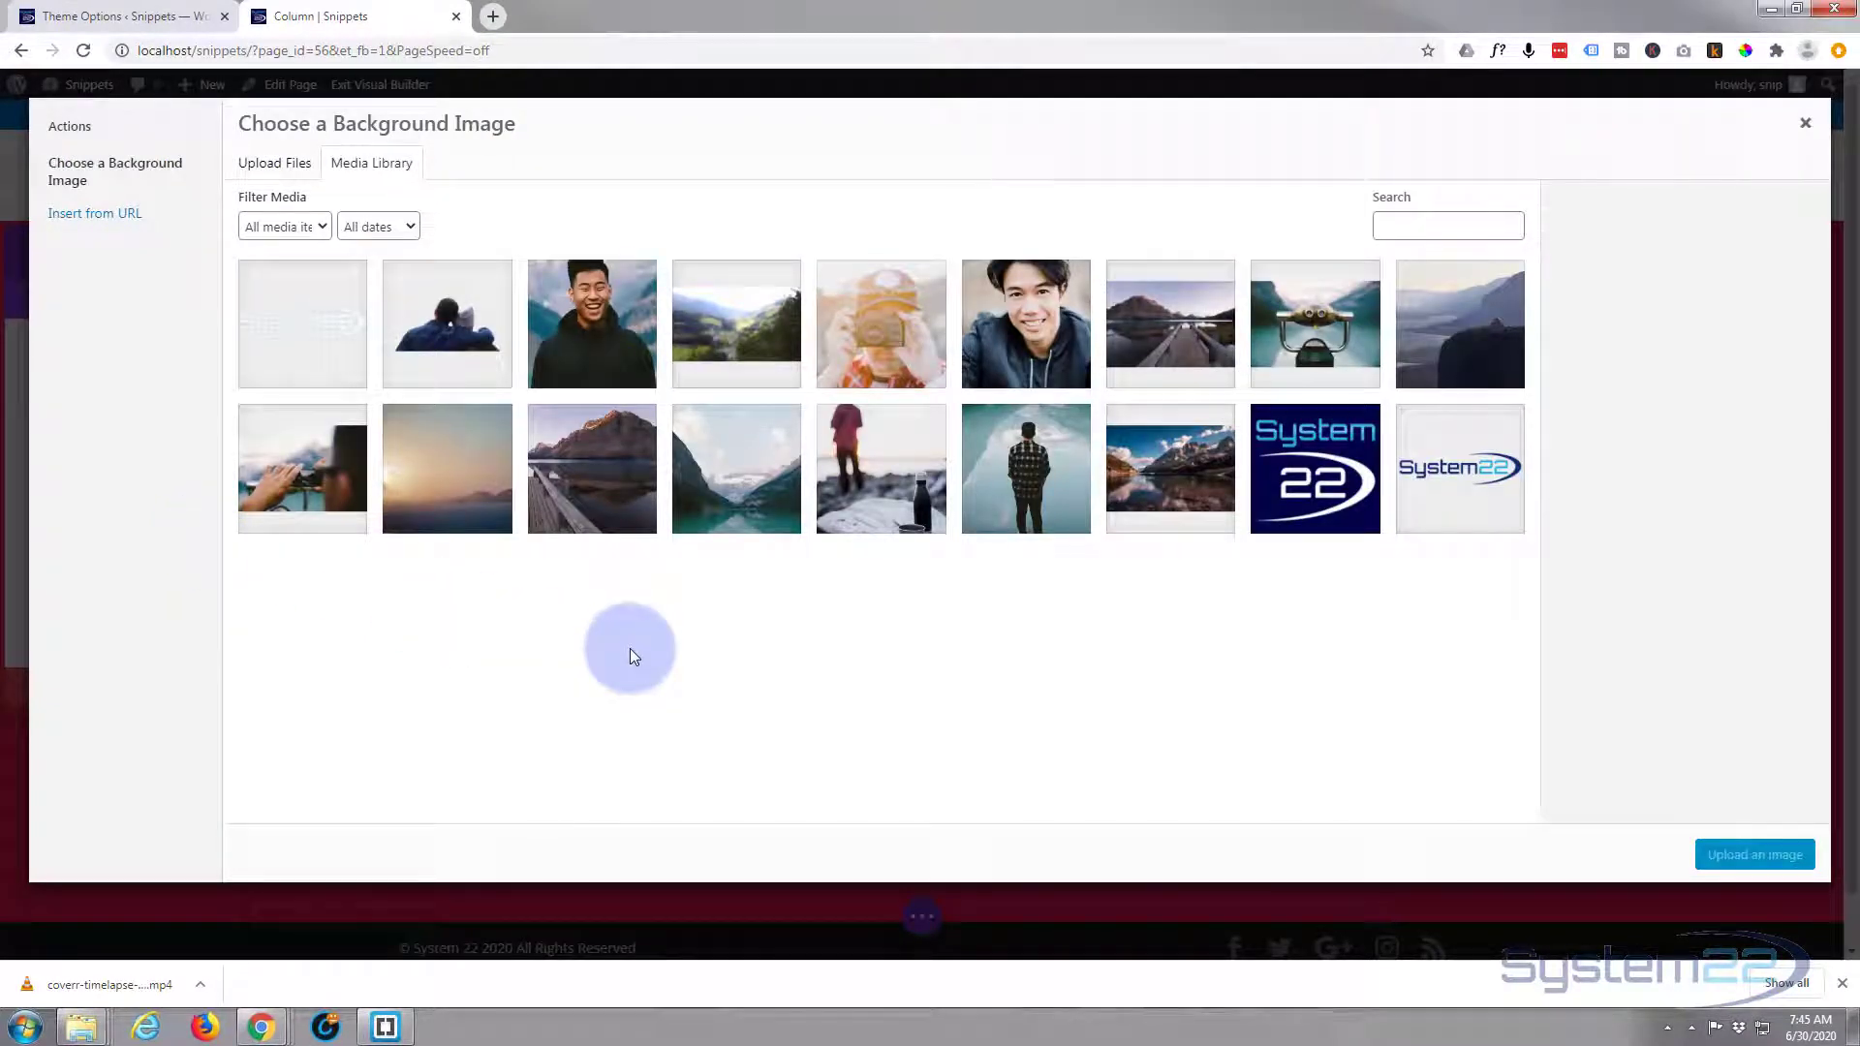
pyautogui.click(736, 329)
pyautogui.click(1776, 764)
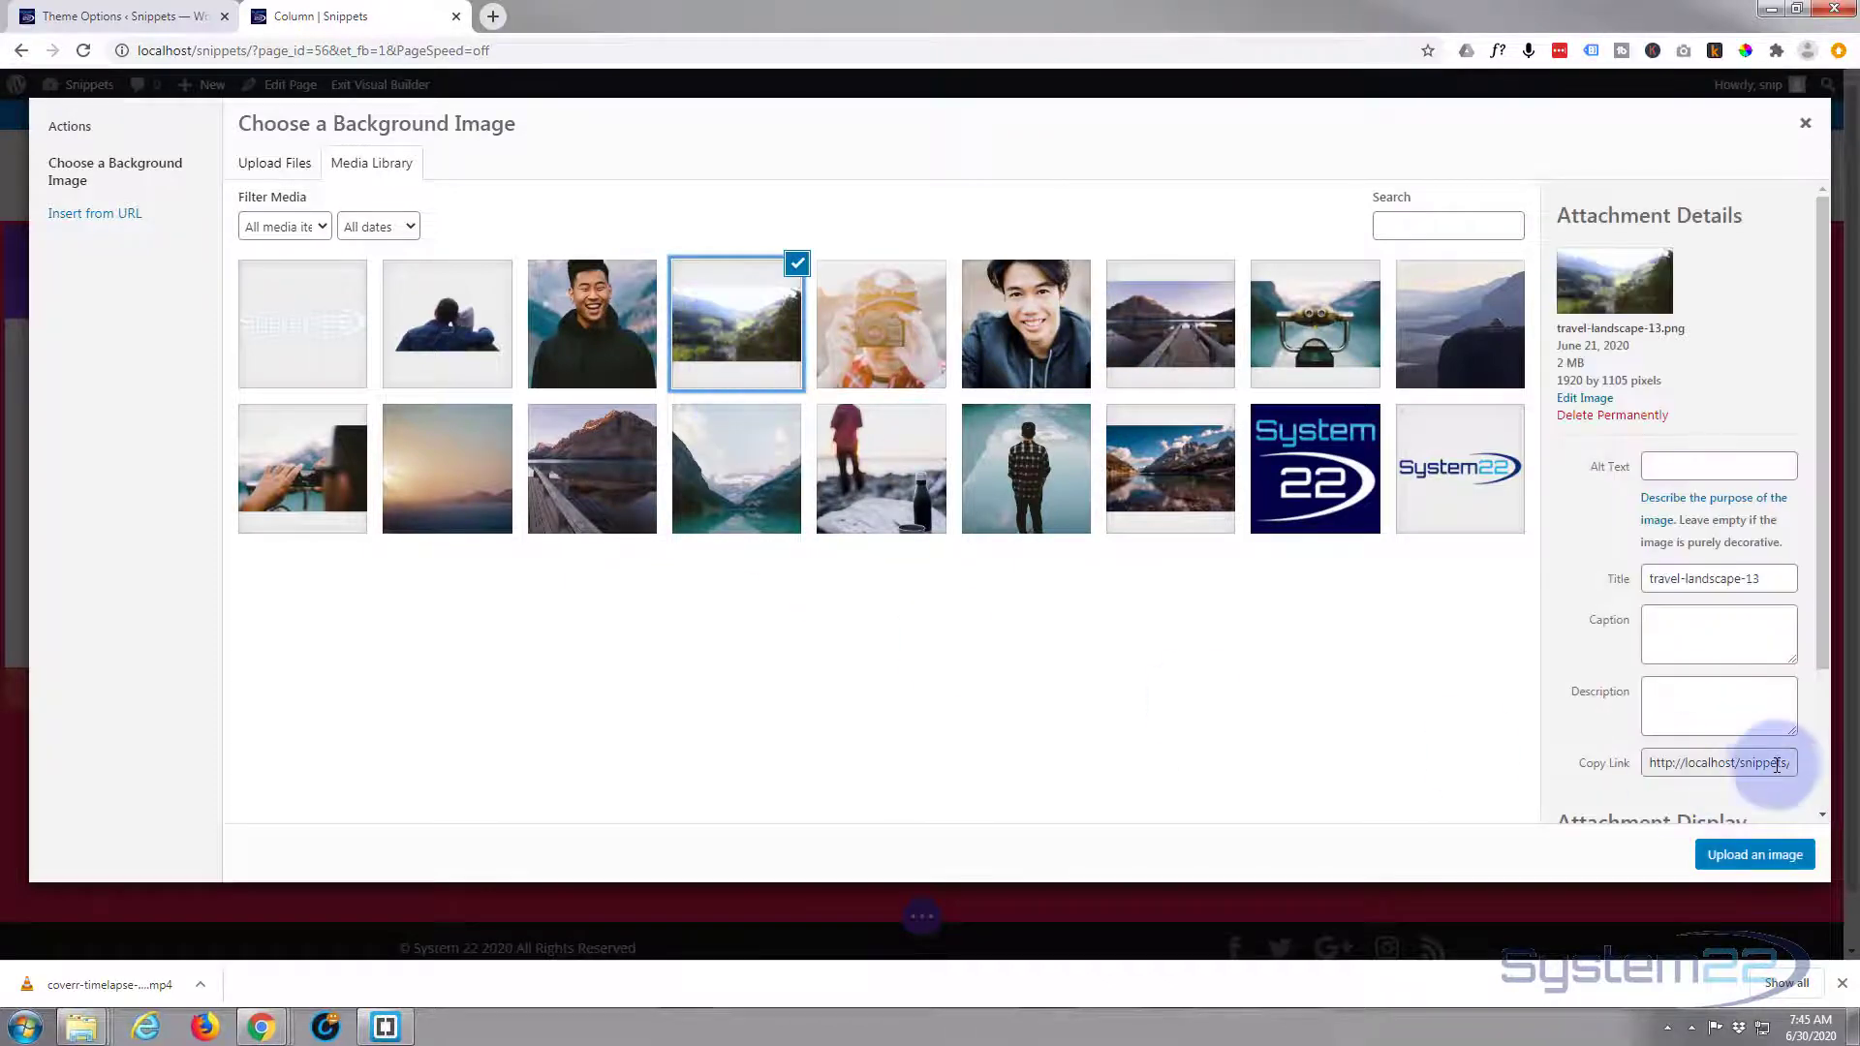
pyautogui.click(1748, 853)
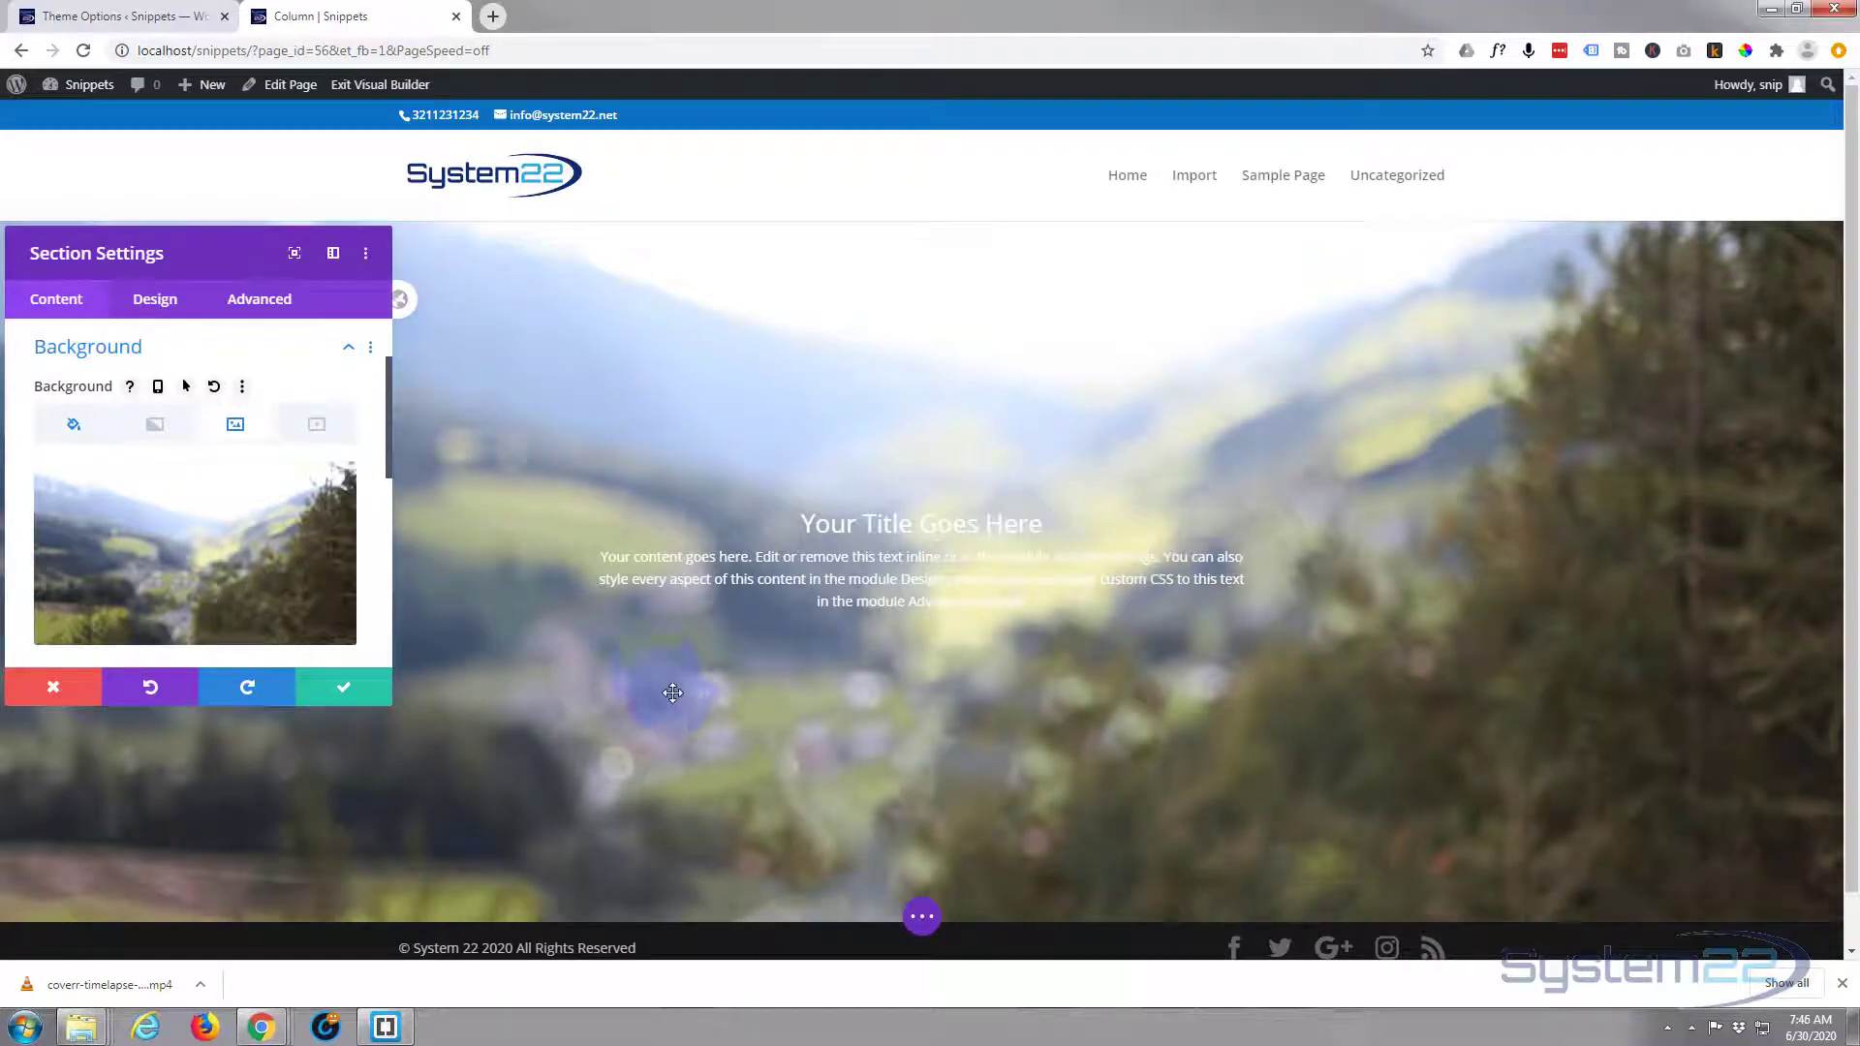
# Try the parallax effect on the background image with the CSS method and switch the effect off again.
pyautogui.scroll(-2, 296, 499)
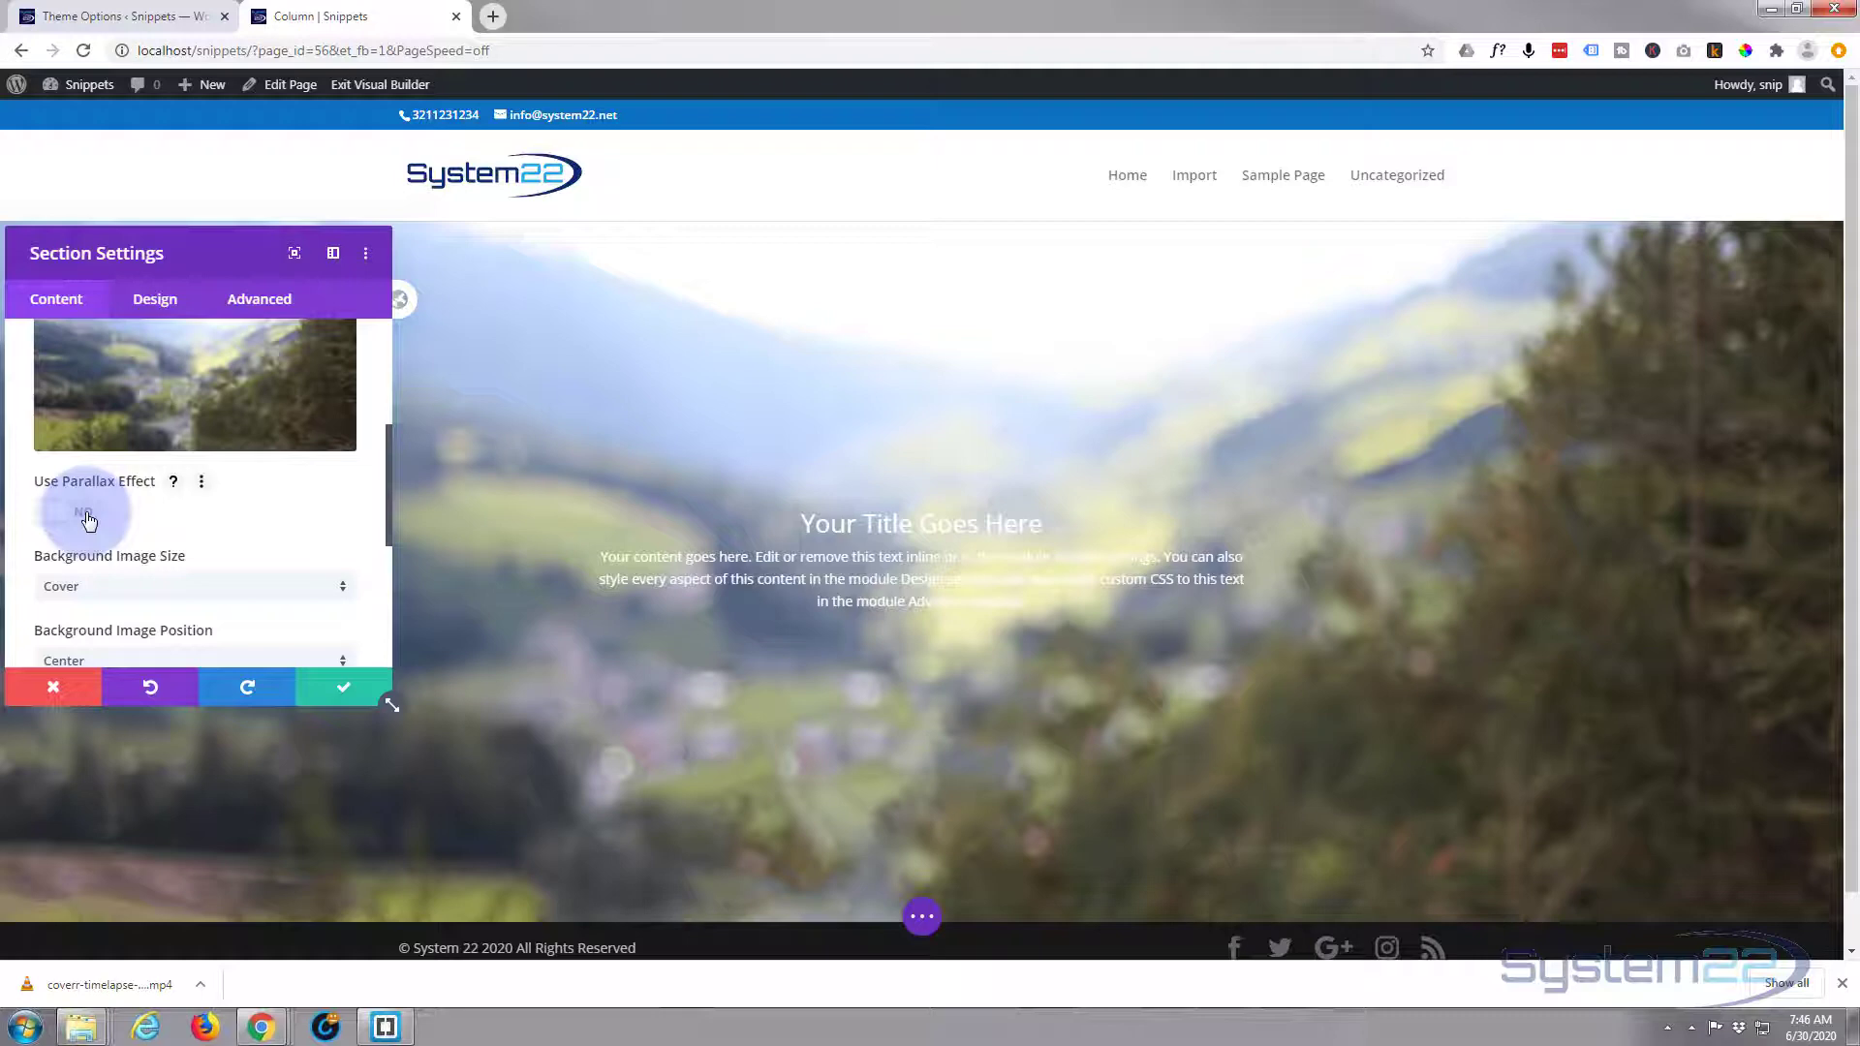
pyautogui.click(88, 519)
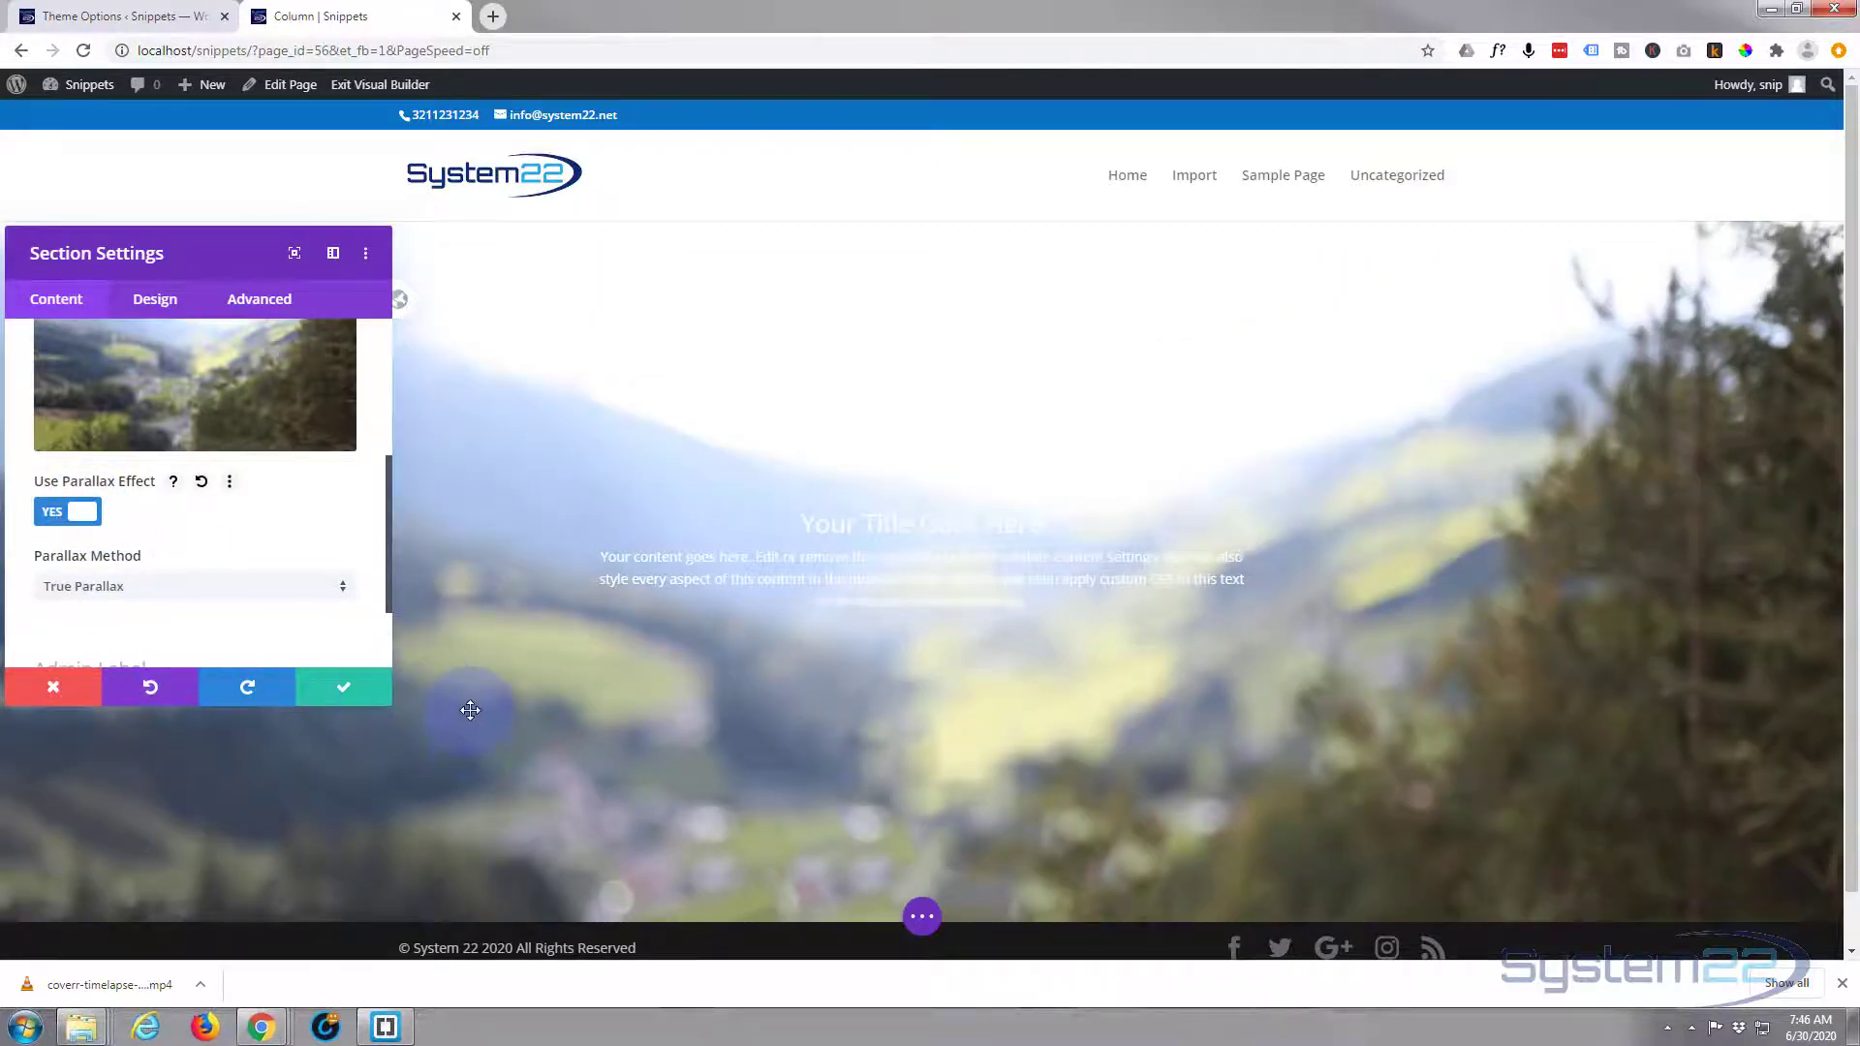
pyautogui.scroll(-1, 470, 710)
pyautogui.click(253, 585)
pyautogui.click(145, 638)
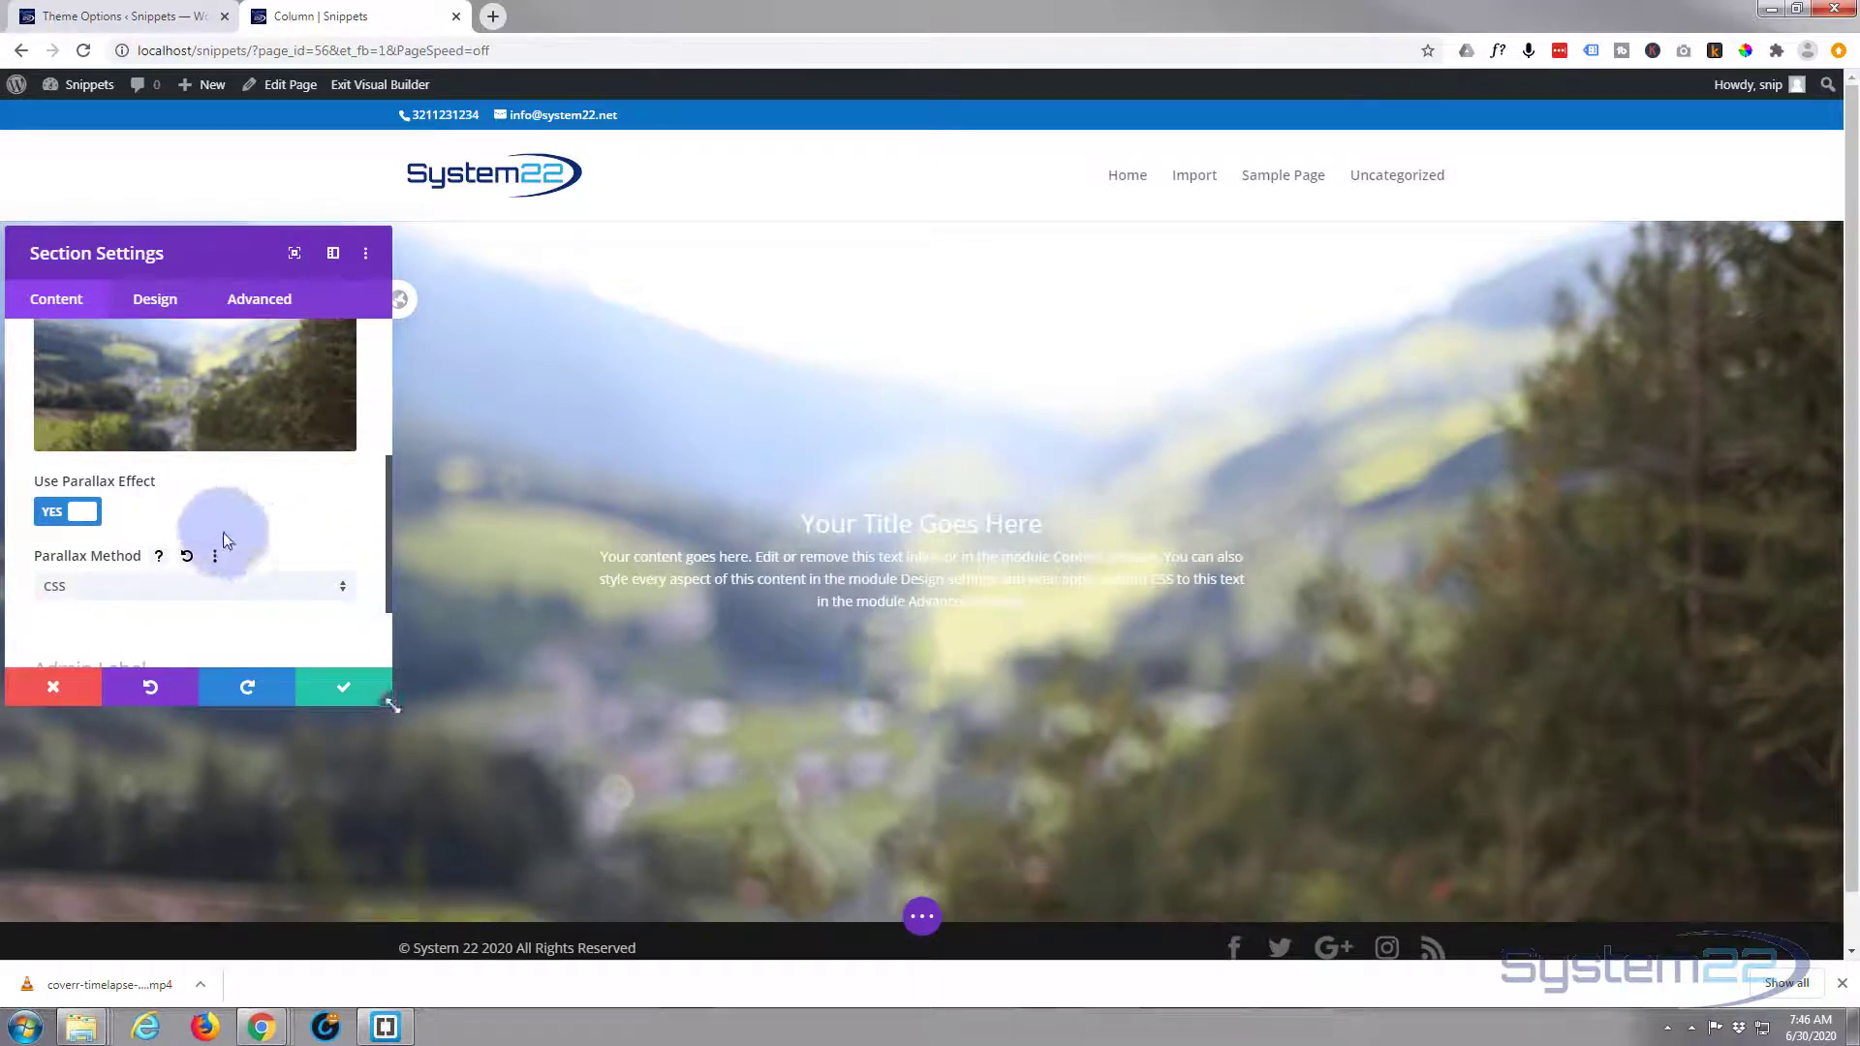
pyautogui.click(56, 510)
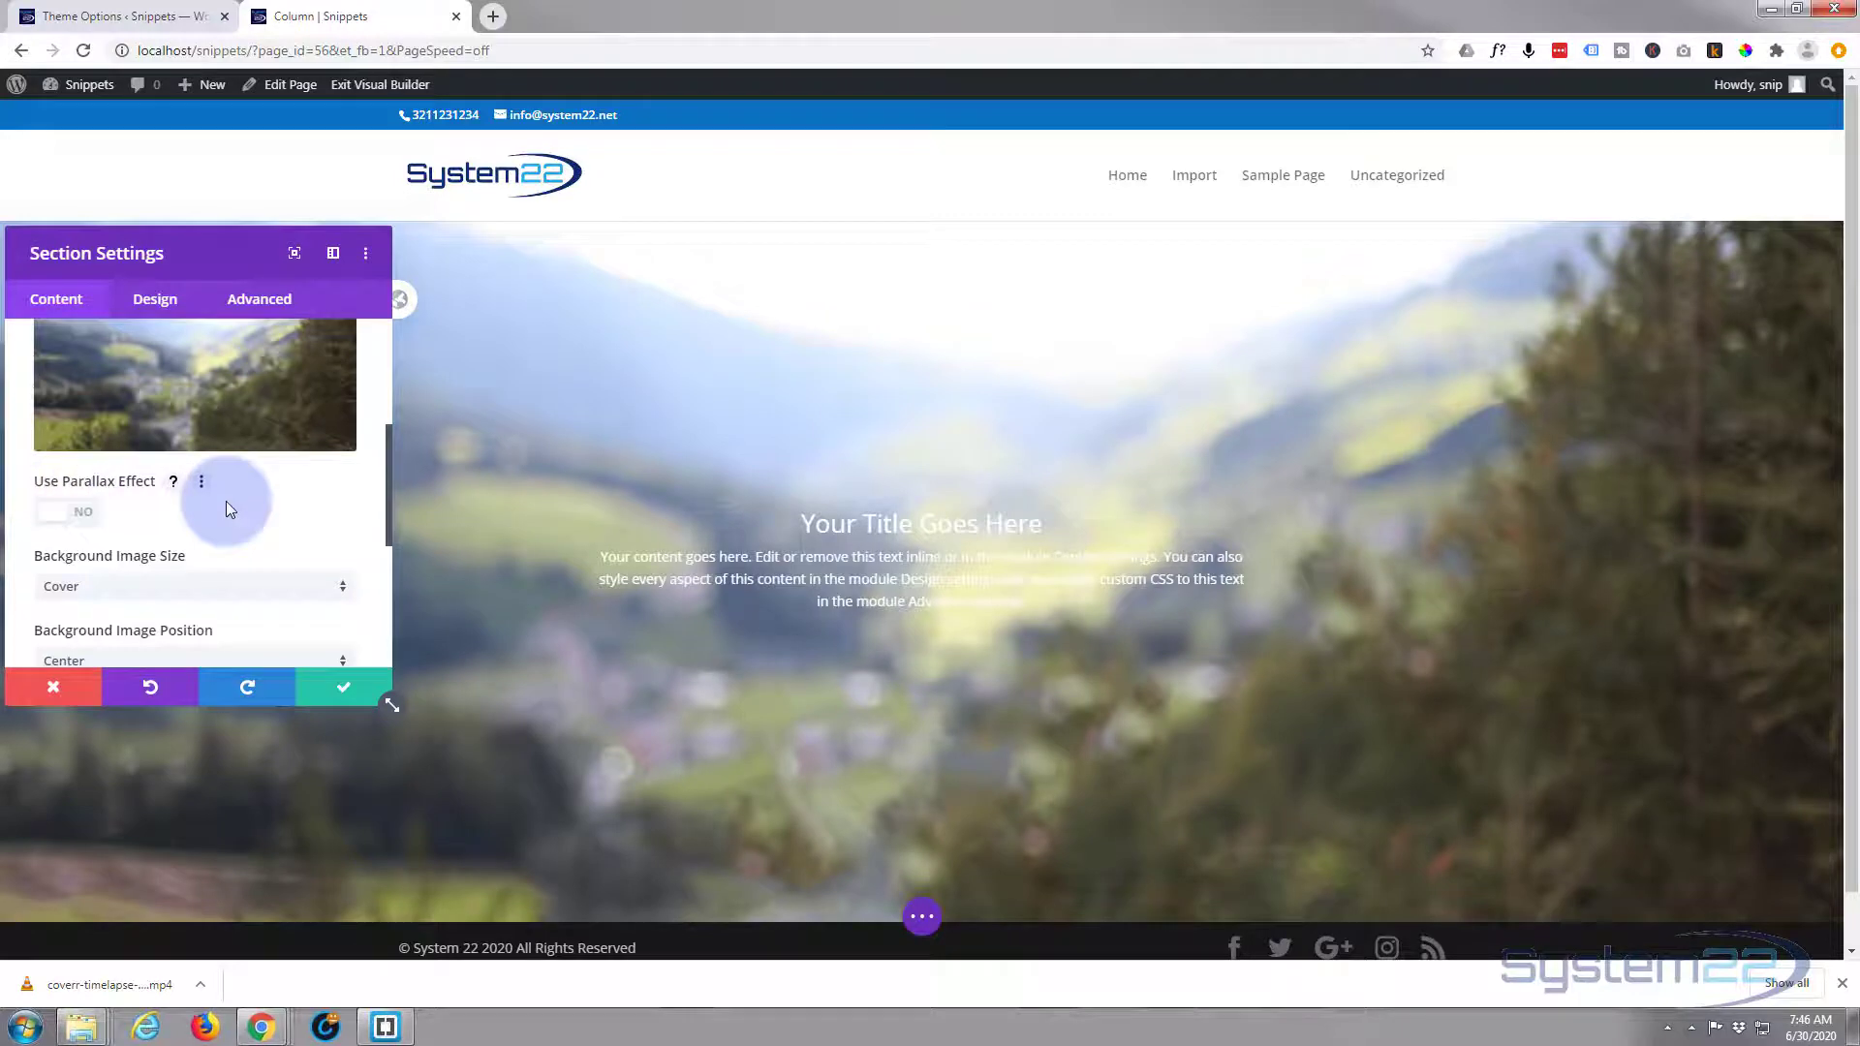
# Try the Multiply and Screen blend modes on the section's background image.
pyautogui.scroll(-2, 257, 525)
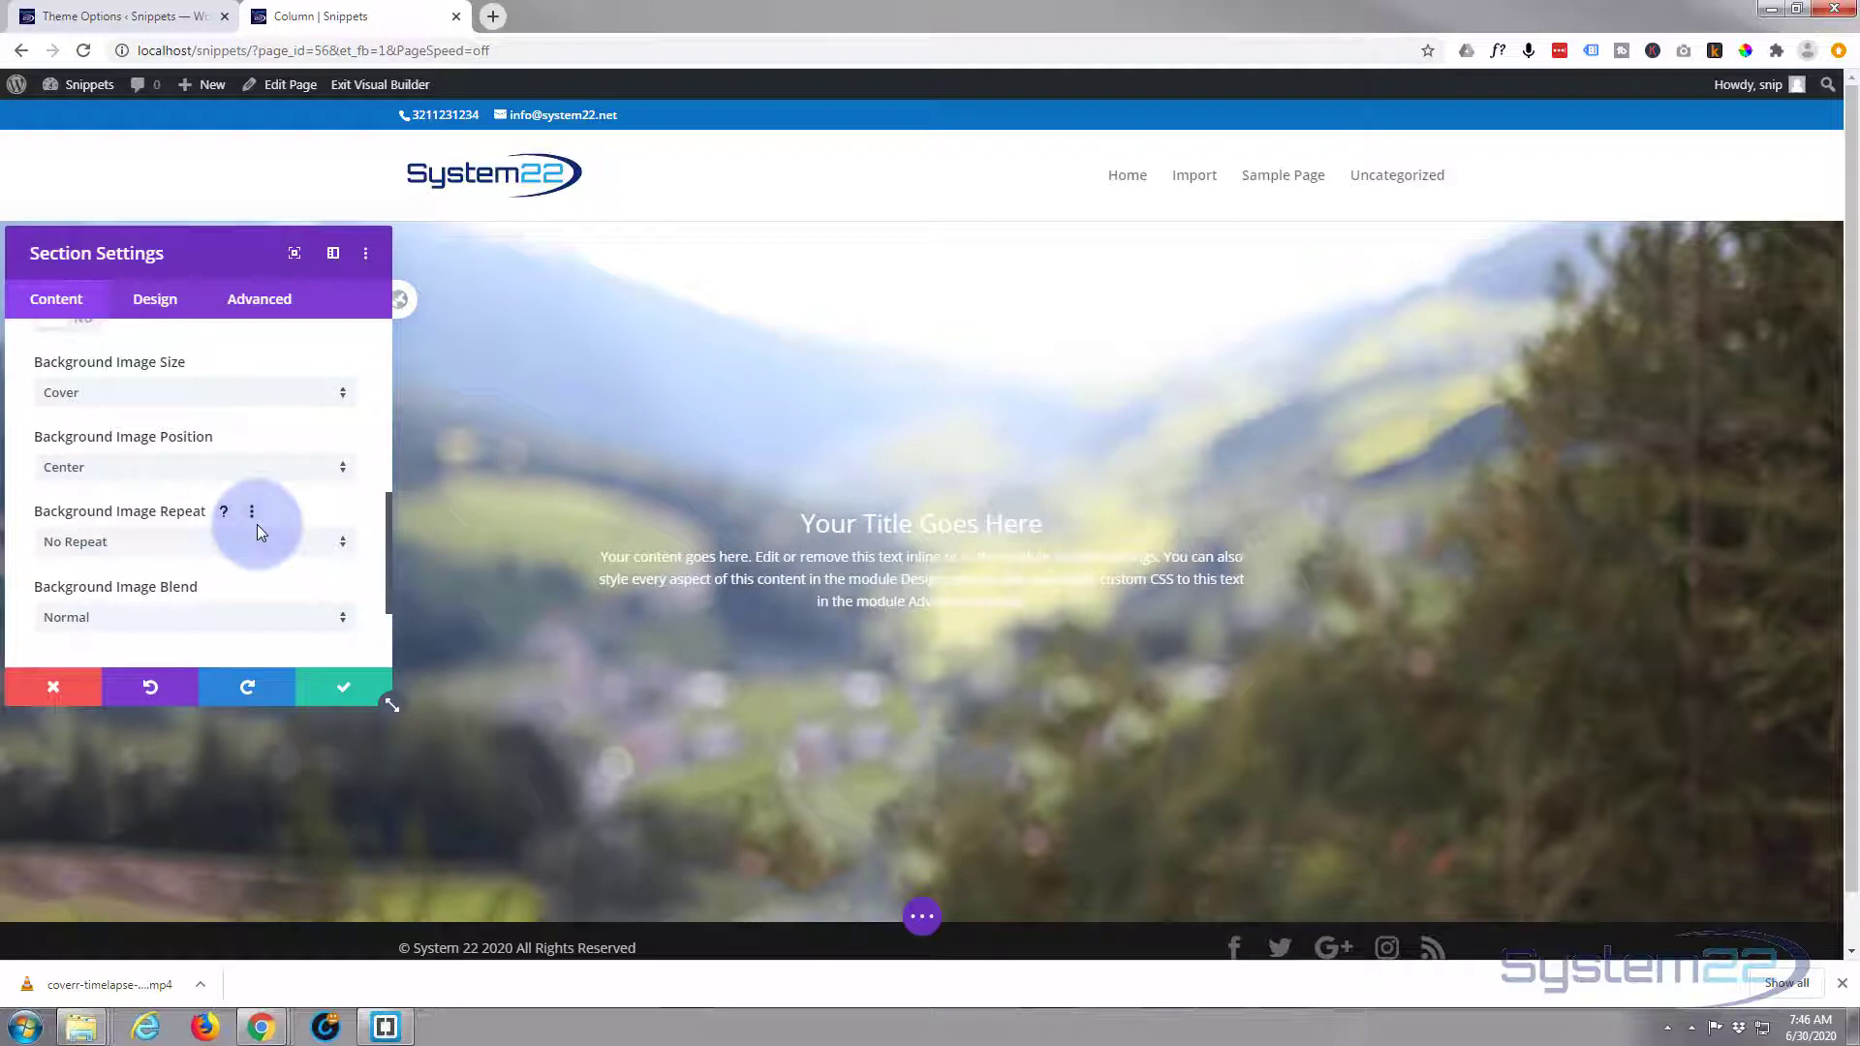
pyautogui.scroll(-1, 258, 524)
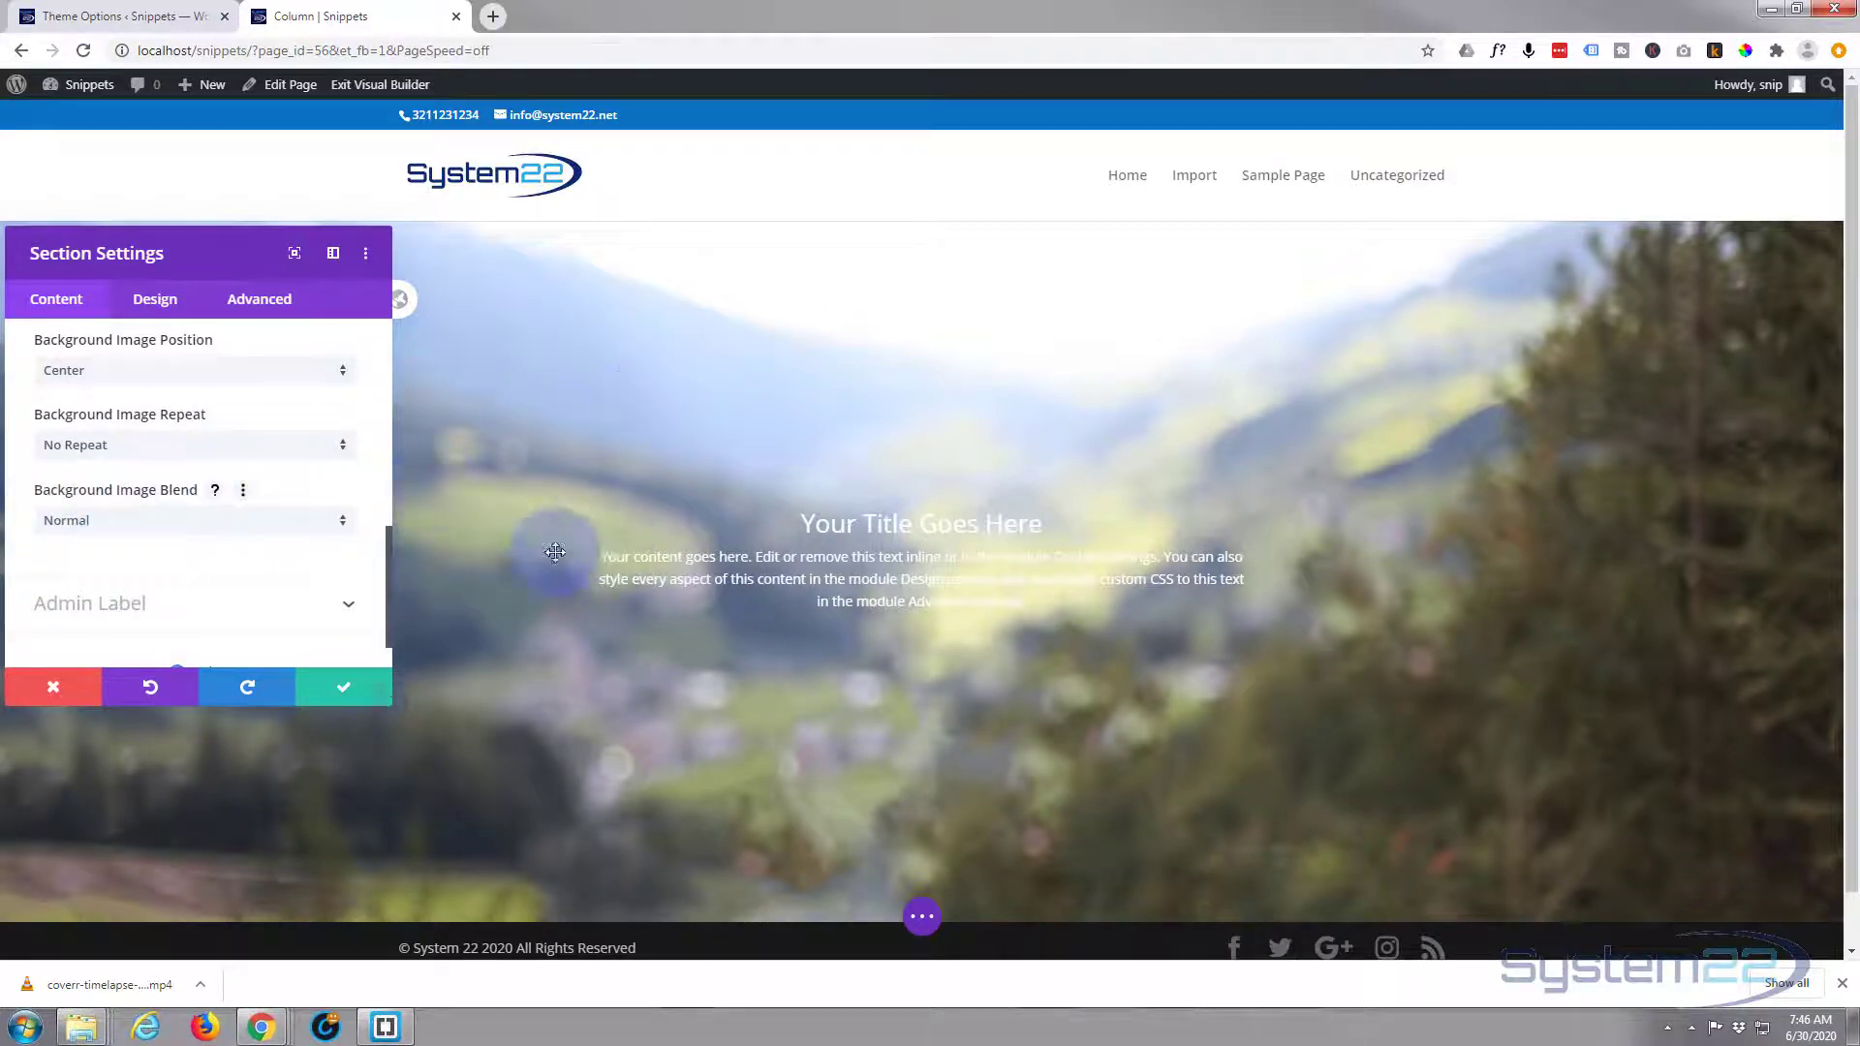
pyautogui.click(207, 523)
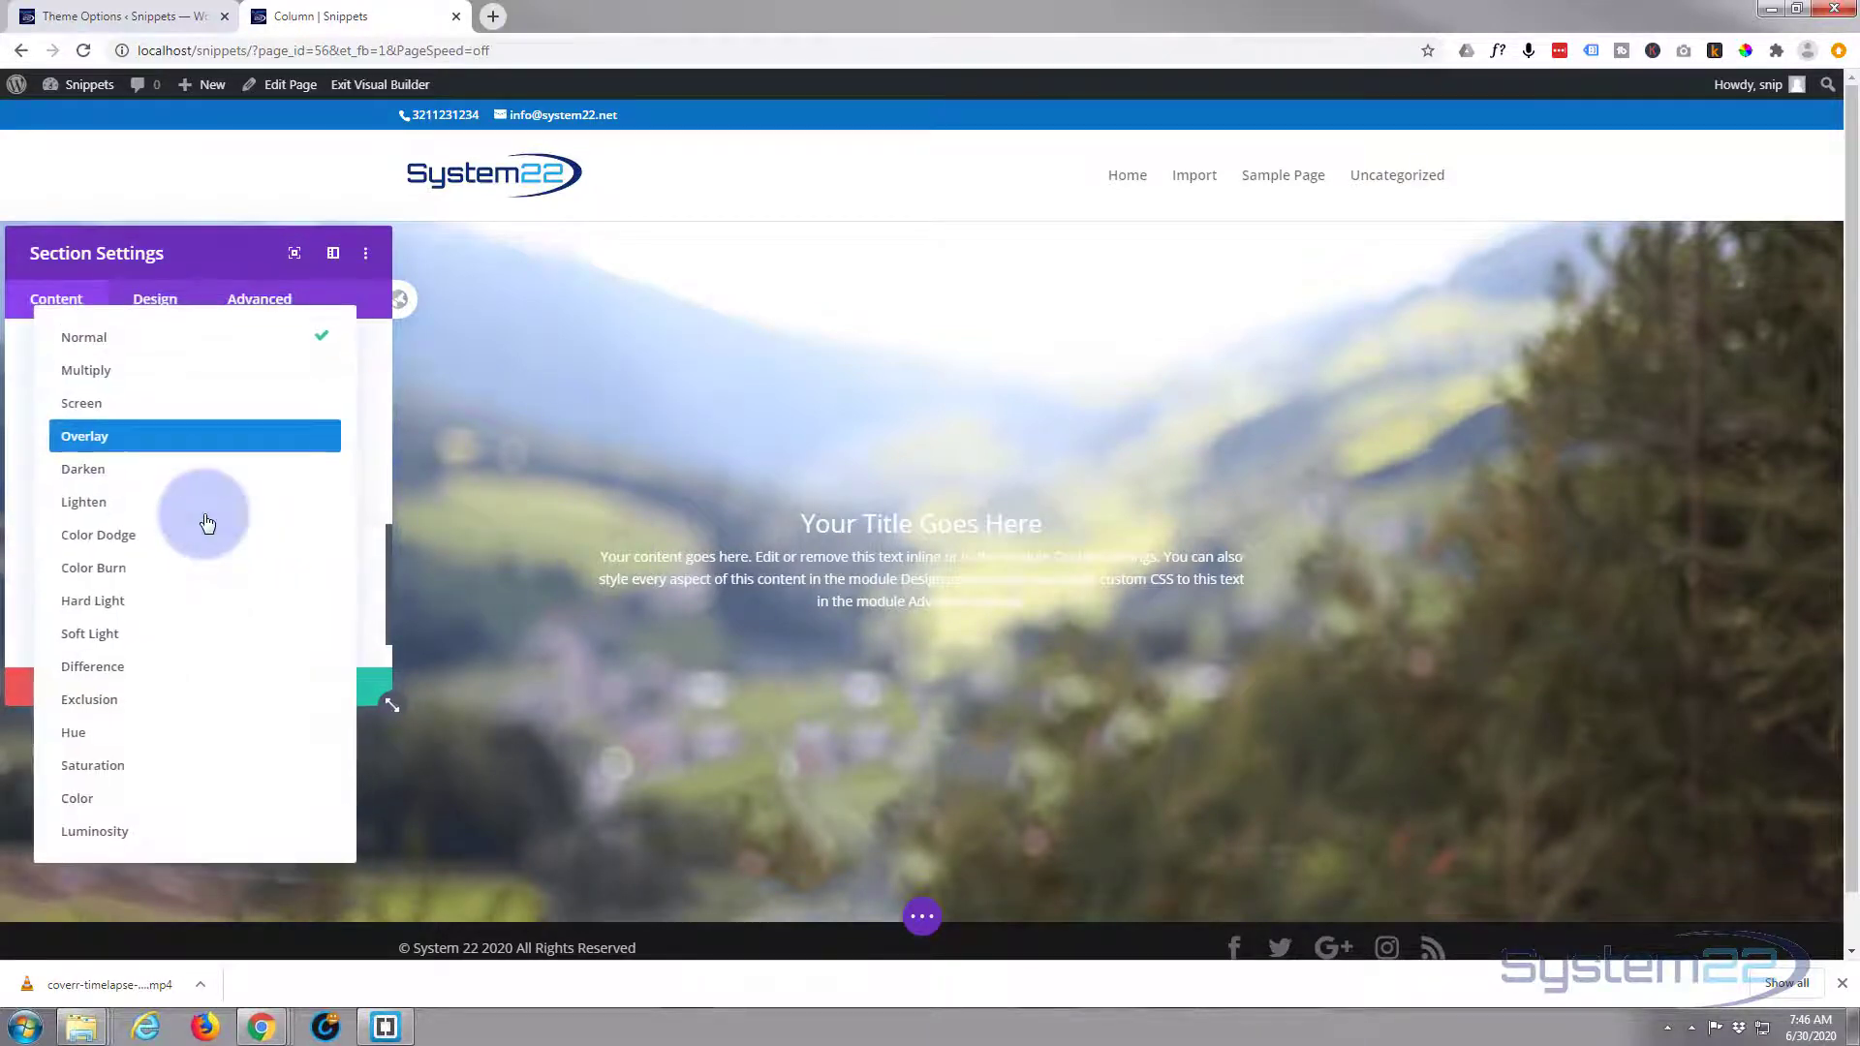
pyautogui.click(100, 371)
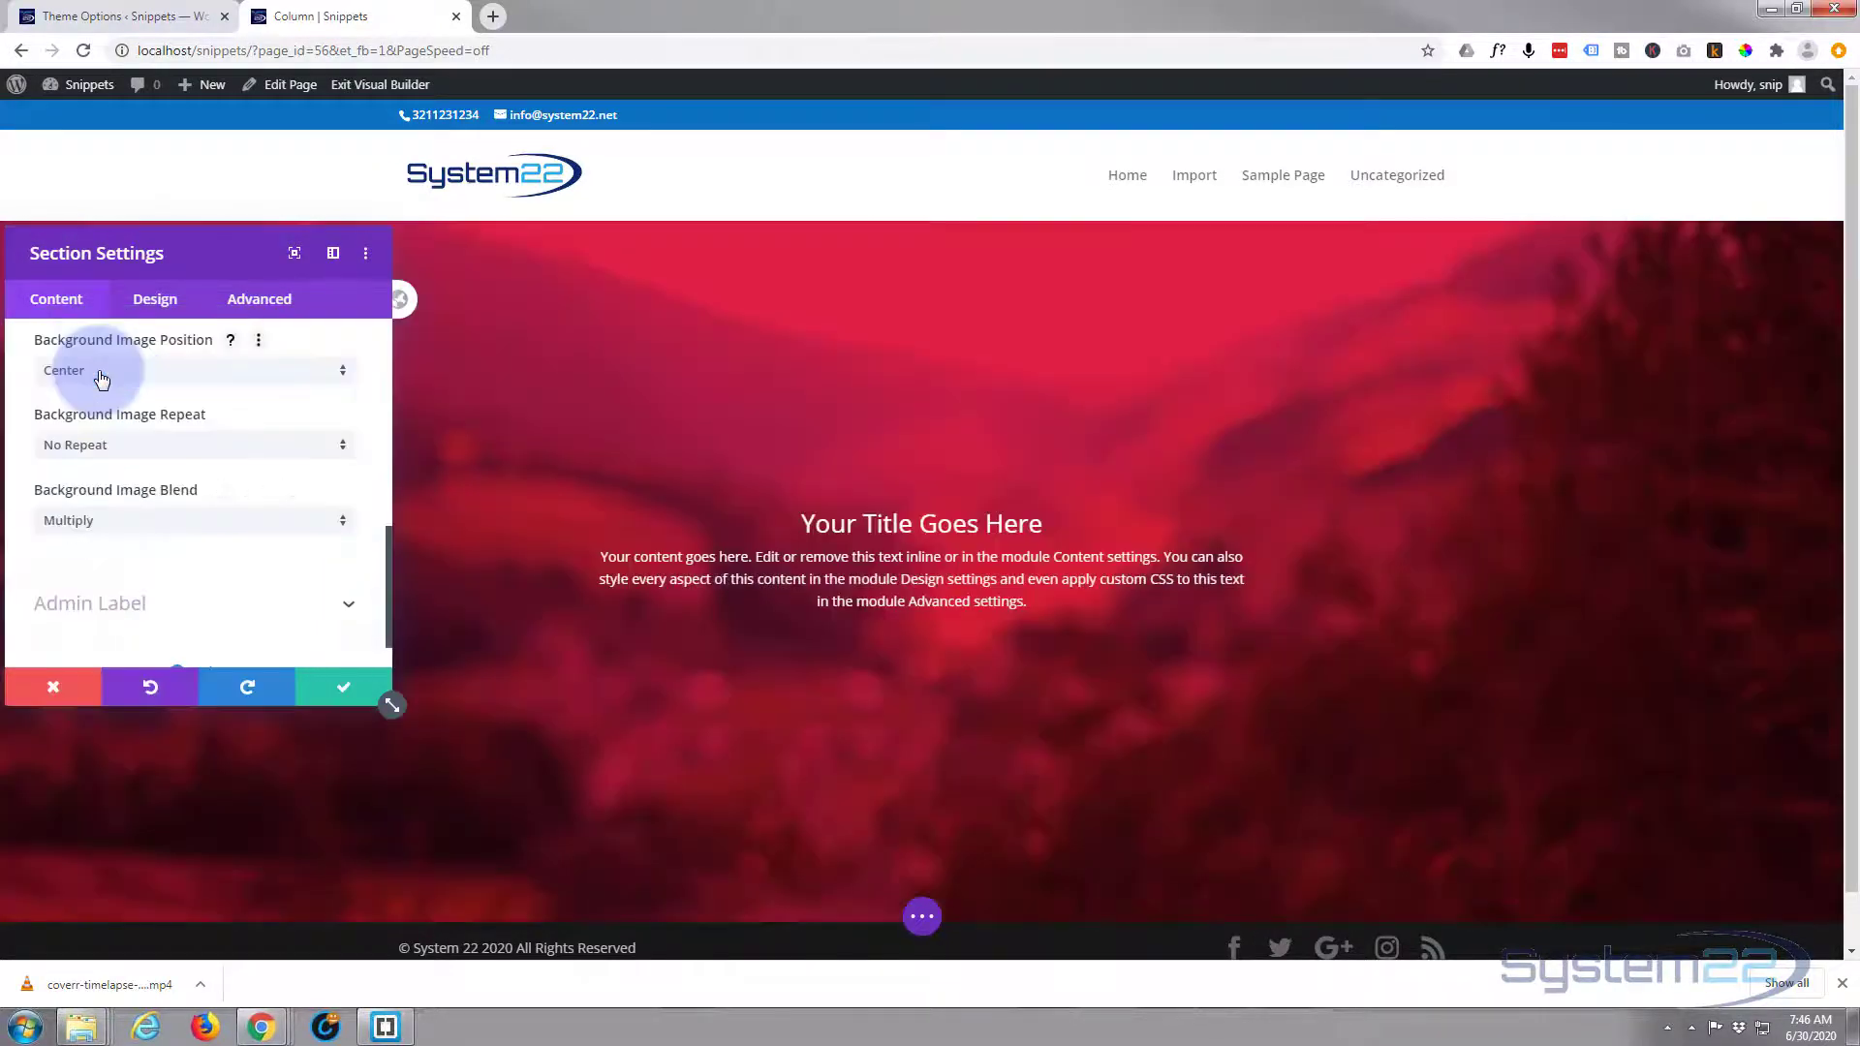
pyautogui.click(194, 520)
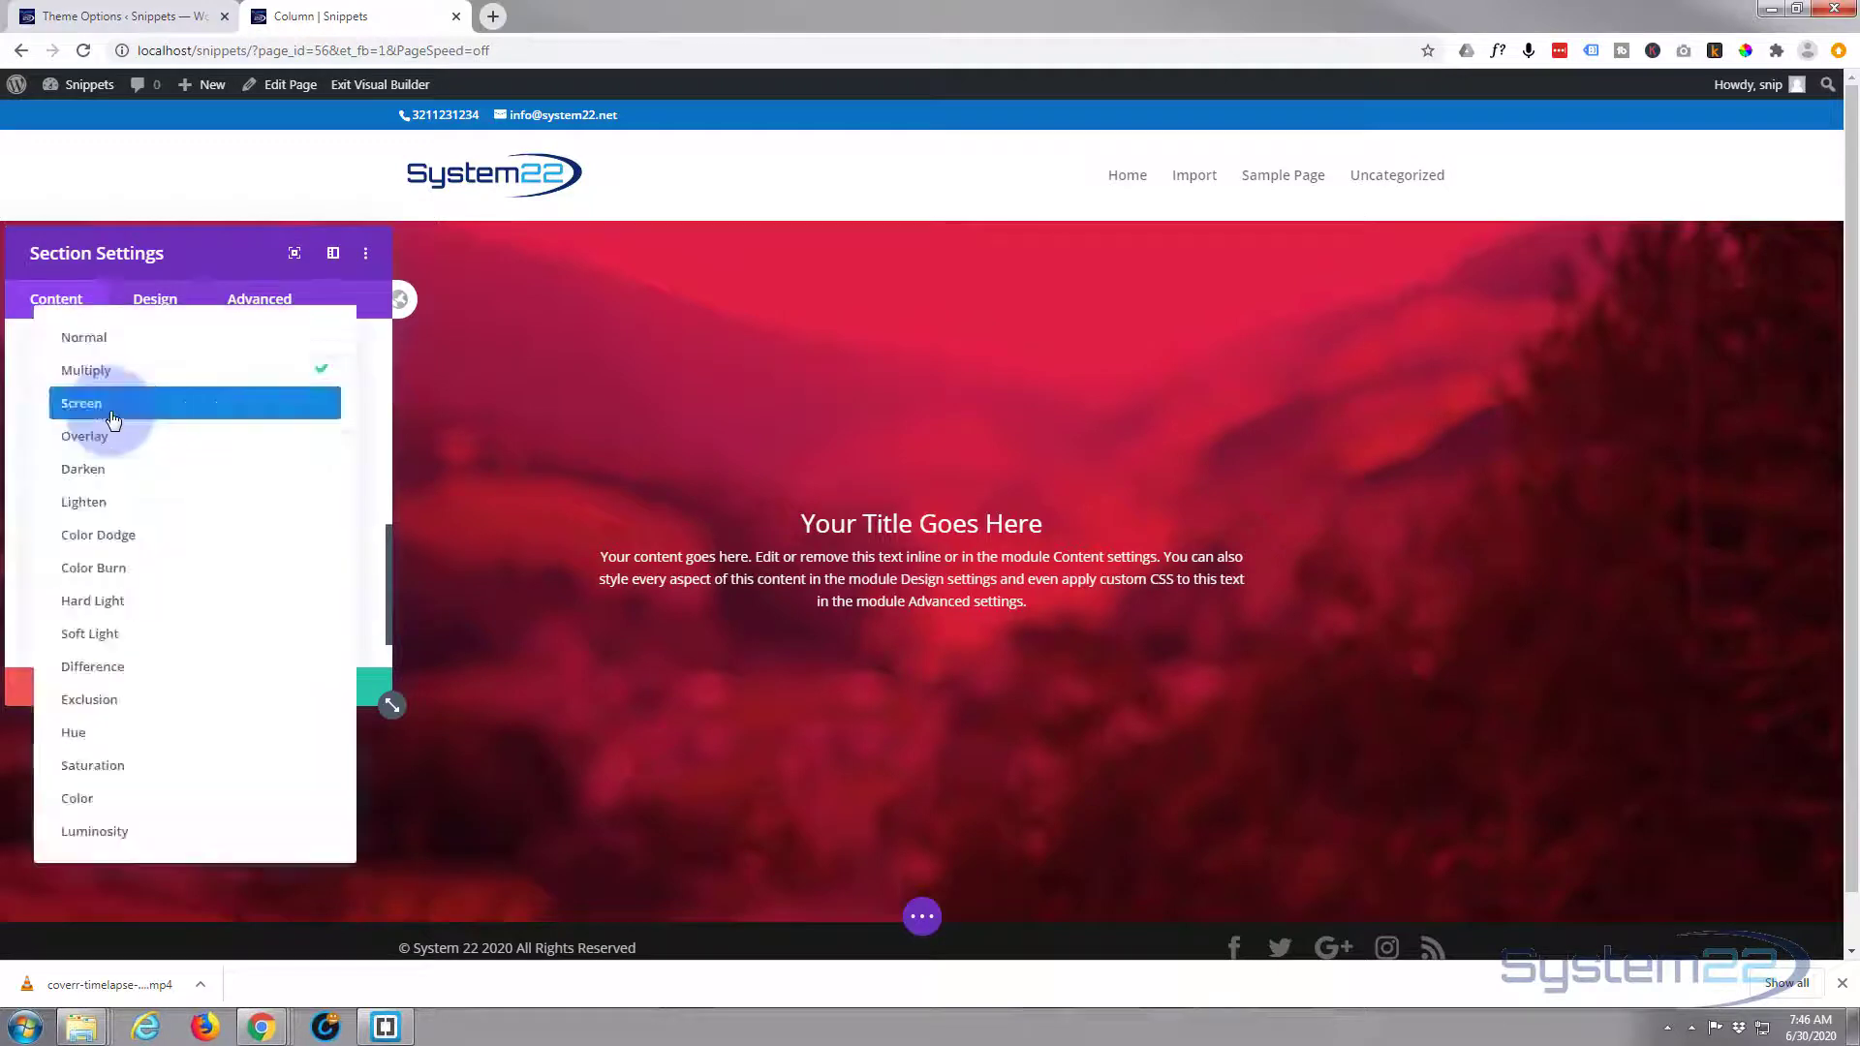
pyautogui.click(105, 401)
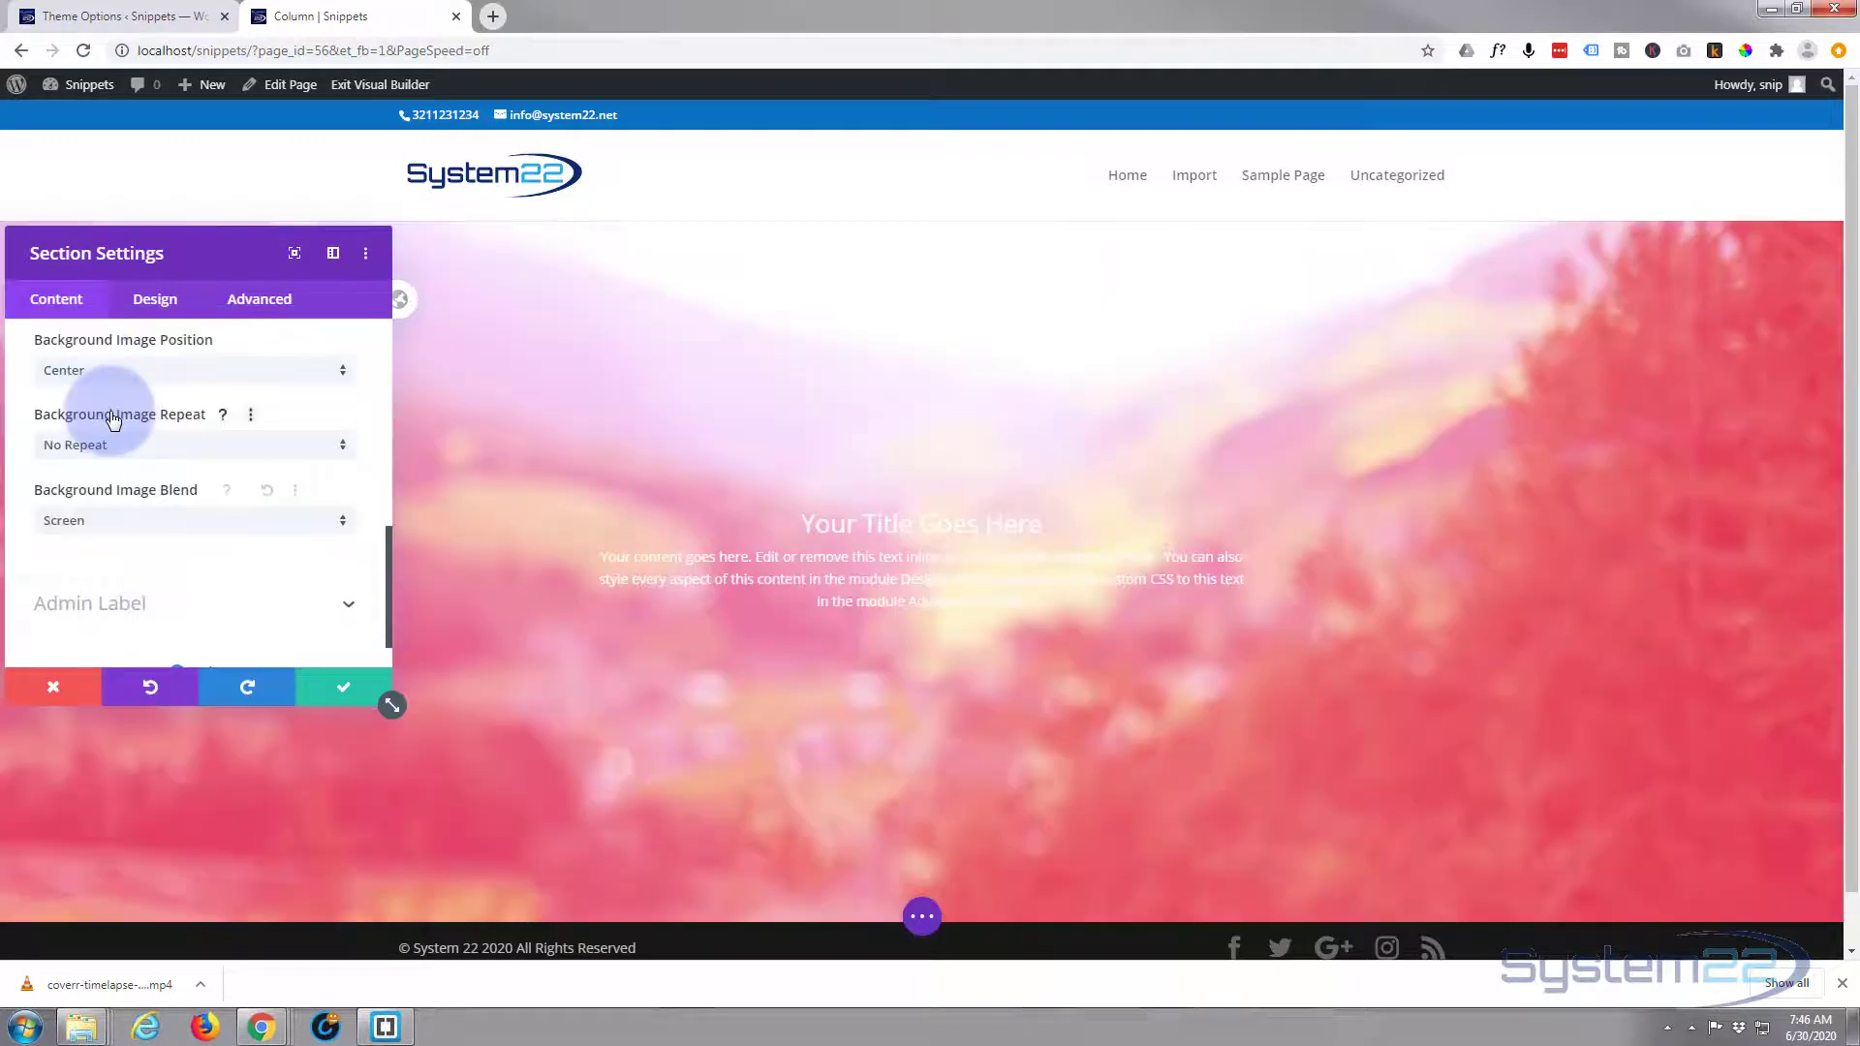
# Try the Difference, Exclusion and Luminosity blend modes on the section's background image.
pyautogui.click(175, 520)
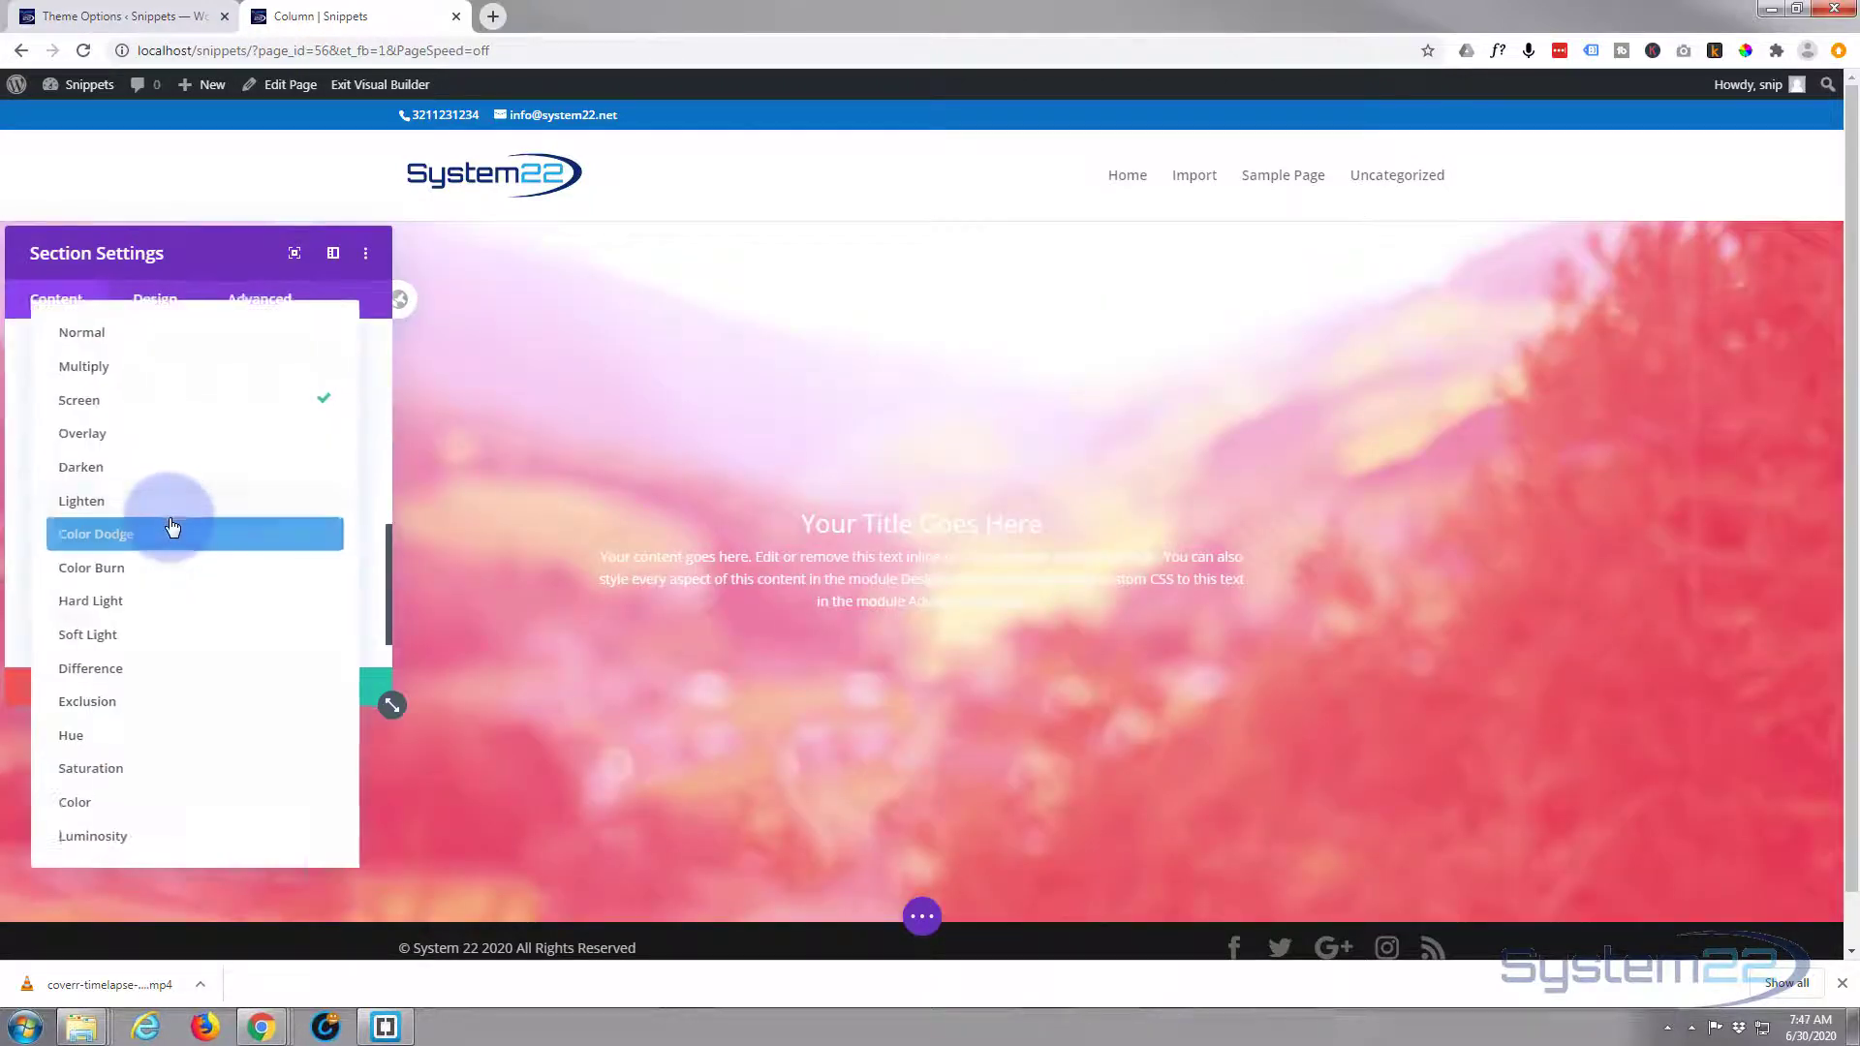
pyautogui.click(148, 668)
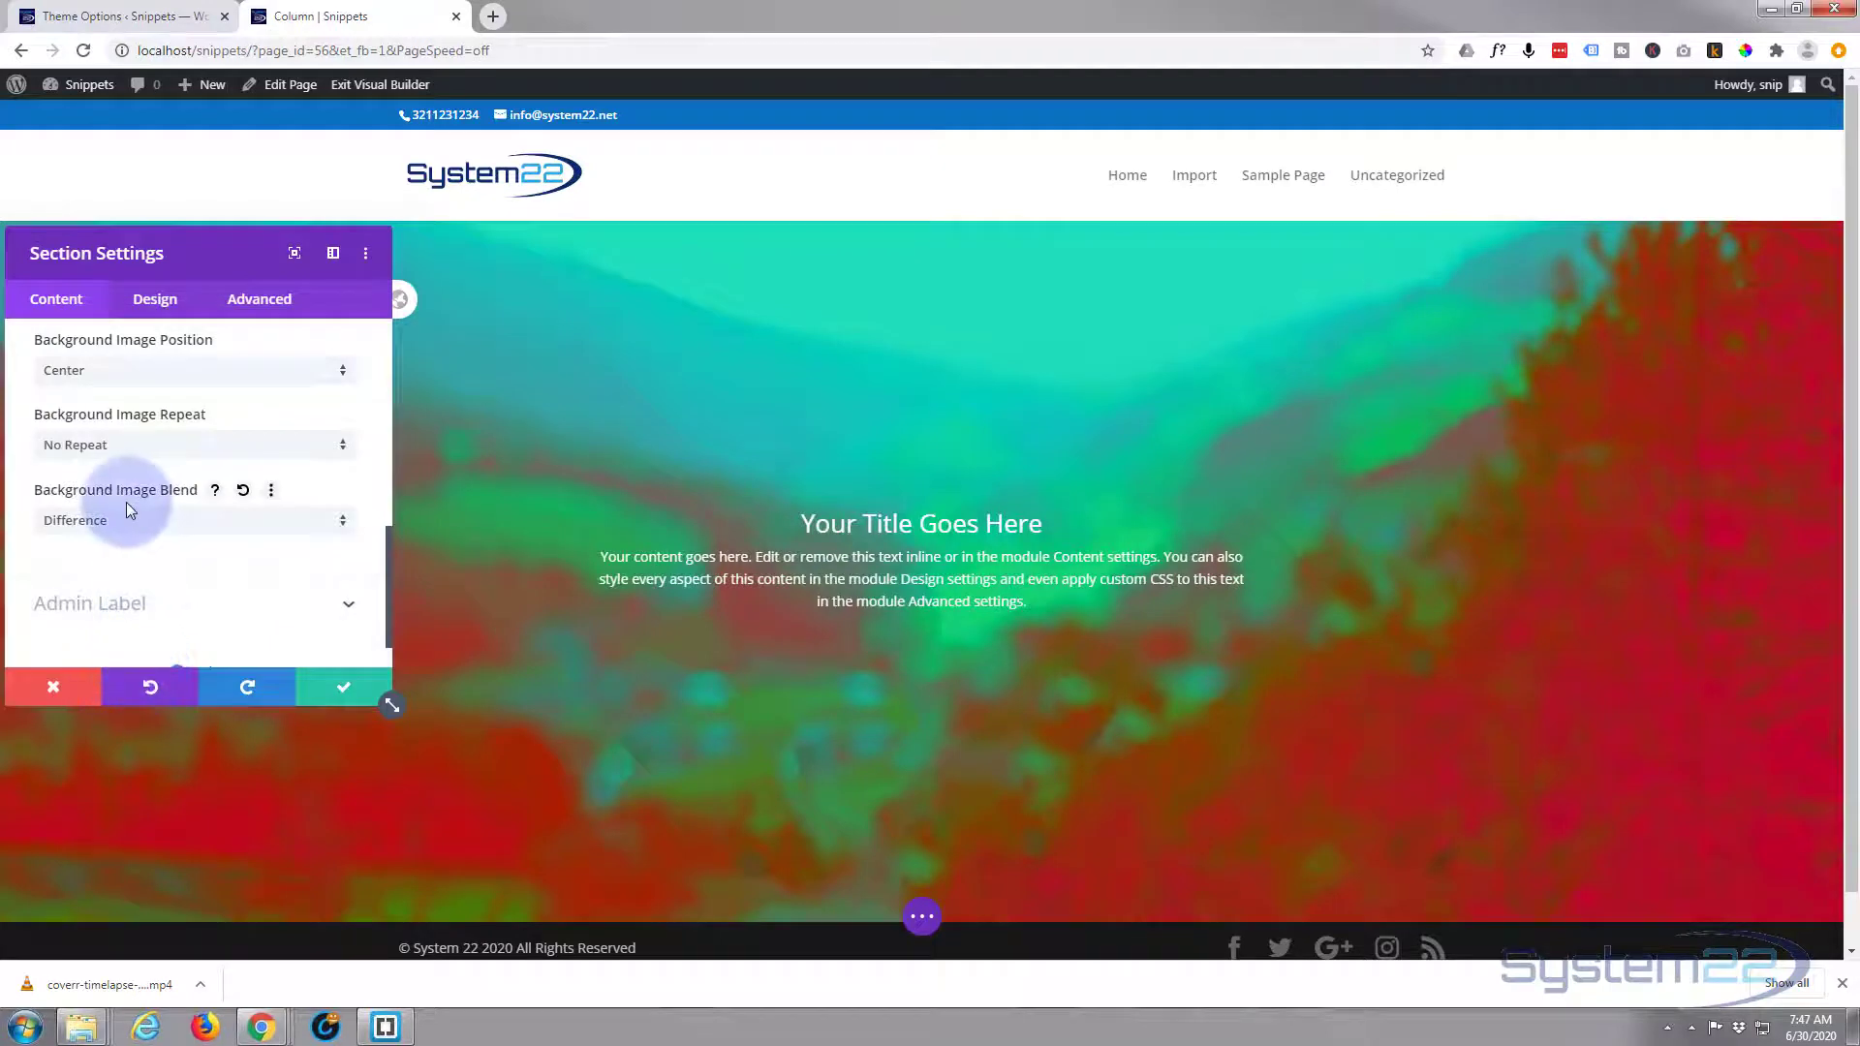
pyautogui.click(163, 524)
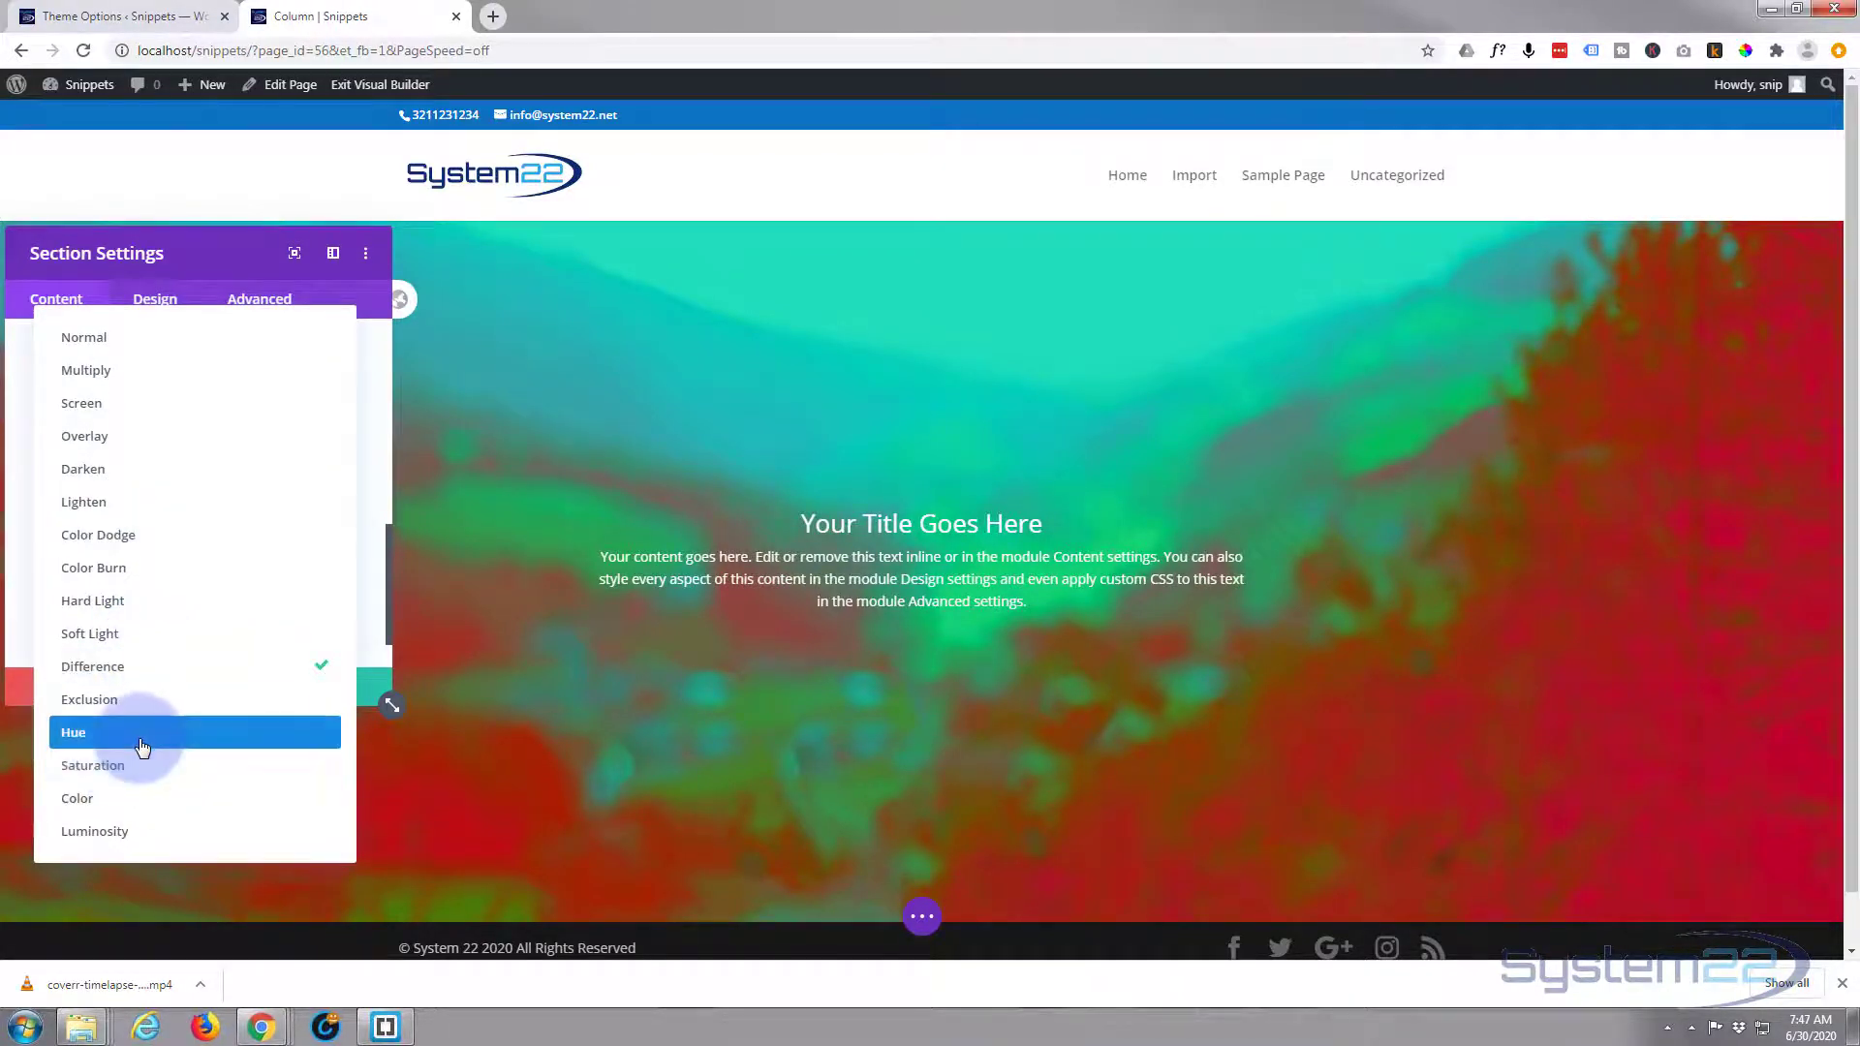
pyautogui.click(153, 699)
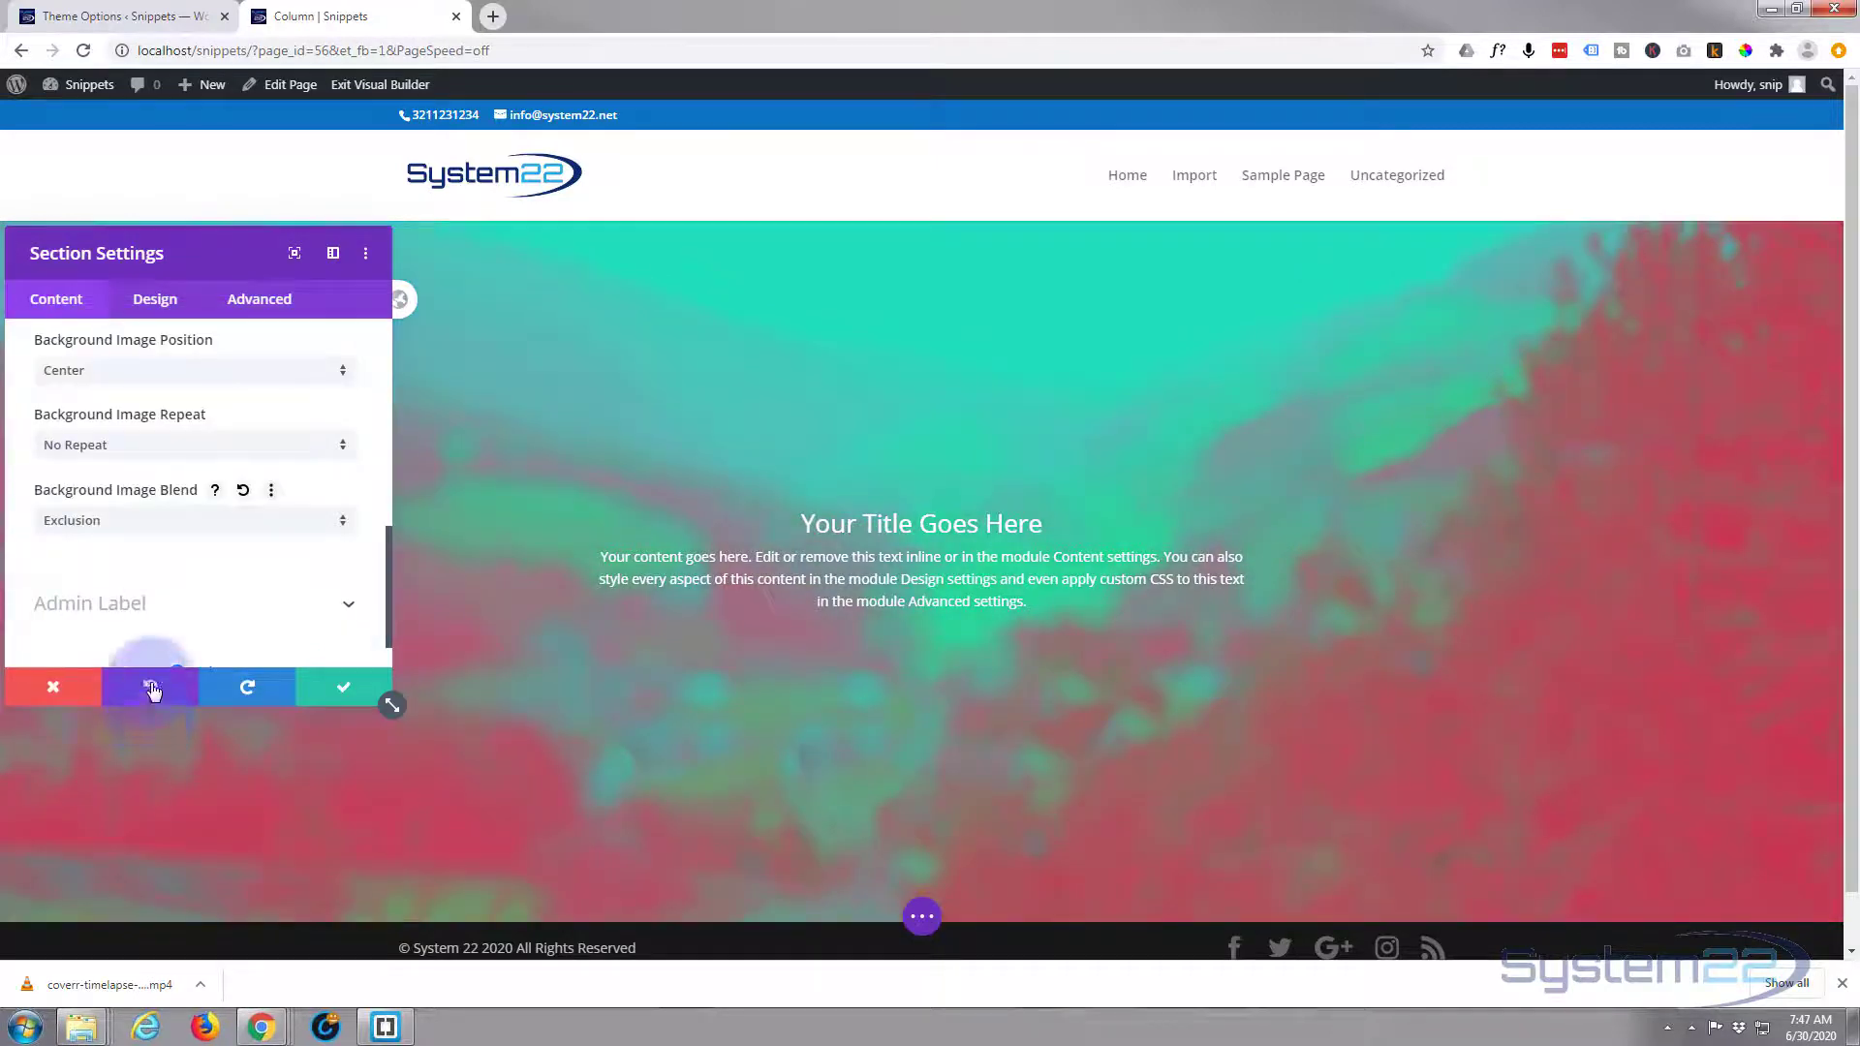
pyautogui.click(186, 523)
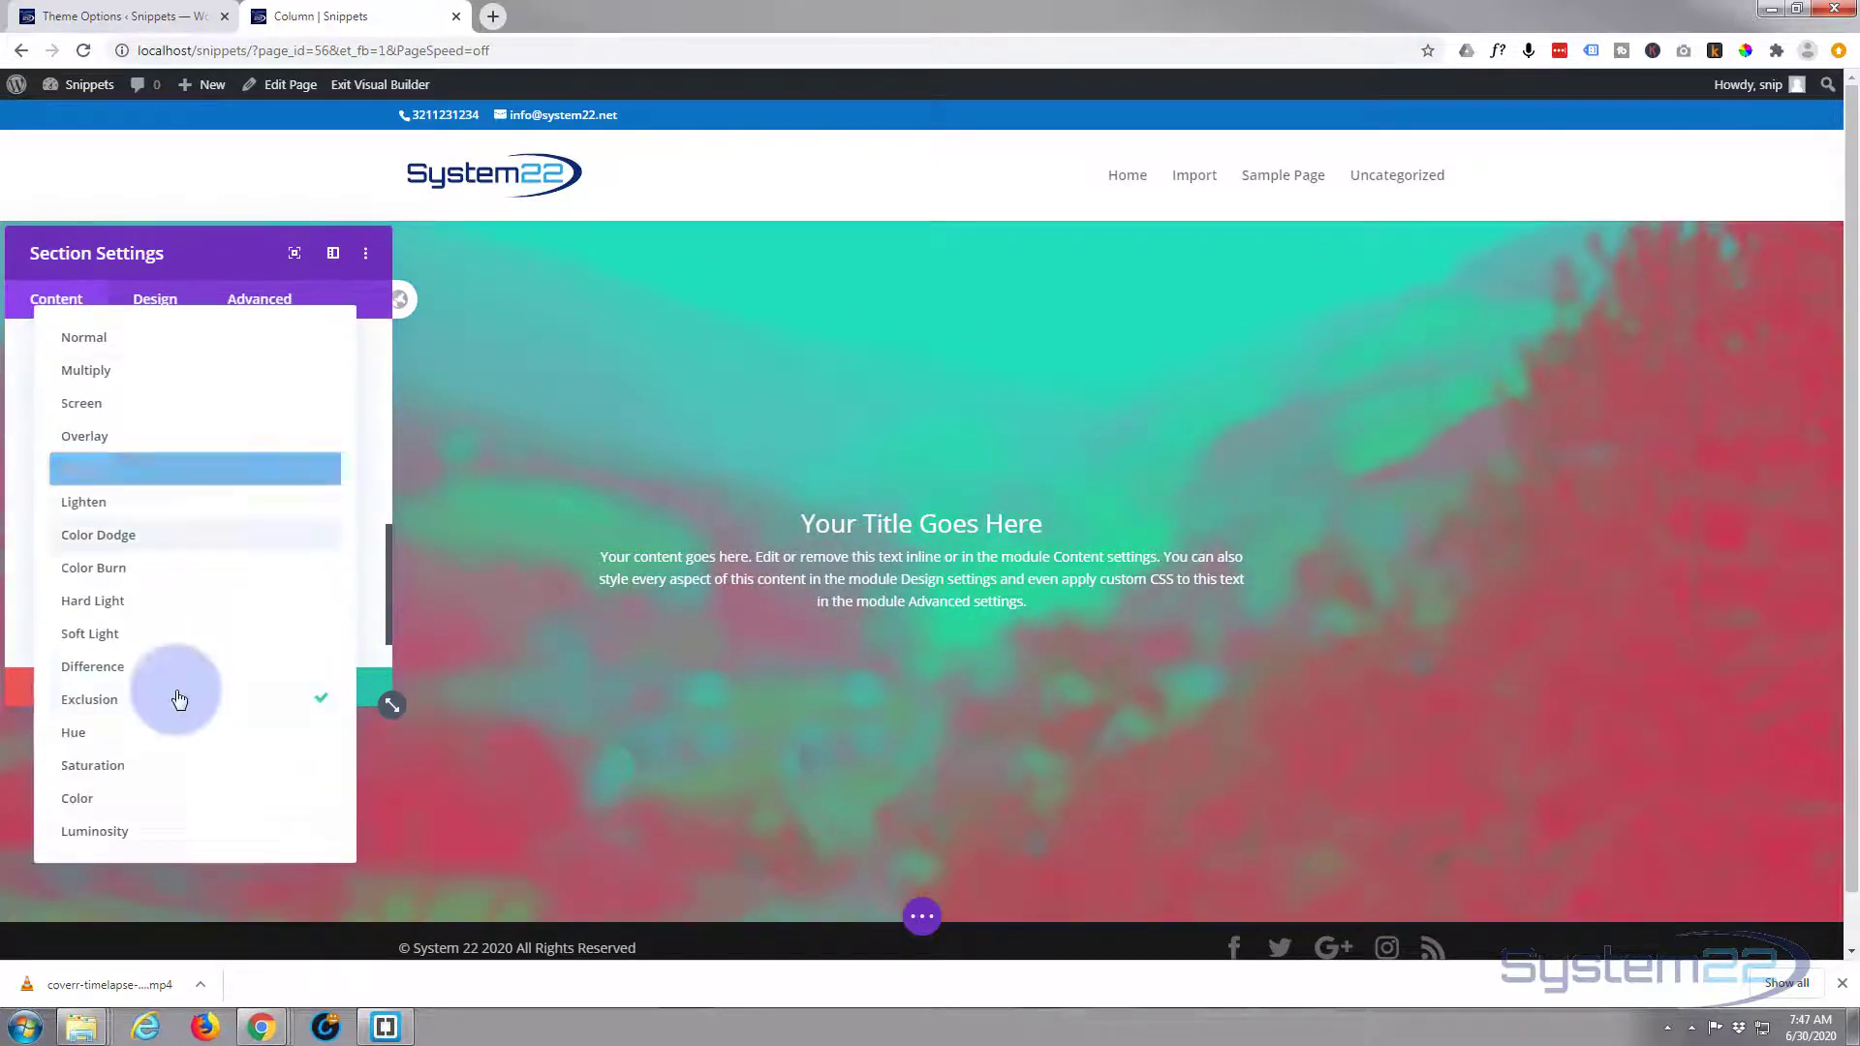
pyautogui.click(136, 839)
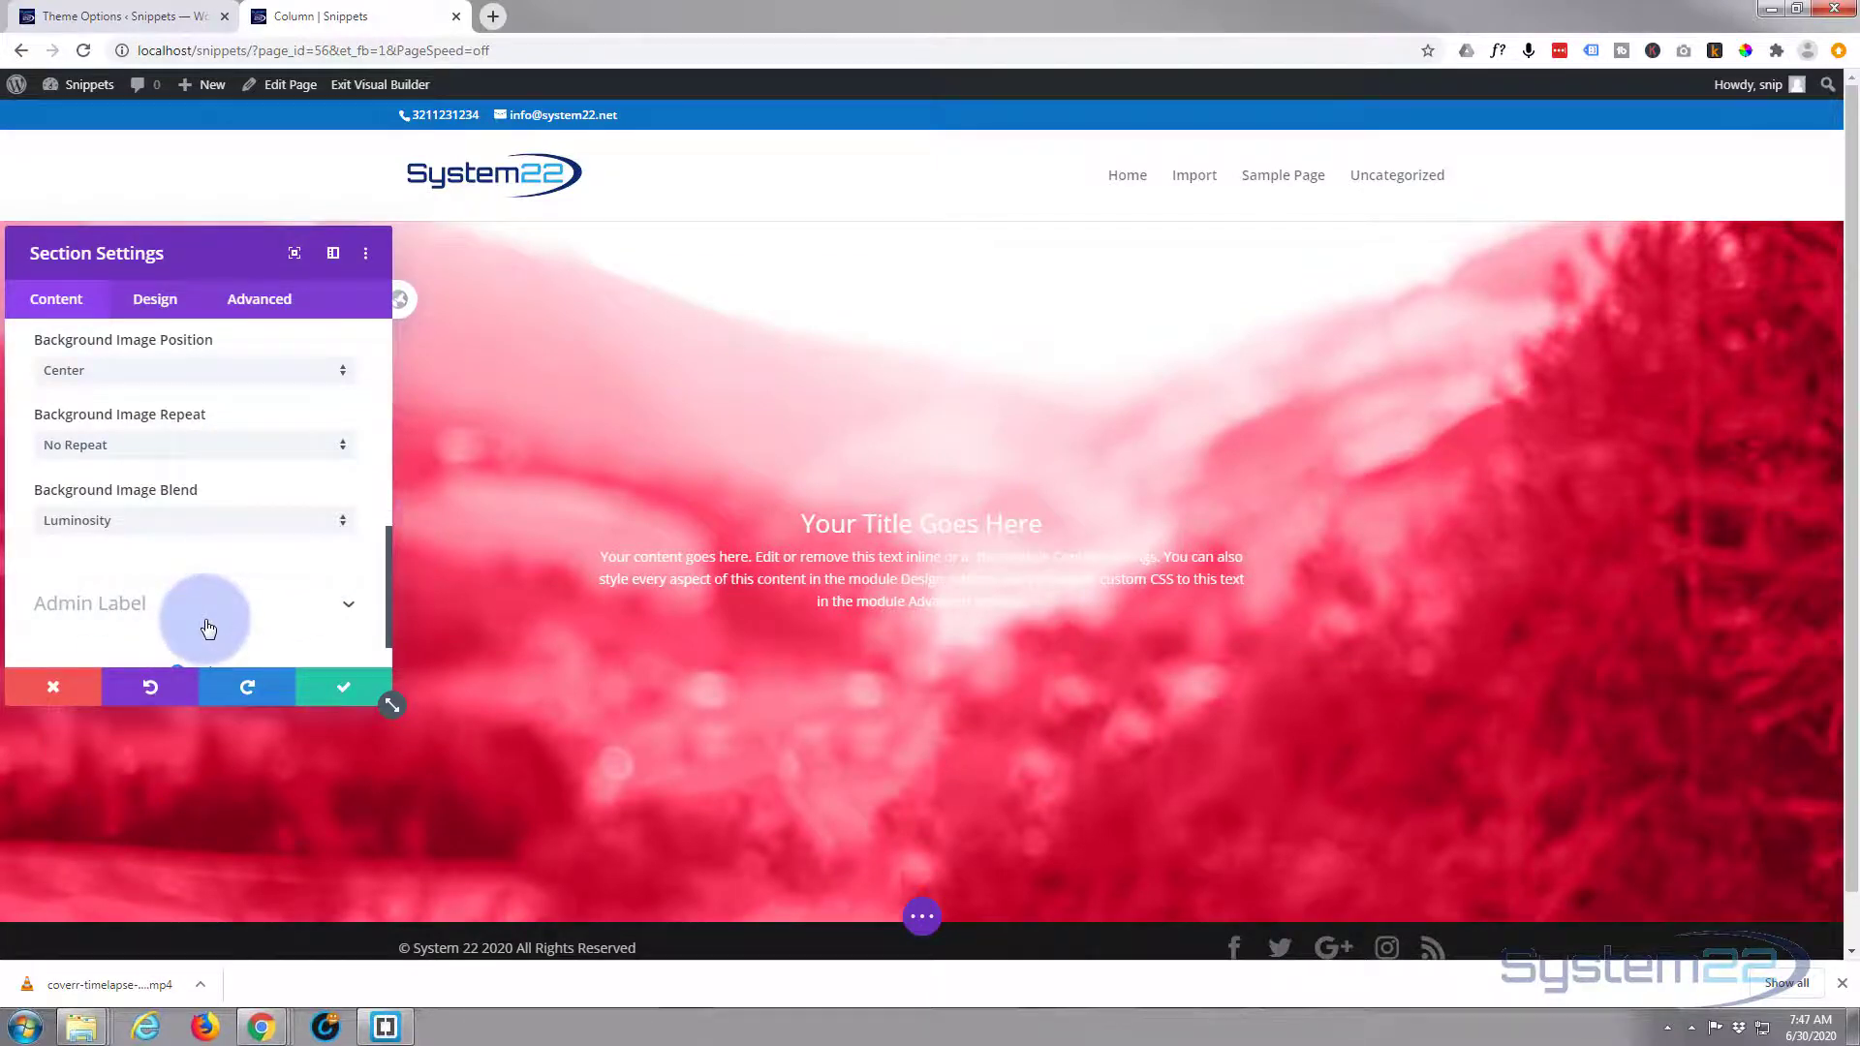
# Set the section's background image blend back to Normal.
pyautogui.scroll(3, 218, 625)
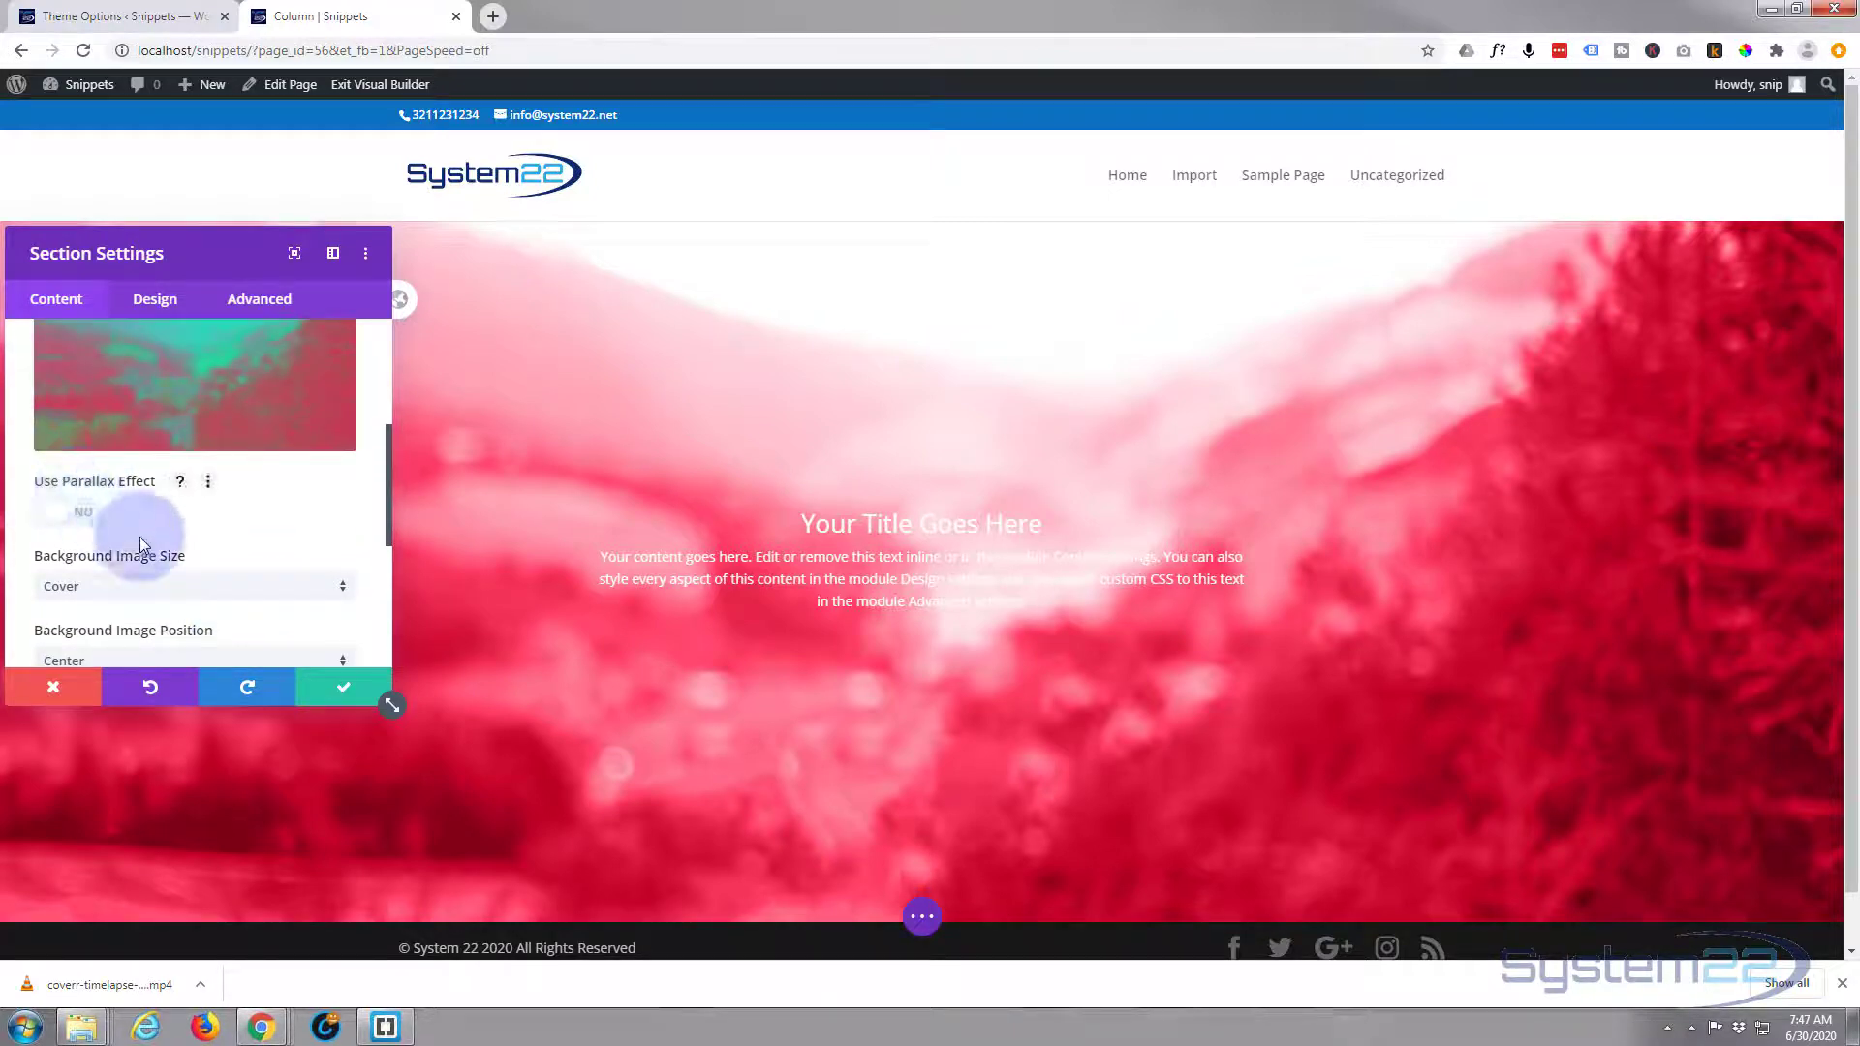
pyautogui.scroll(-3, 140, 544)
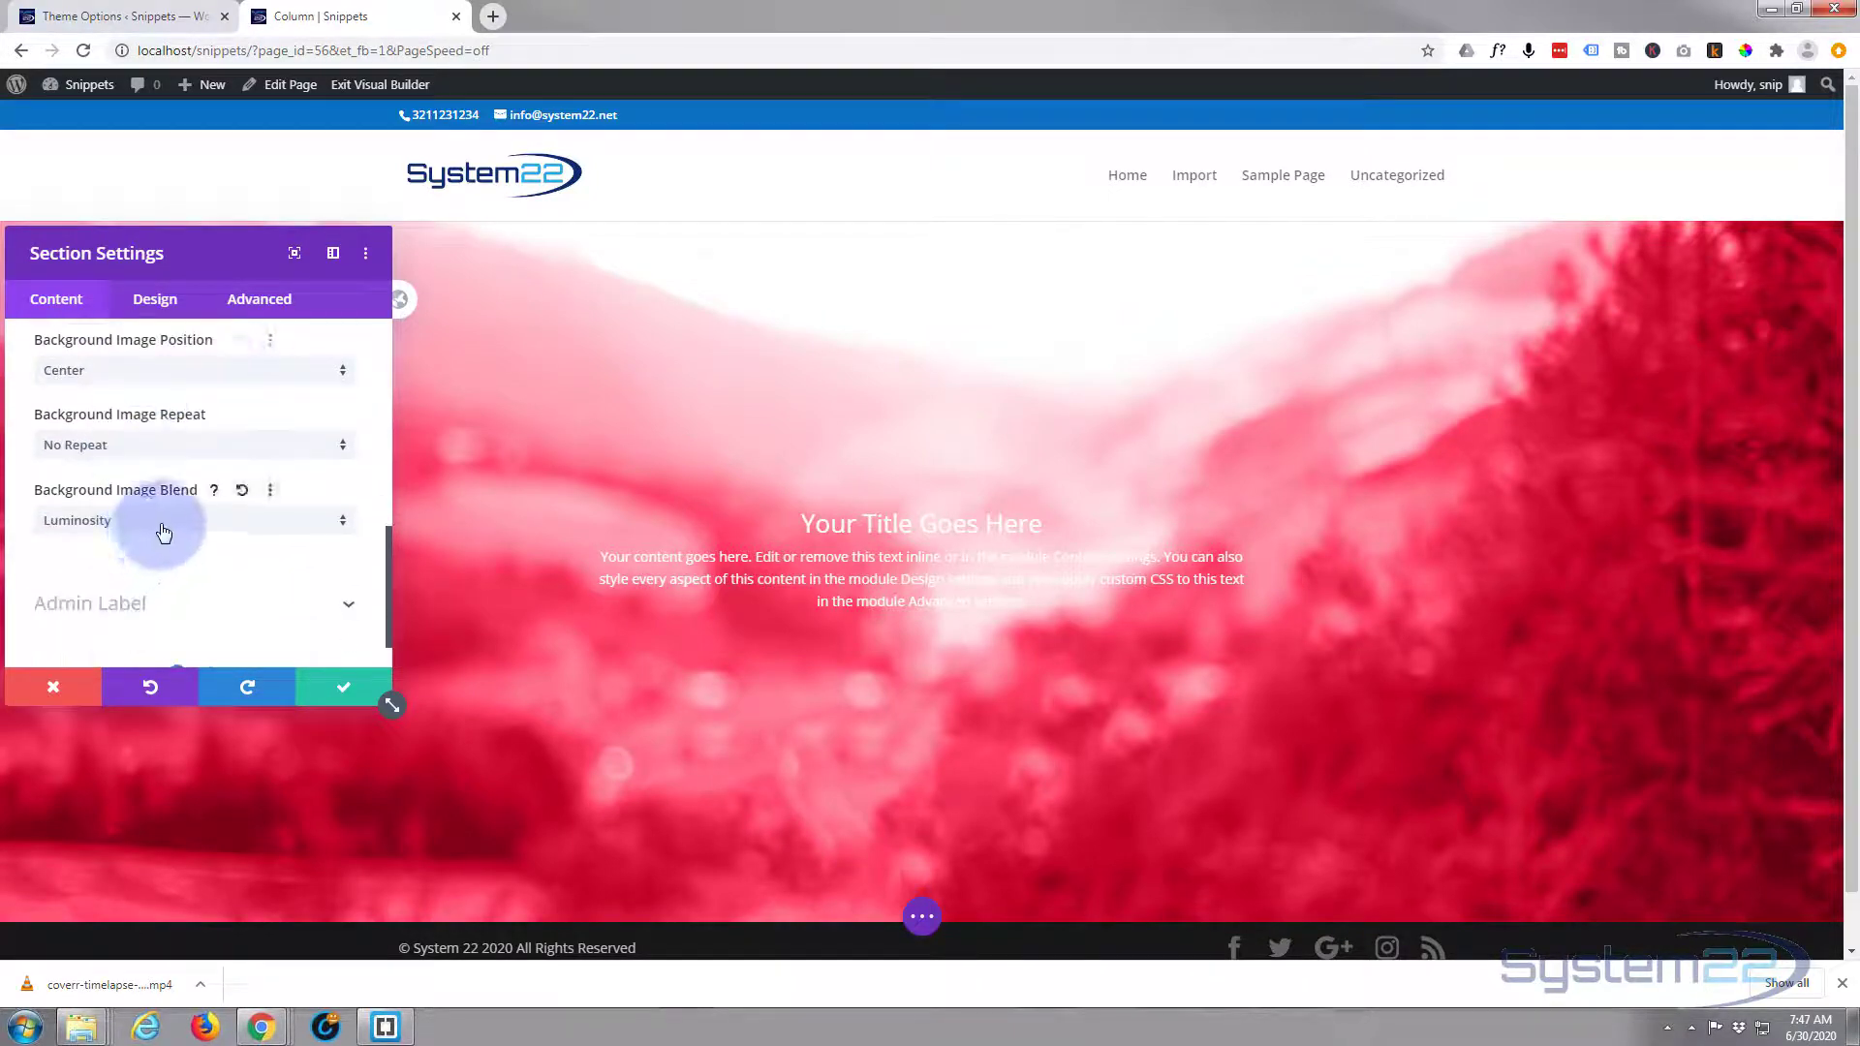
pyautogui.click(147, 548)
pyautogui.click(130, 339)
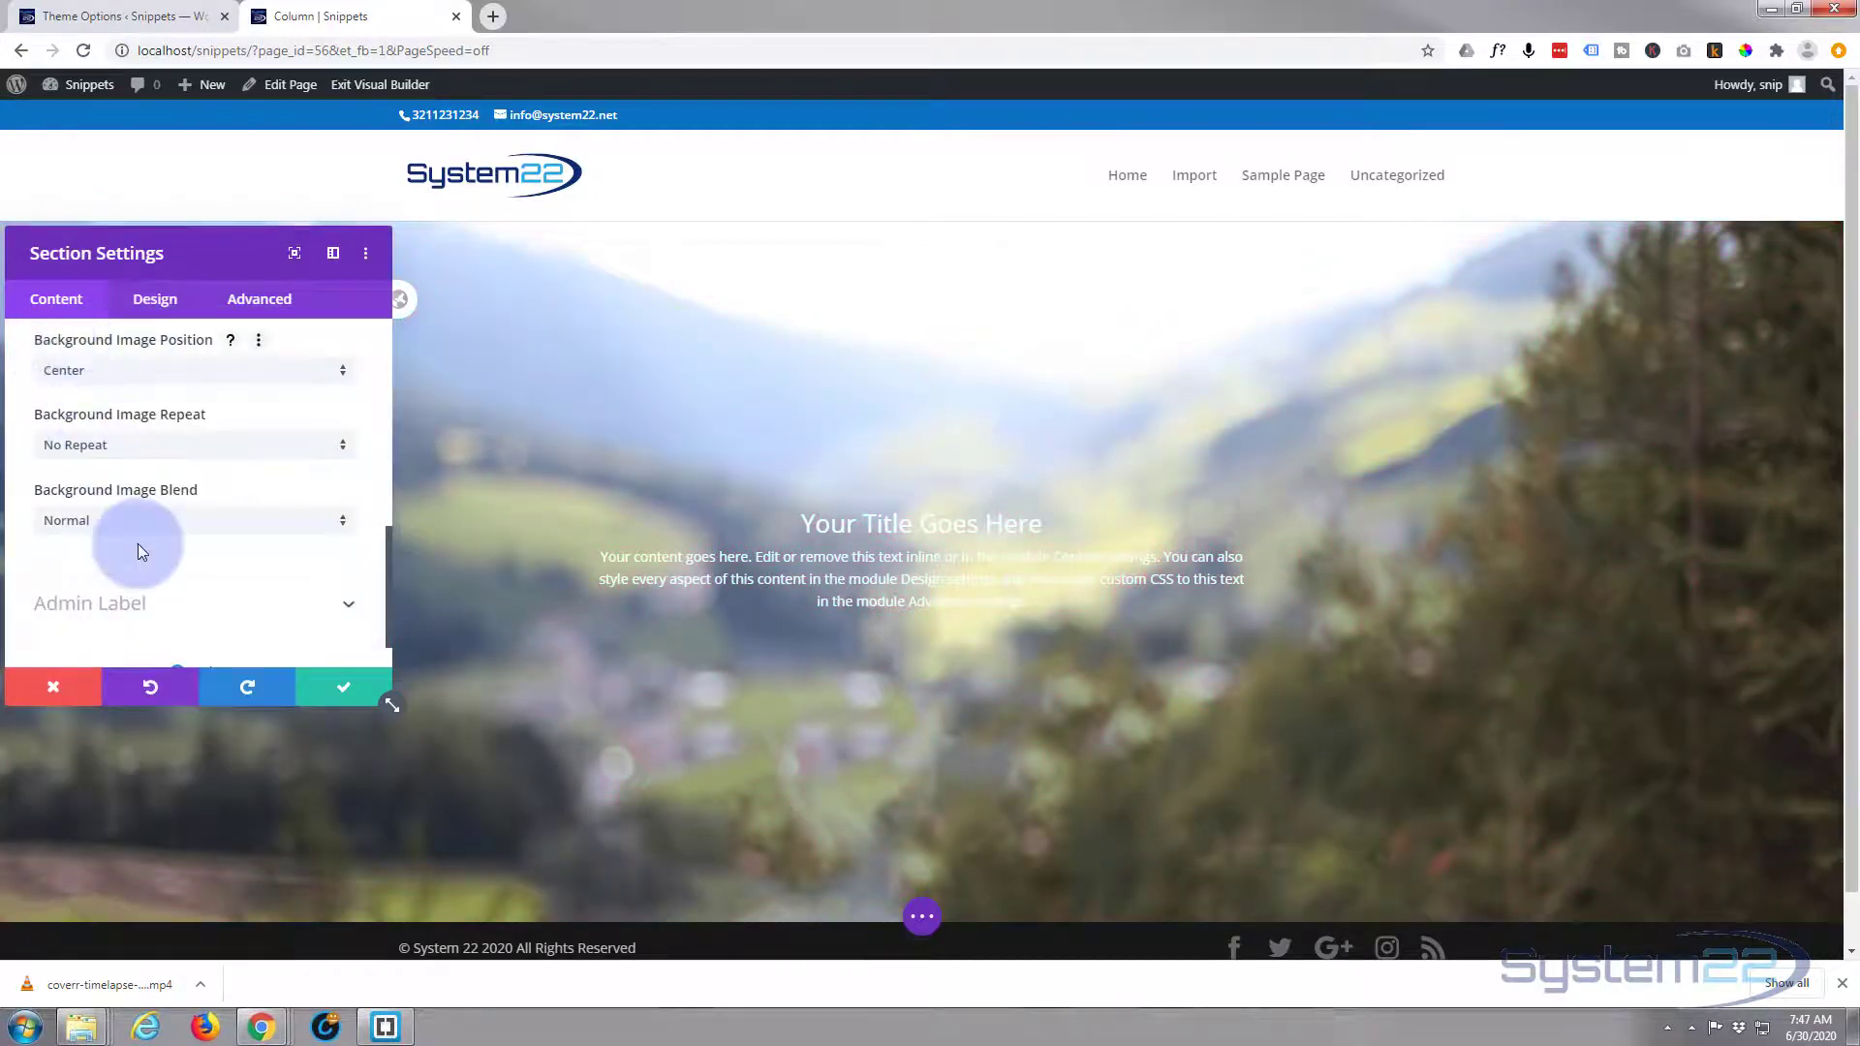
# Upload coverr-timelapse-cloudy-sky-1586777899157.mp4, set it as the section's MP4 background video and save the section settings.
pyautogui.scroll(6, 137, 548)
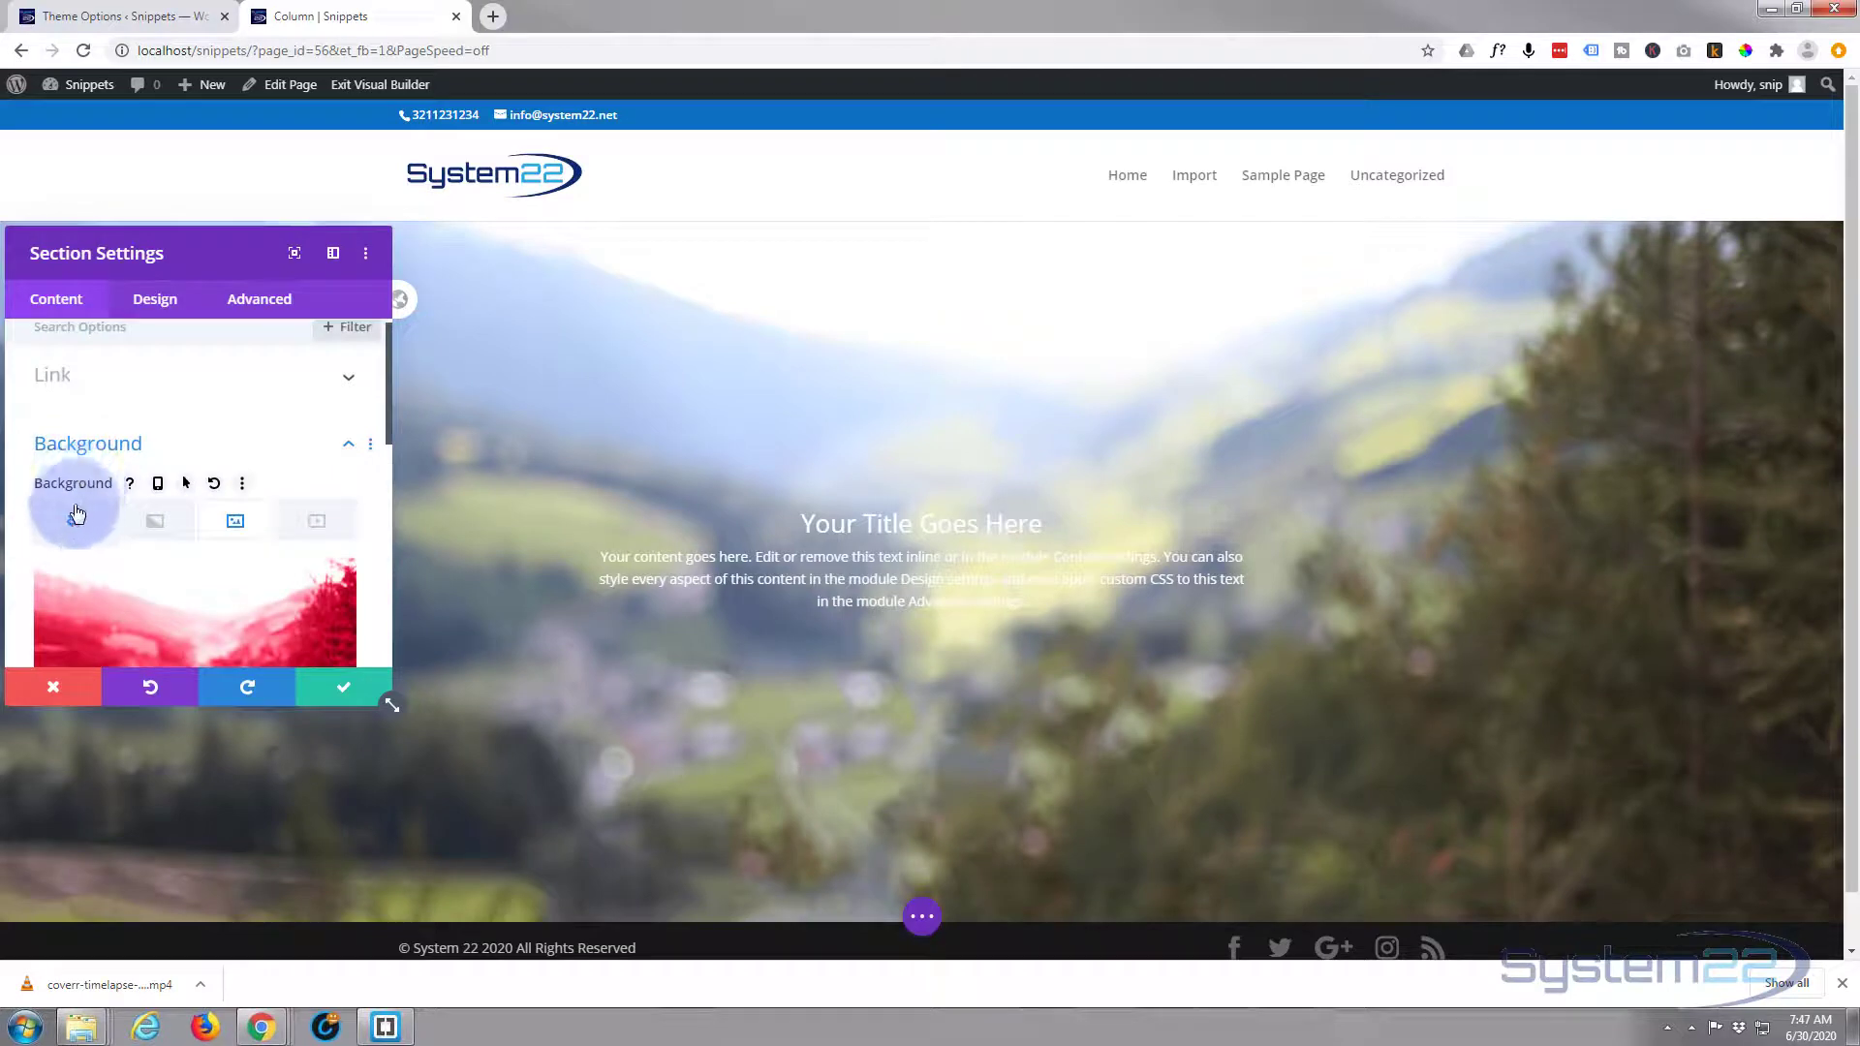
pyautogui.click(327, 525)
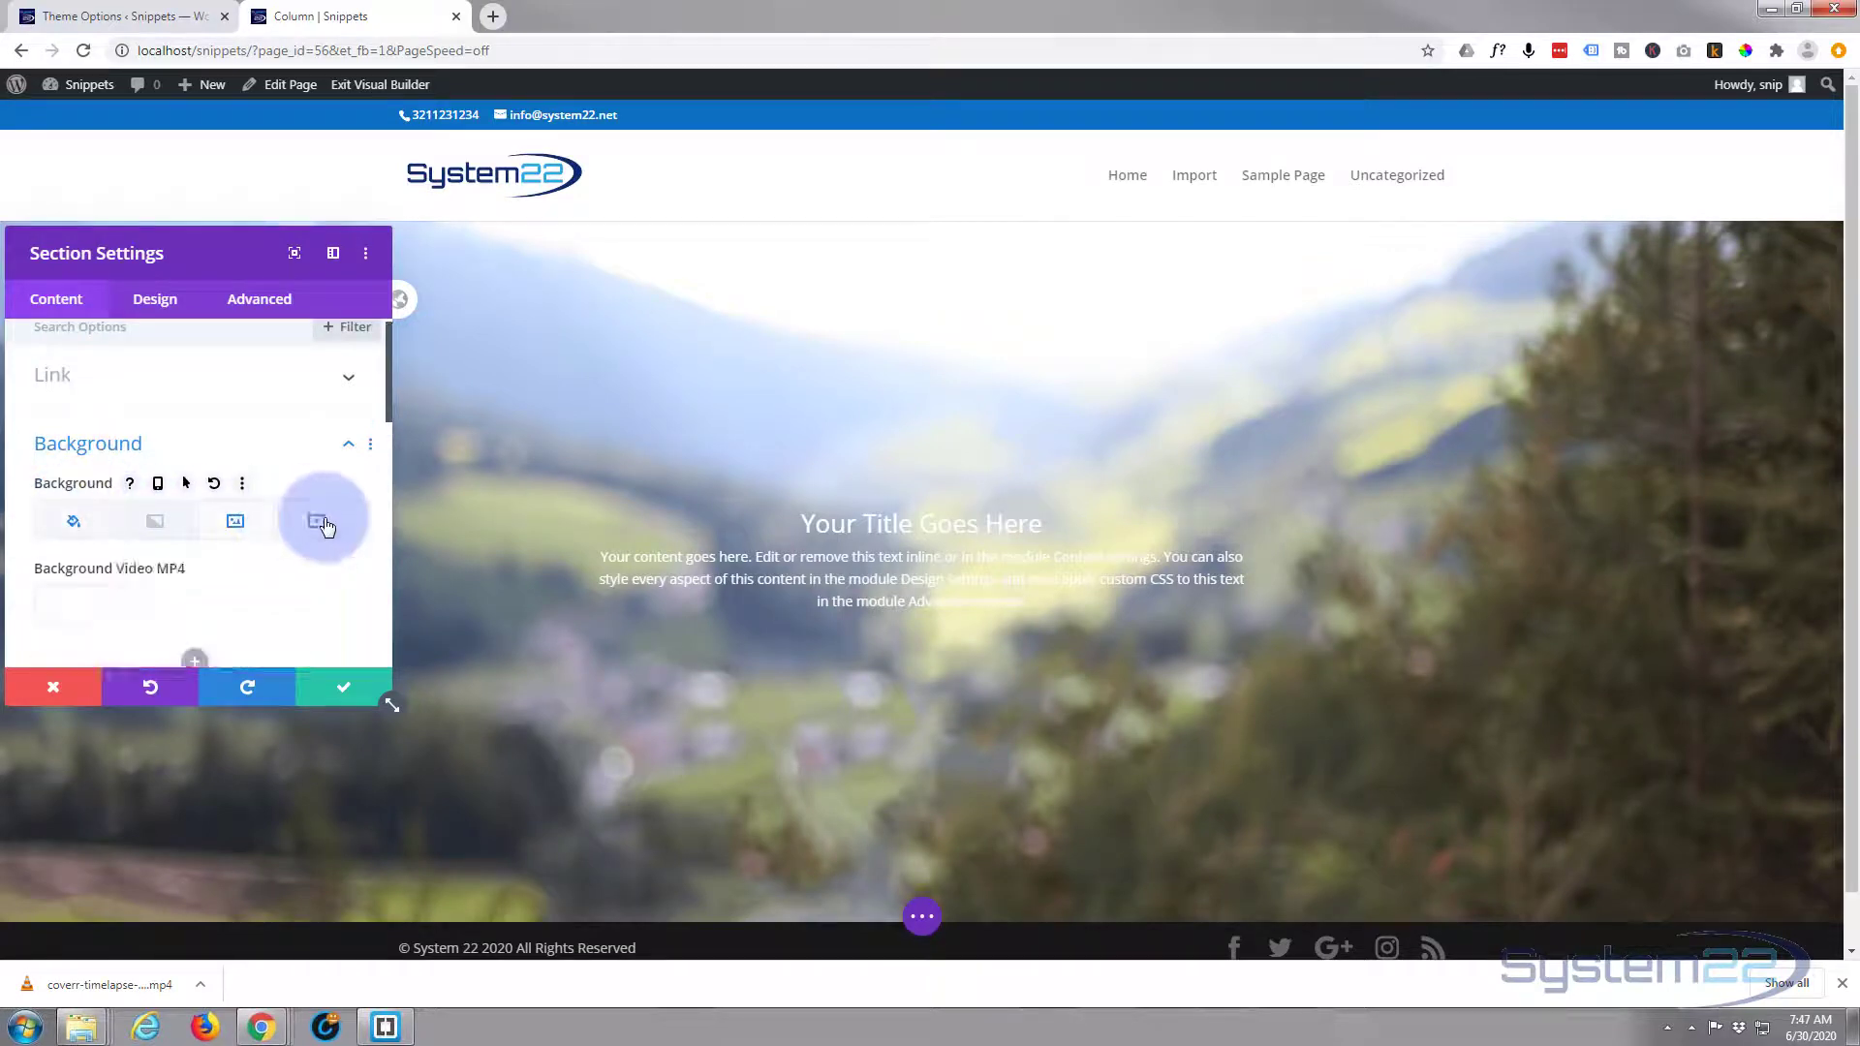
pyautogui.scroll(-1, 310, 520)
pyautogui.scroll(-1, 301, 513)
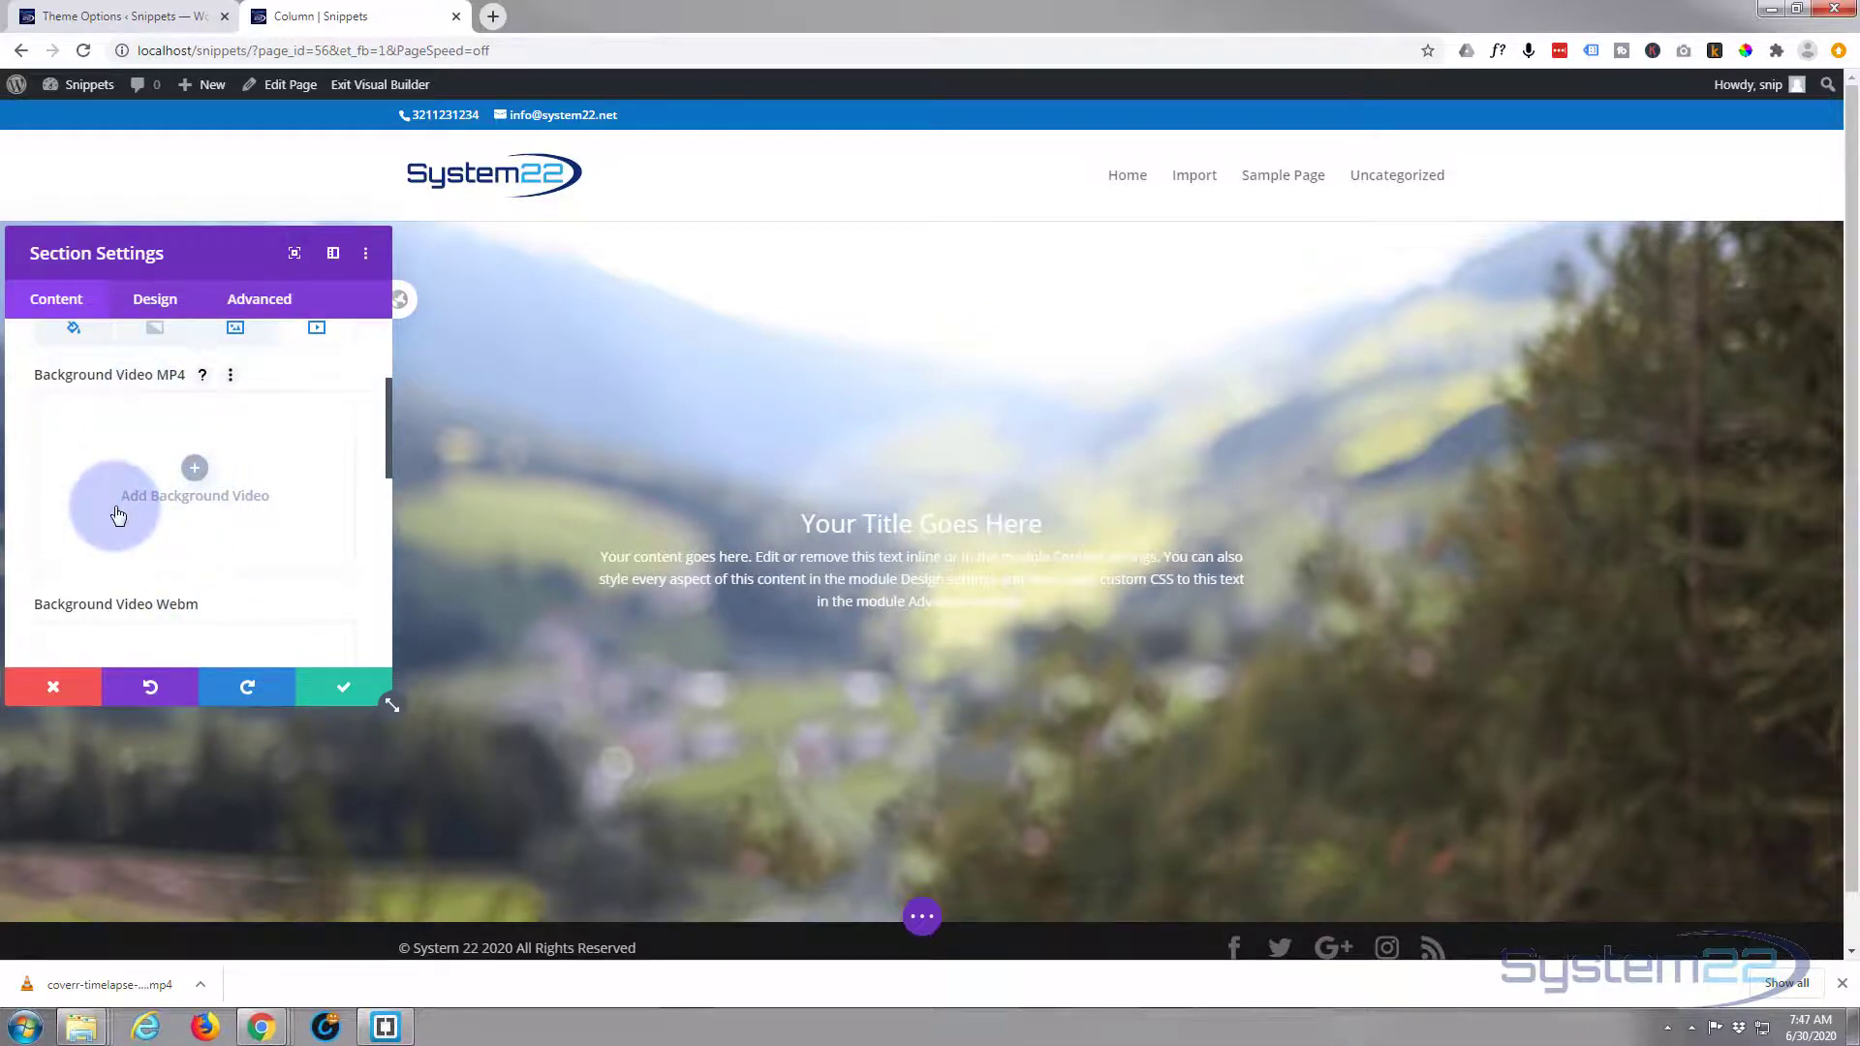
pyautogui.scroll(-3, 116, 514)
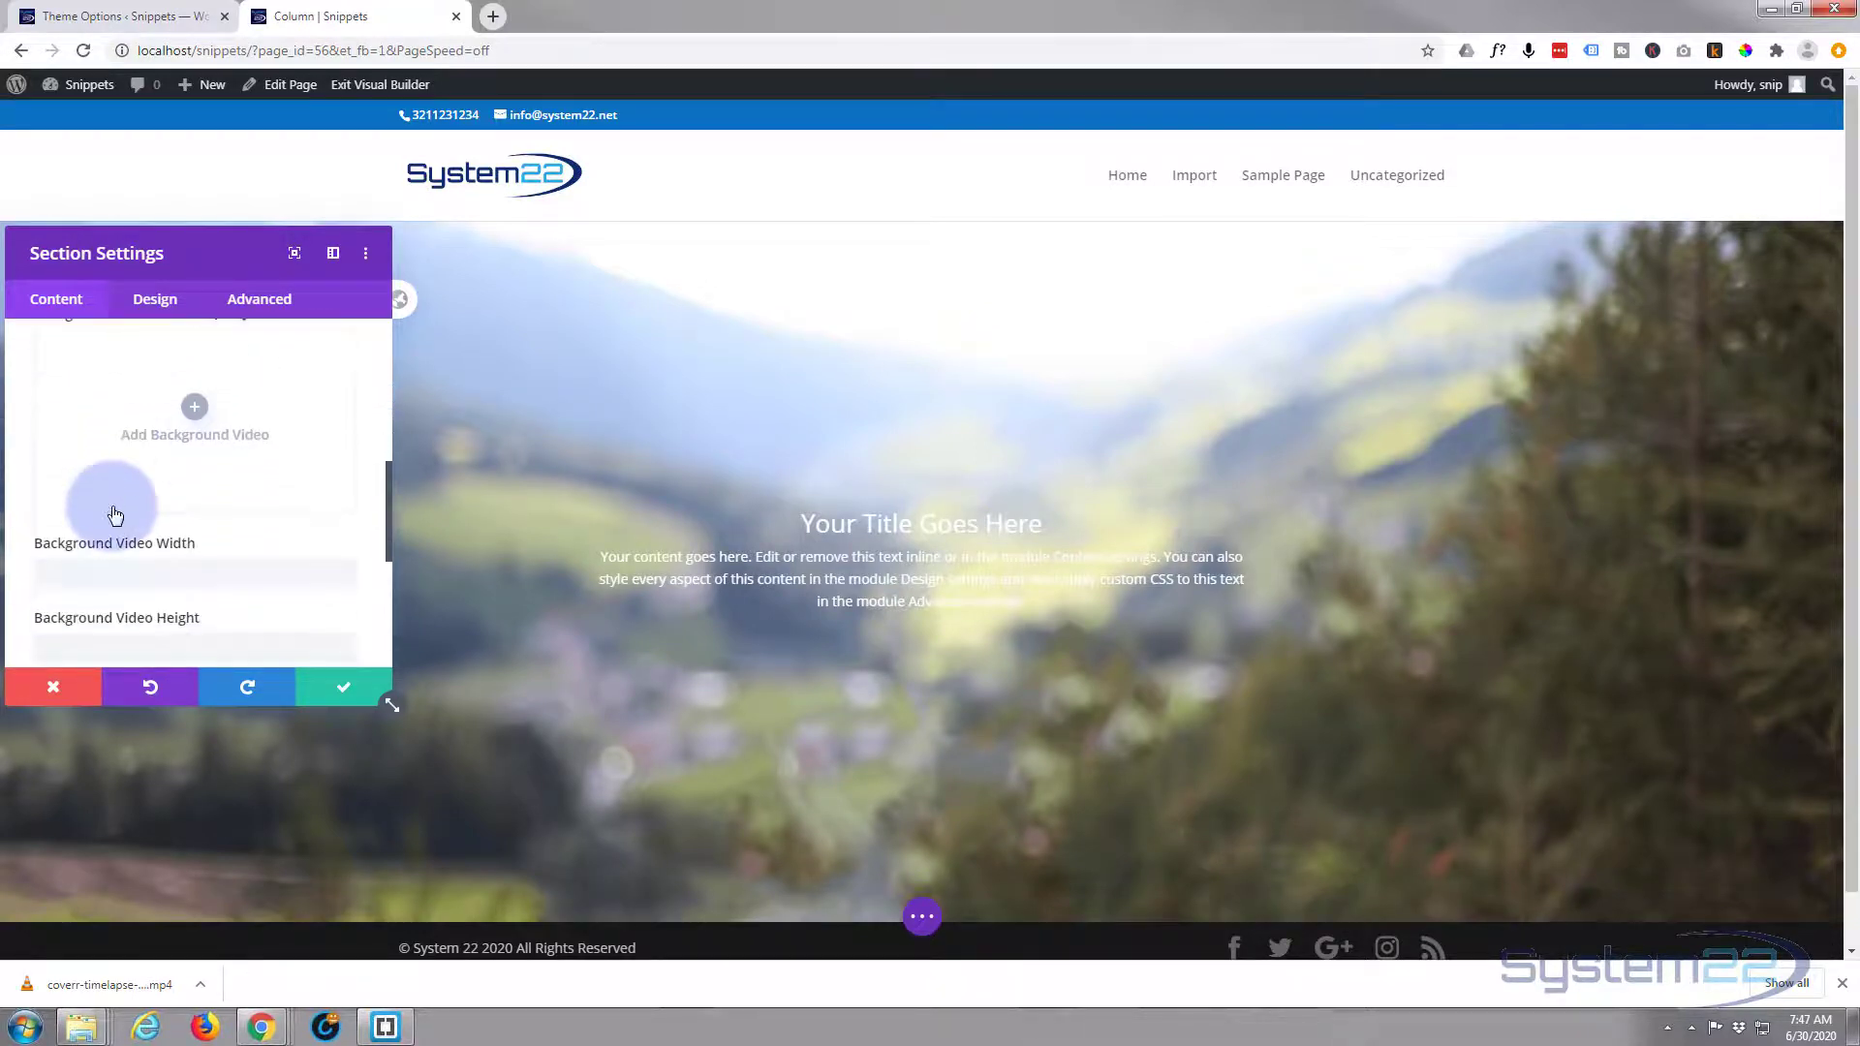
pyautogui.scroll(4, 113, 514)
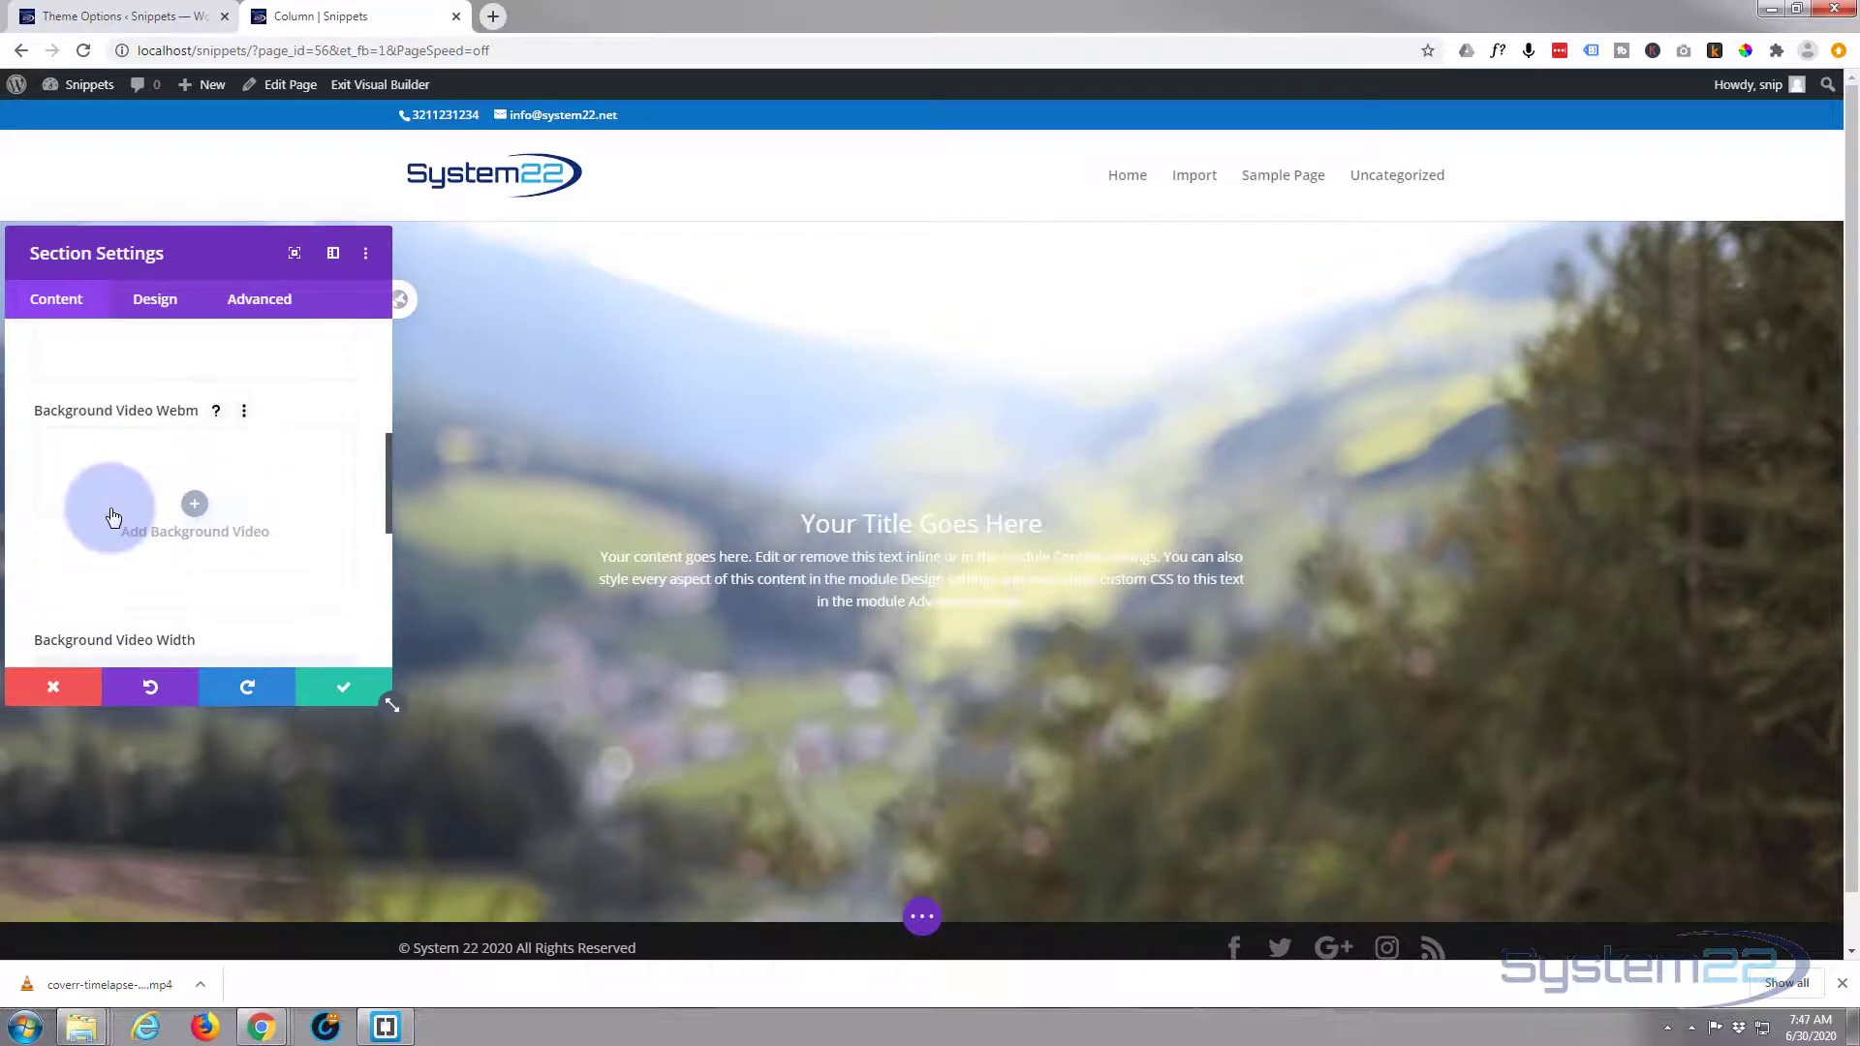
pyautogui.scroll(-1, 108, 508)
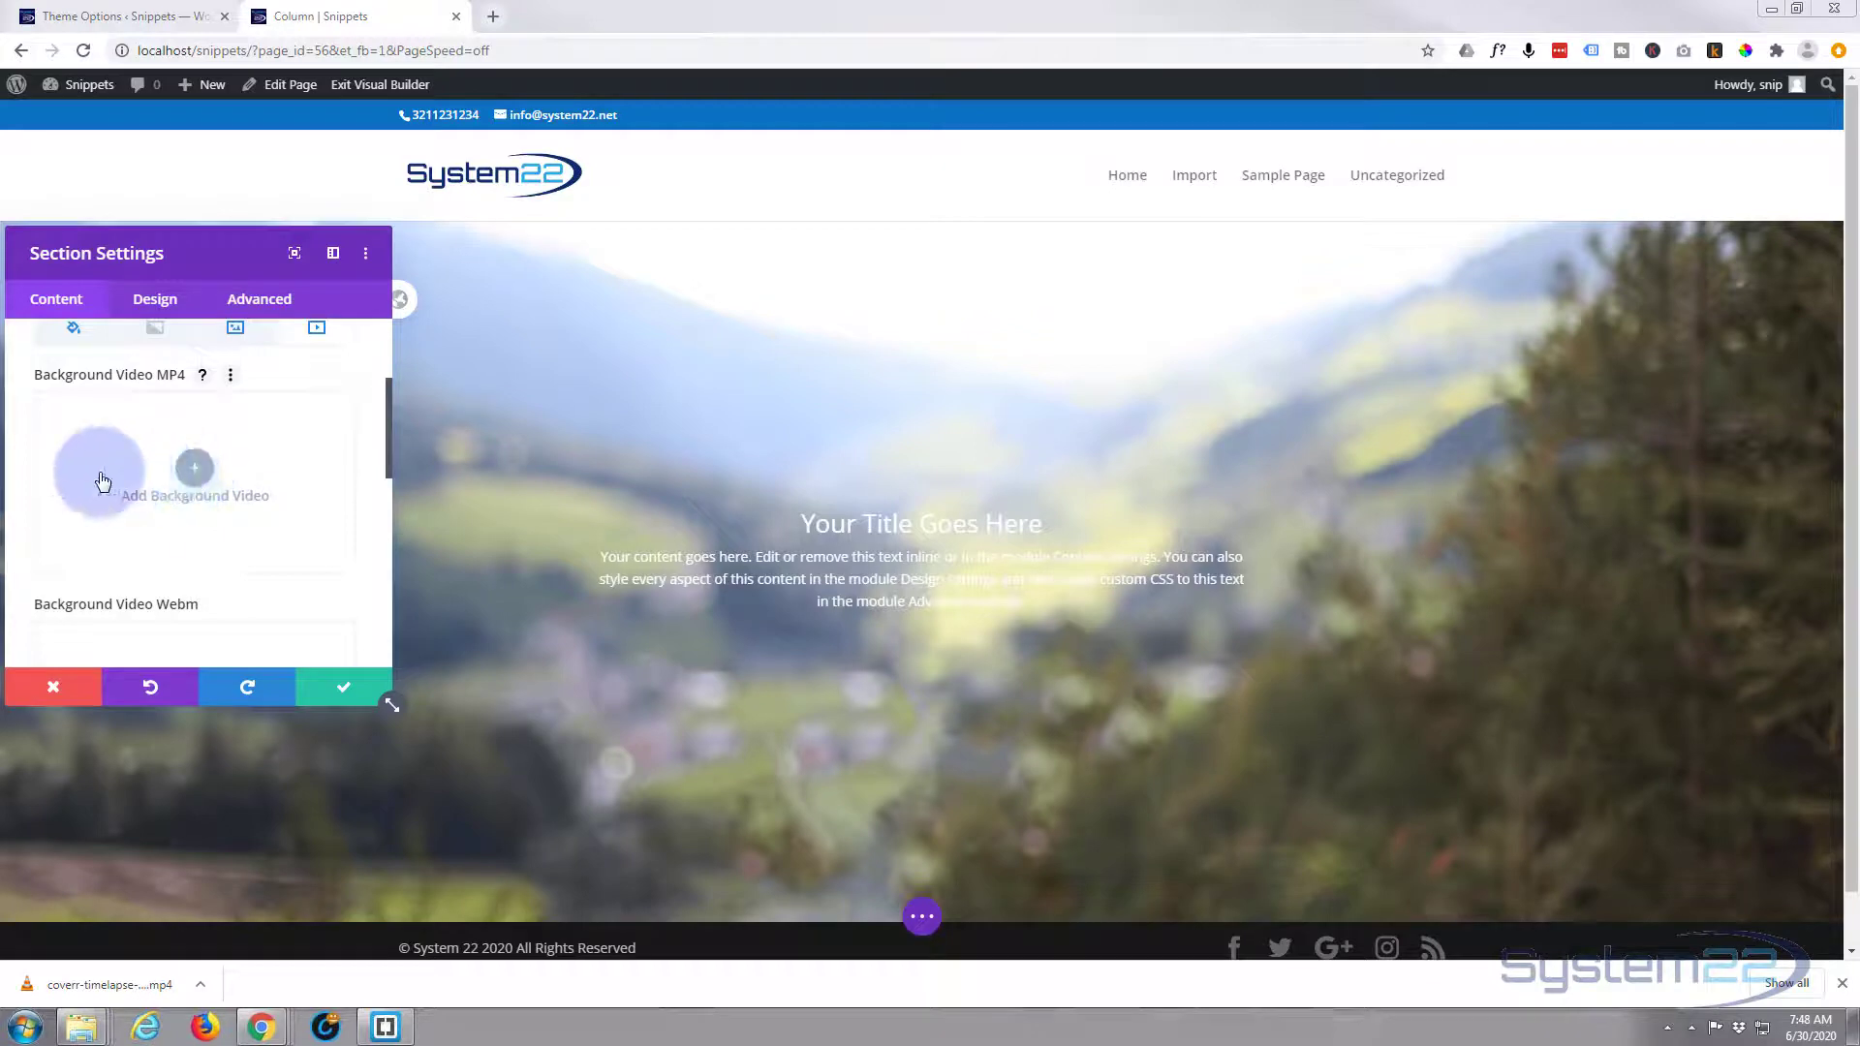
pyautogui.click(195, 471)
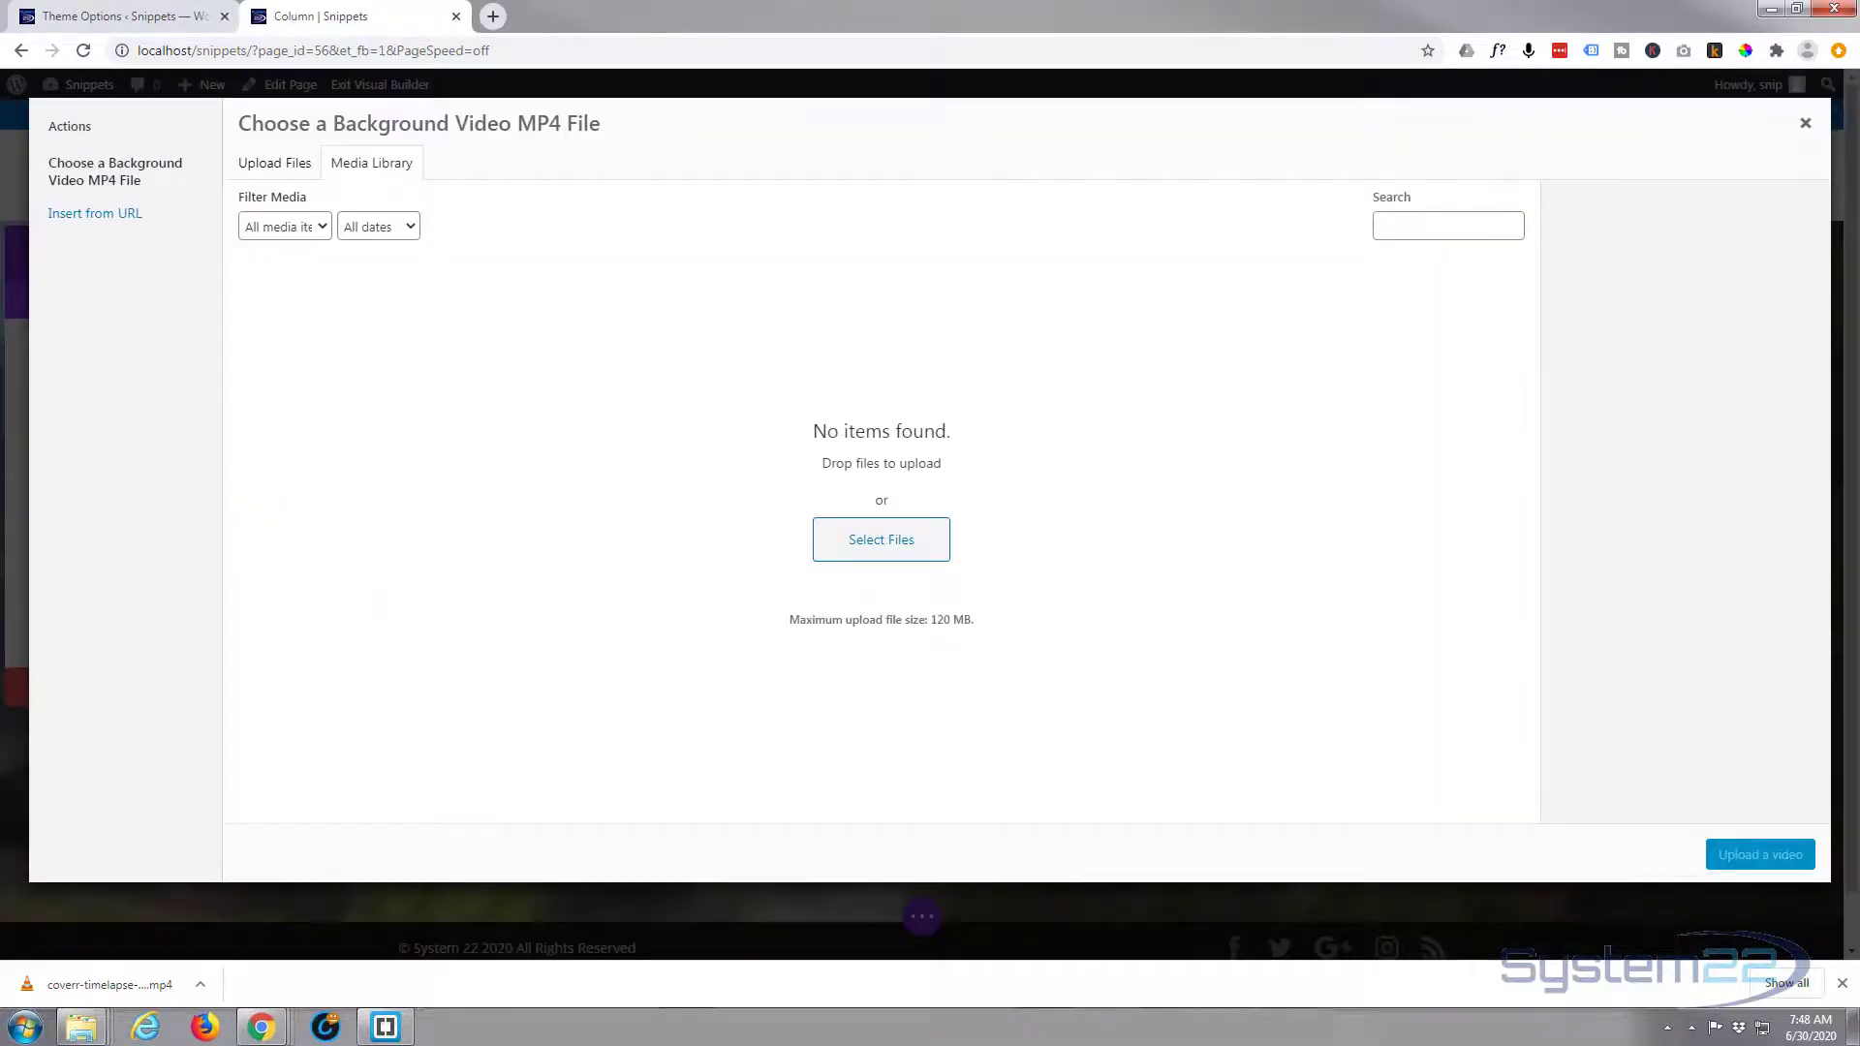
pyautogui.moveTo(1857, 209); pyautogui.dragTo(667, 341)
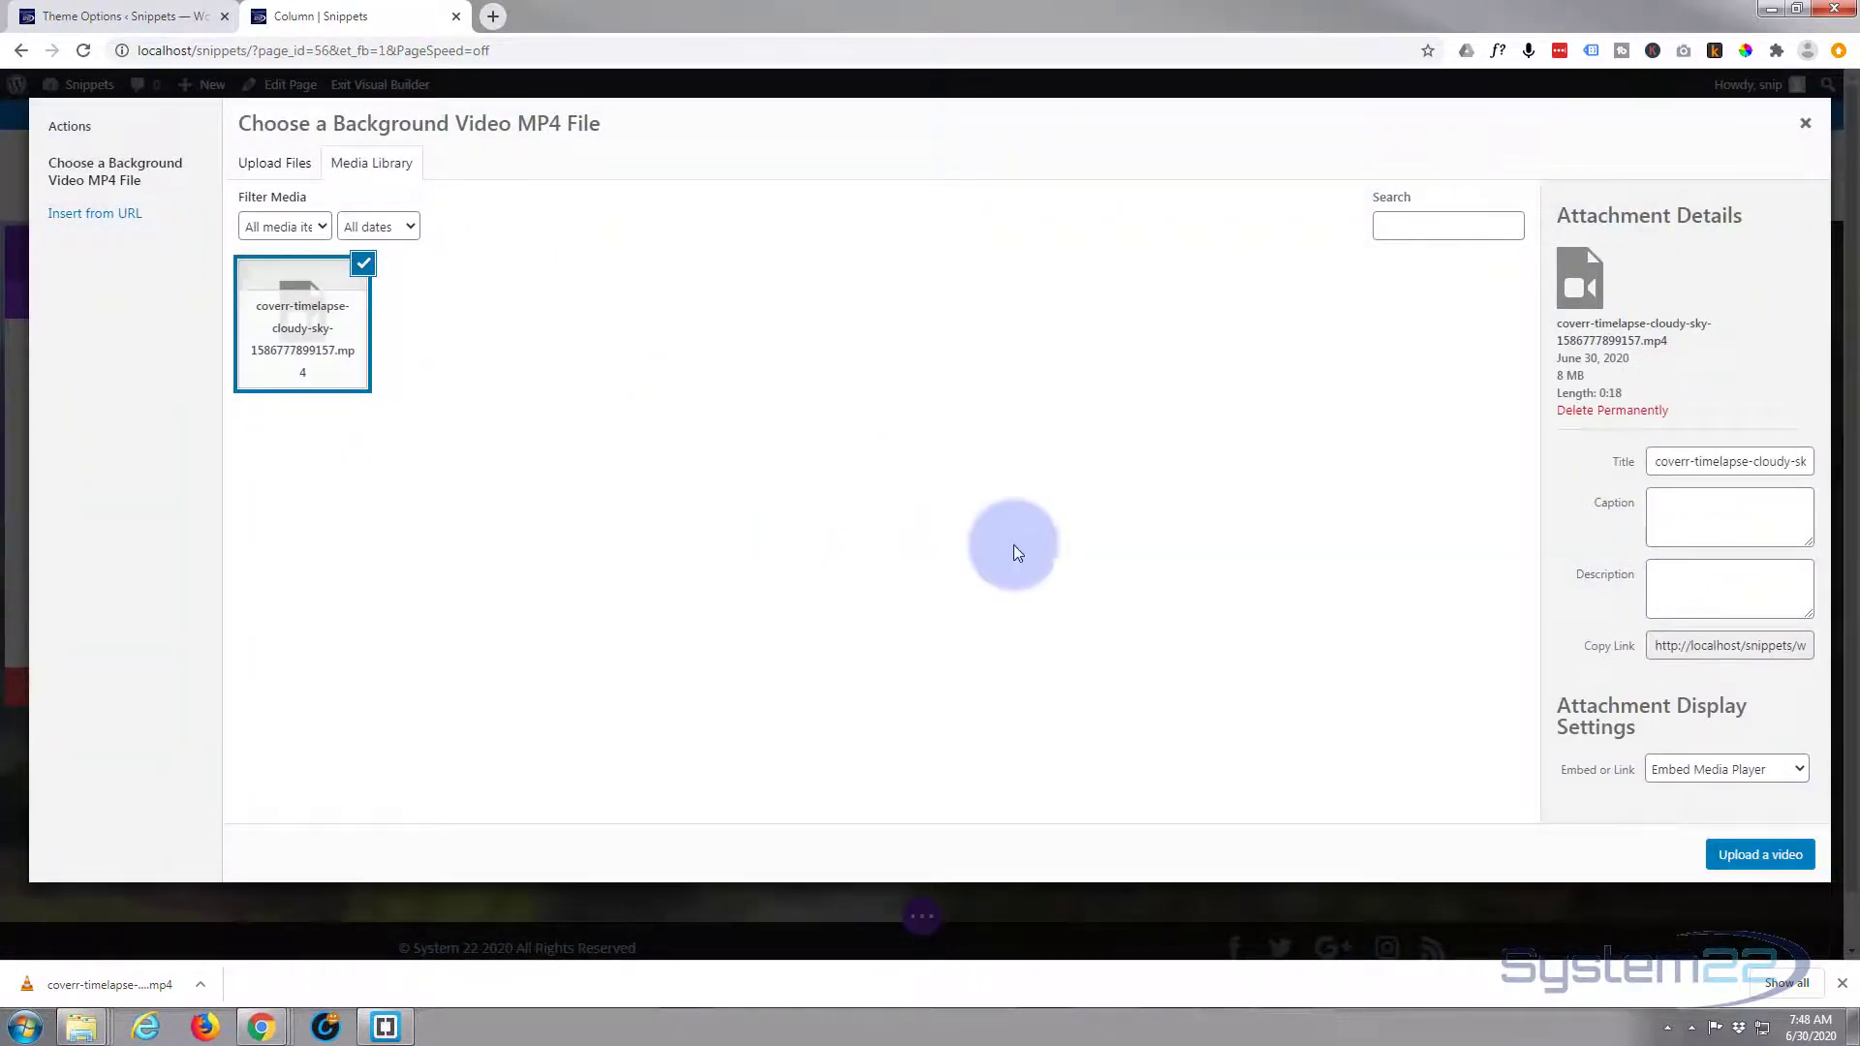
pyautogui.click(1753, 858)
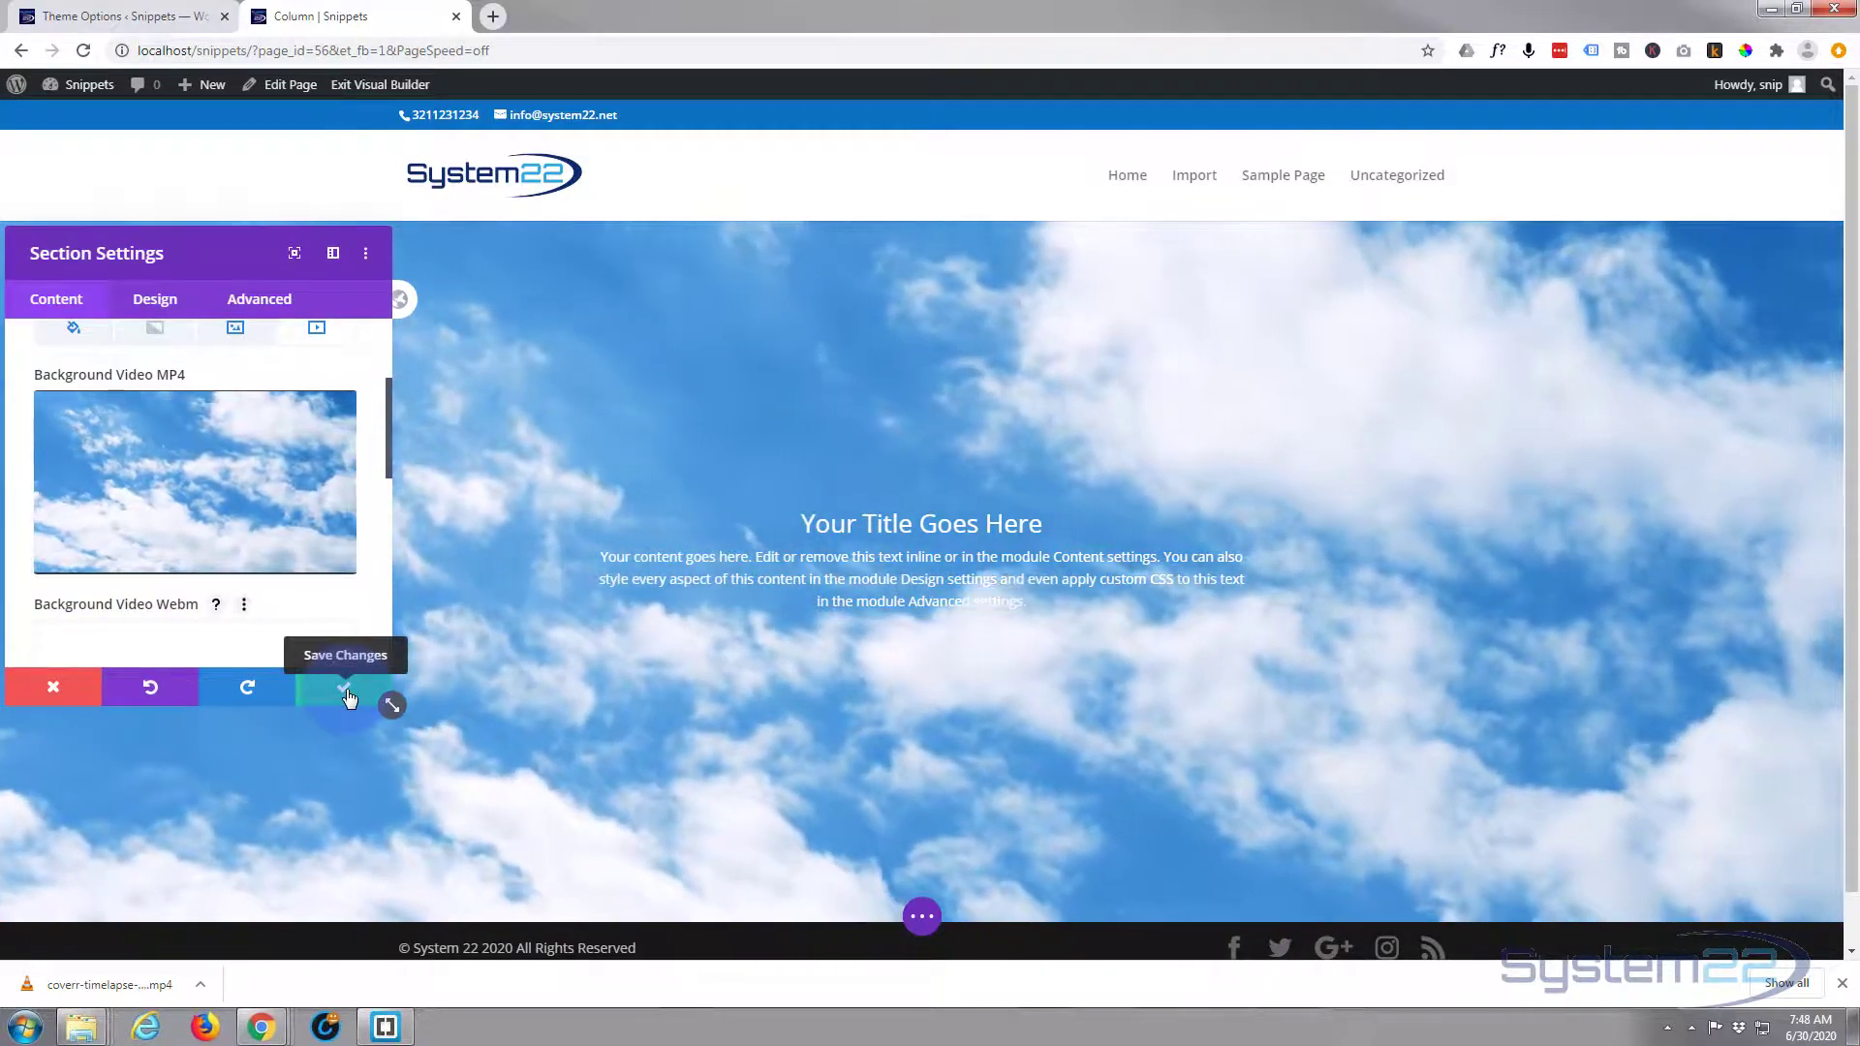
pyautogui.click(346, 689)
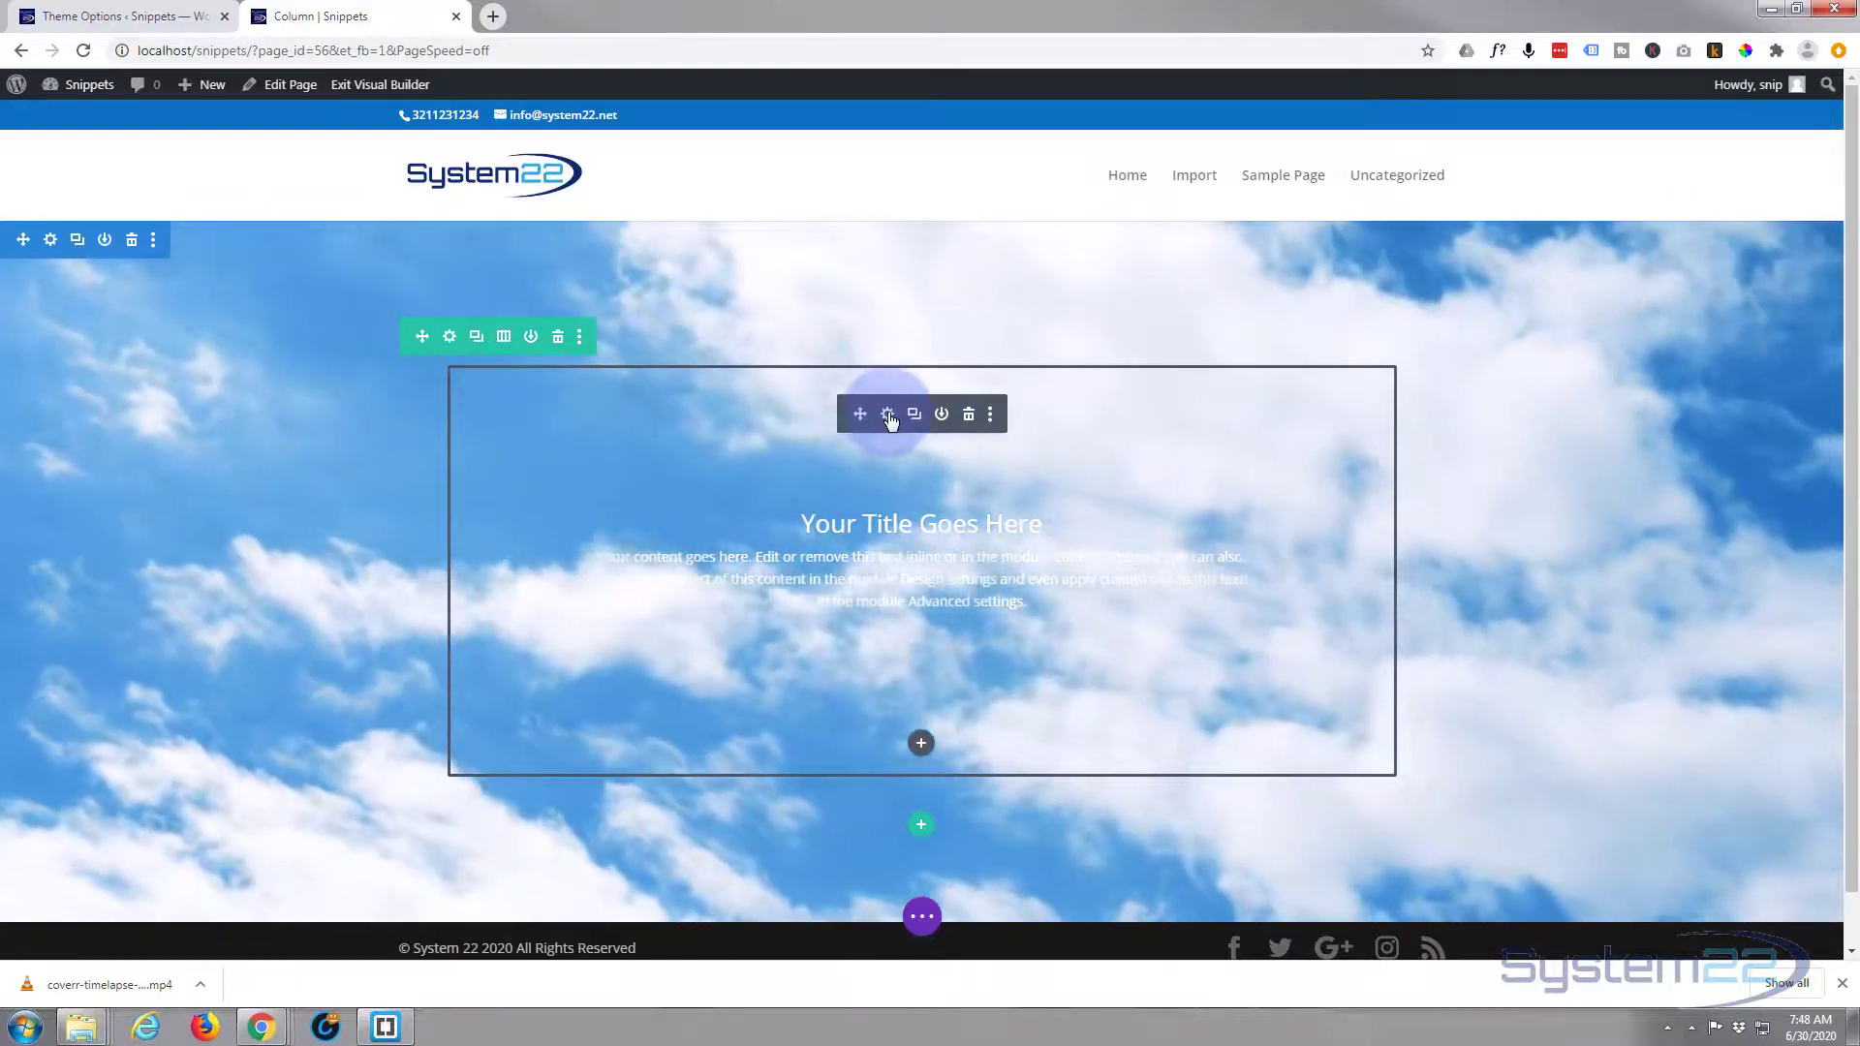
# Open the call to action module's settings and try a solid black #000000 background colour on it.
pyautogui.click(887, 415)
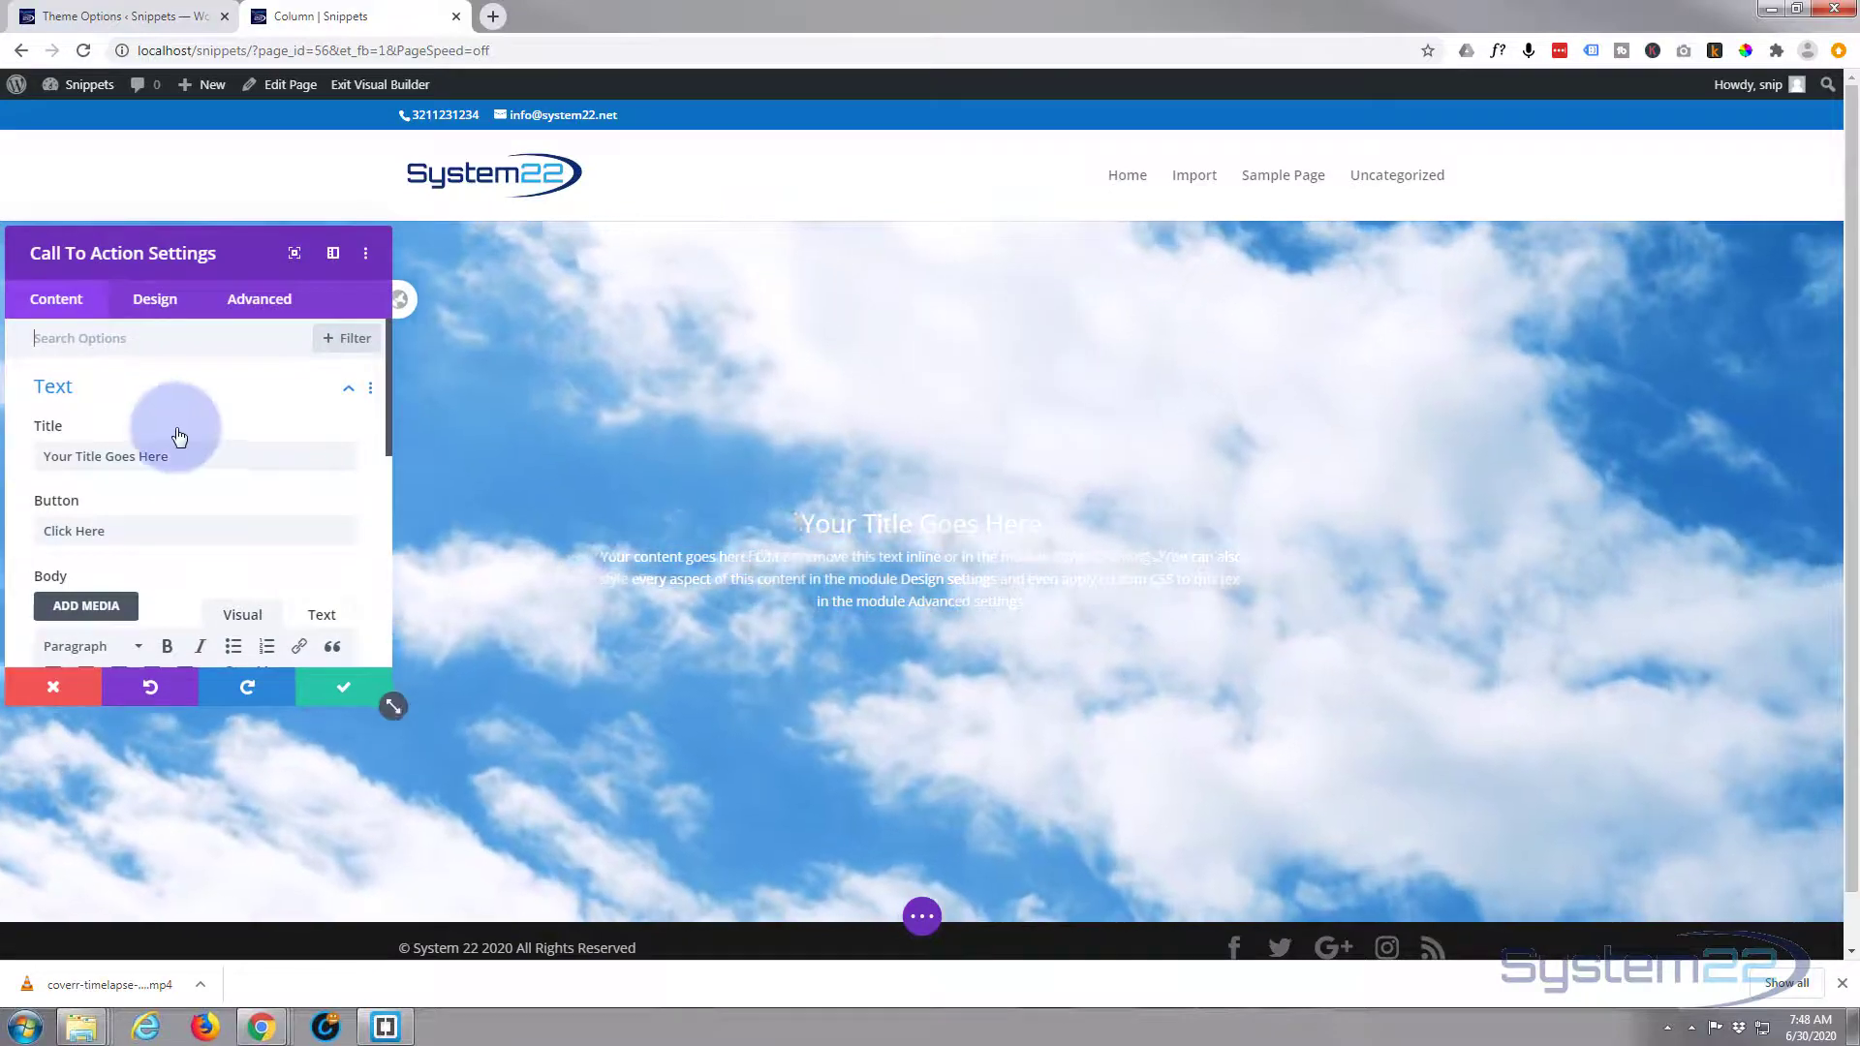
pyautogui.scroll(-3, 182, 434)
pyautogui.scroll(-5, 182, 434)
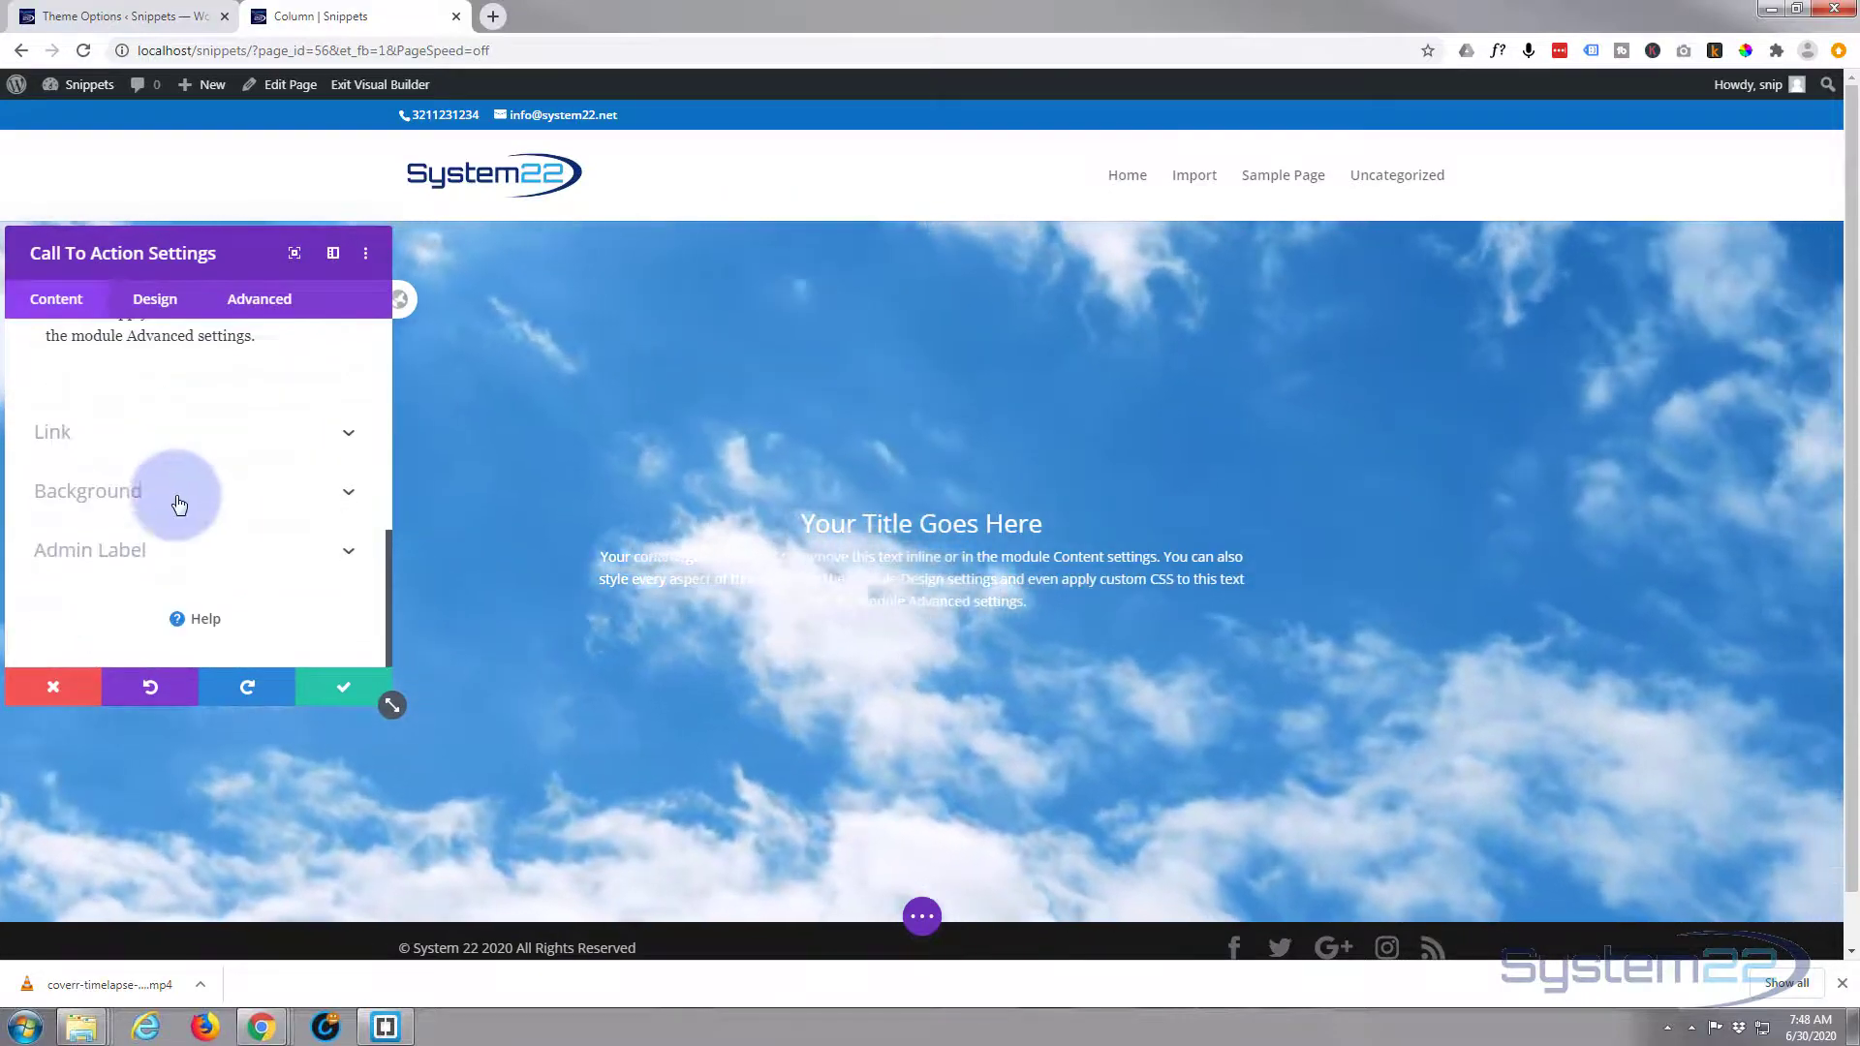
pyautogui.click(180, 499)
pyautogui.click(91, 552)
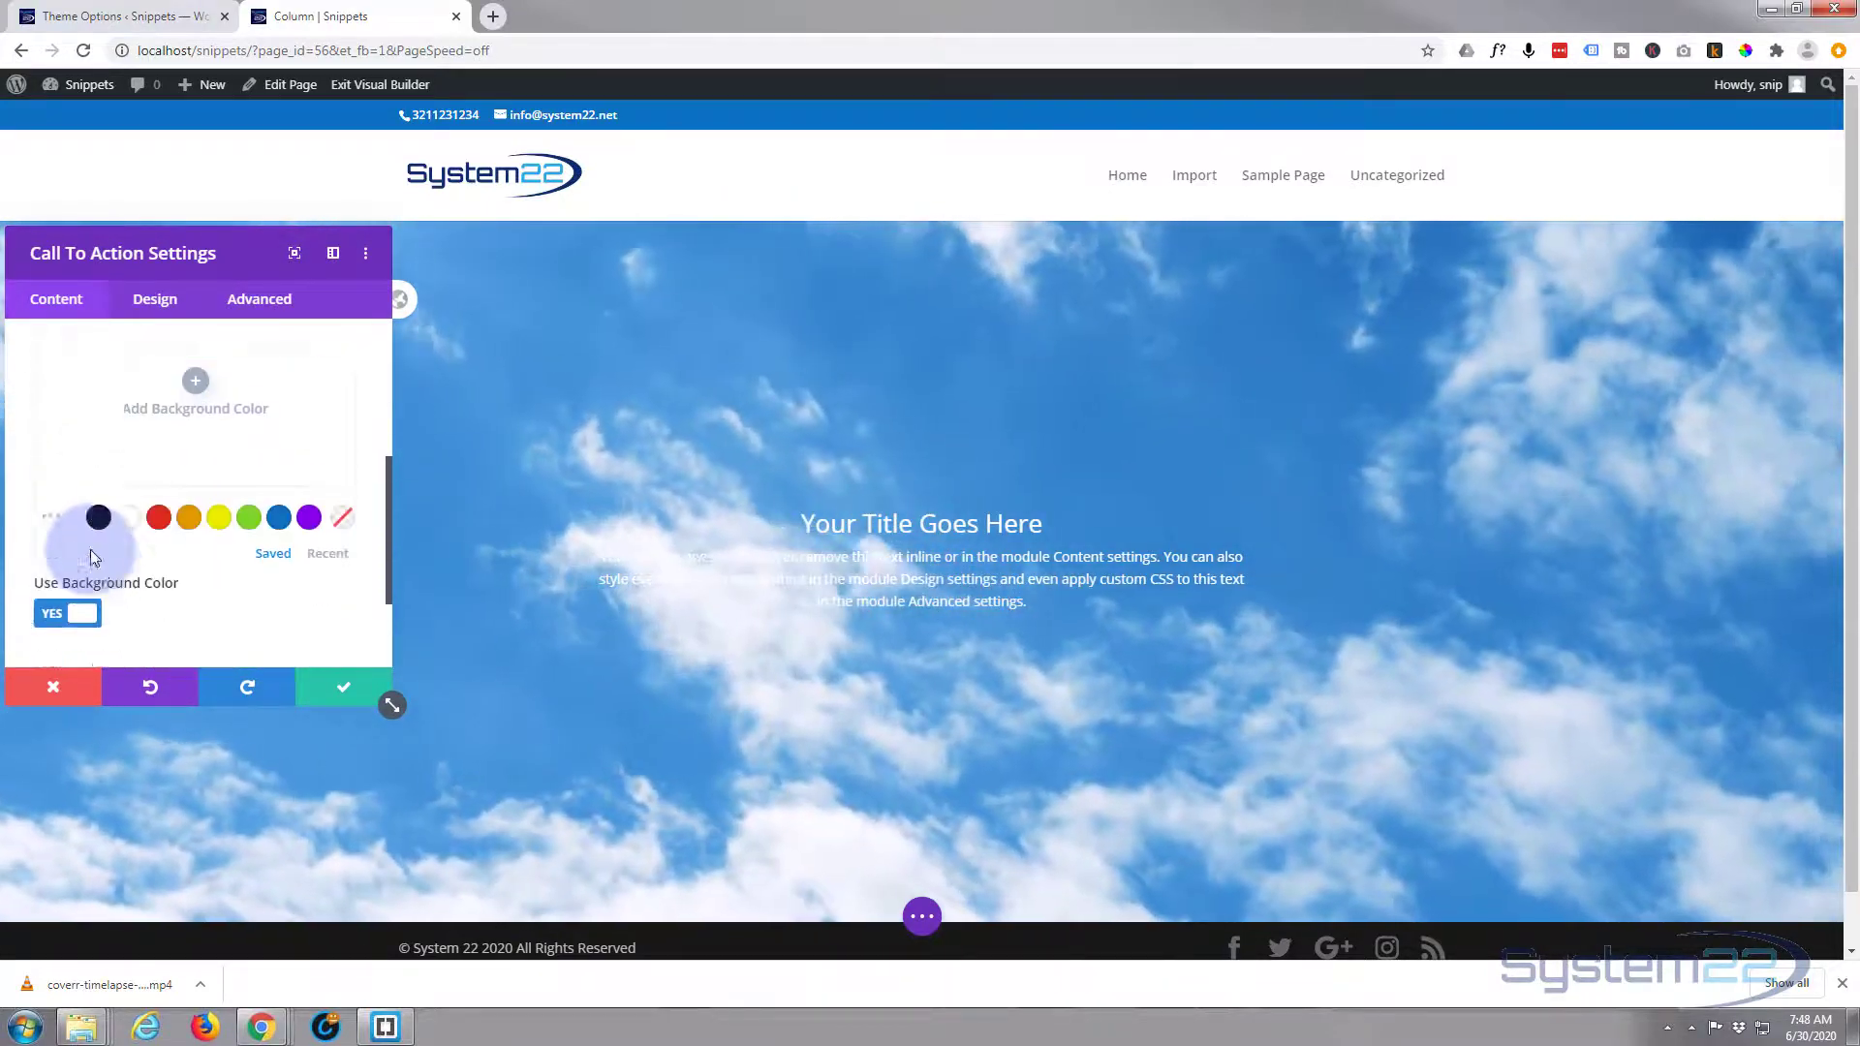
pyautogui.click(94, 485)
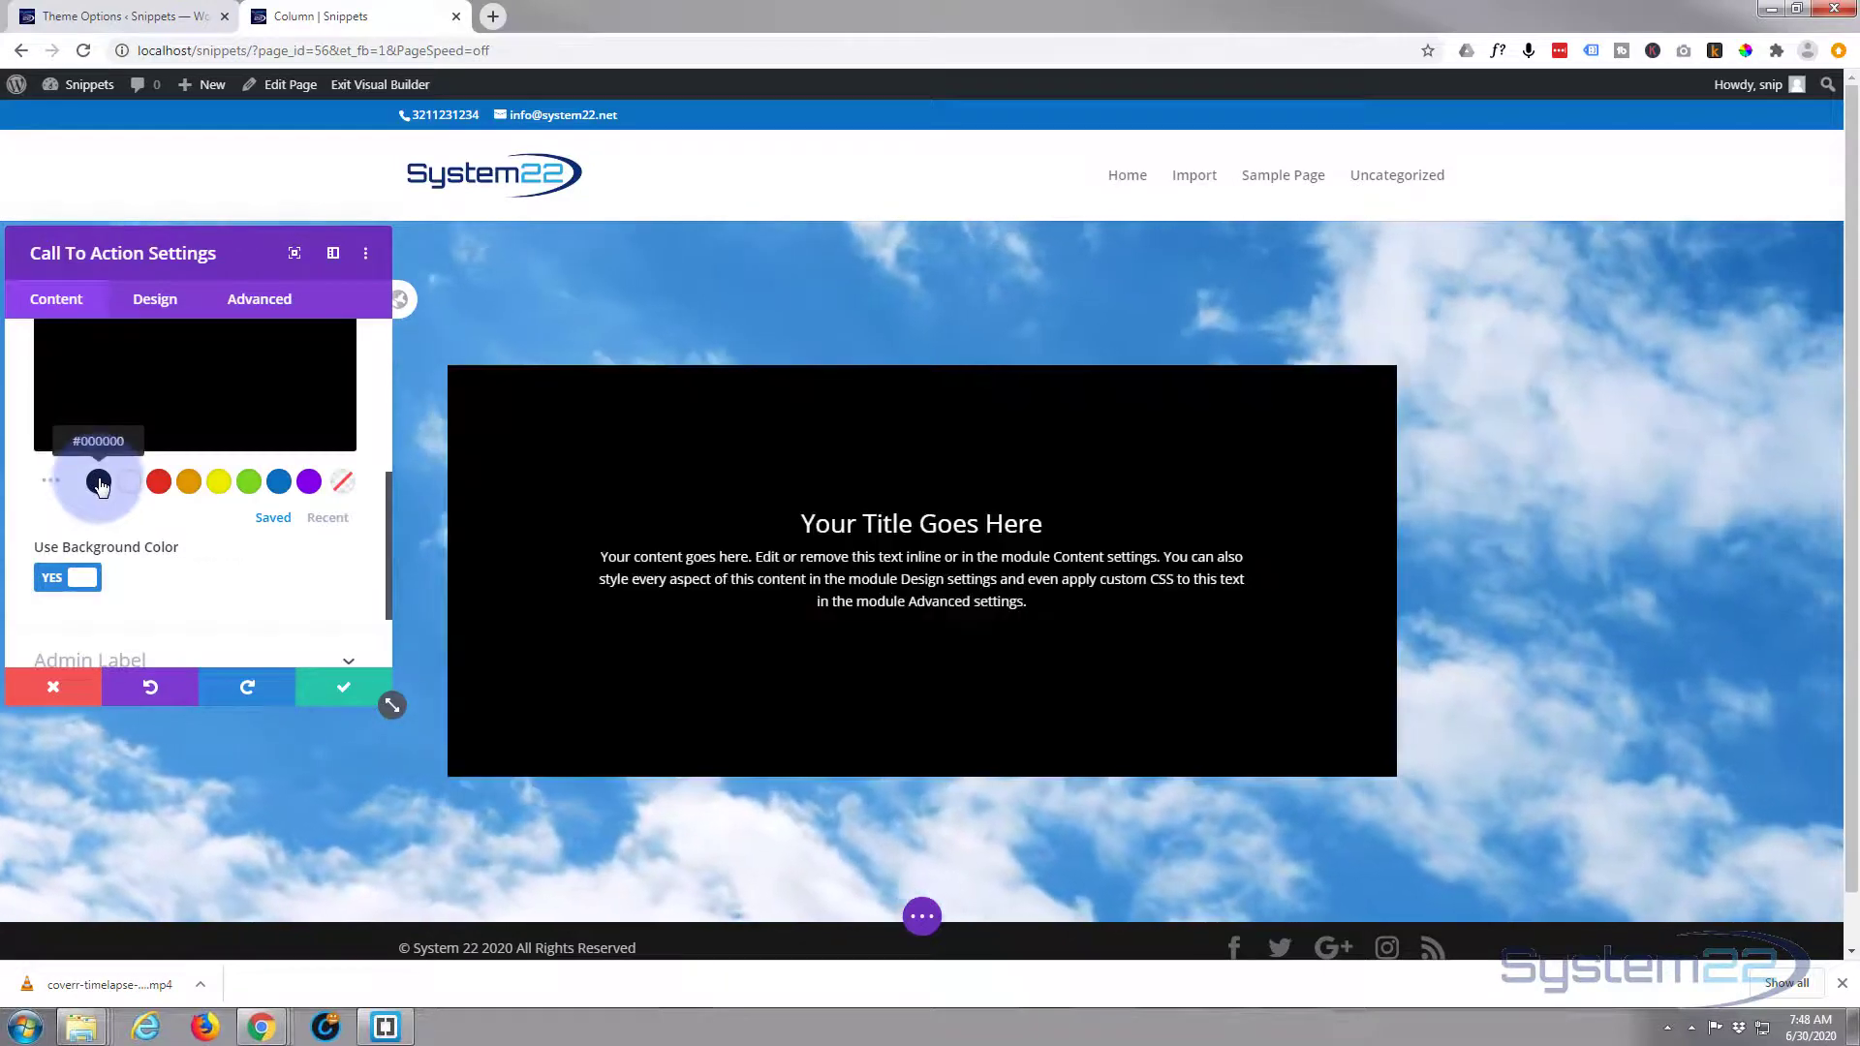
# Try a semi-transparent module background with opacity 0.34, changing the black to the grey rgba(81,81,81,0.34).
pyautogui.scroll(2, 145, 552)
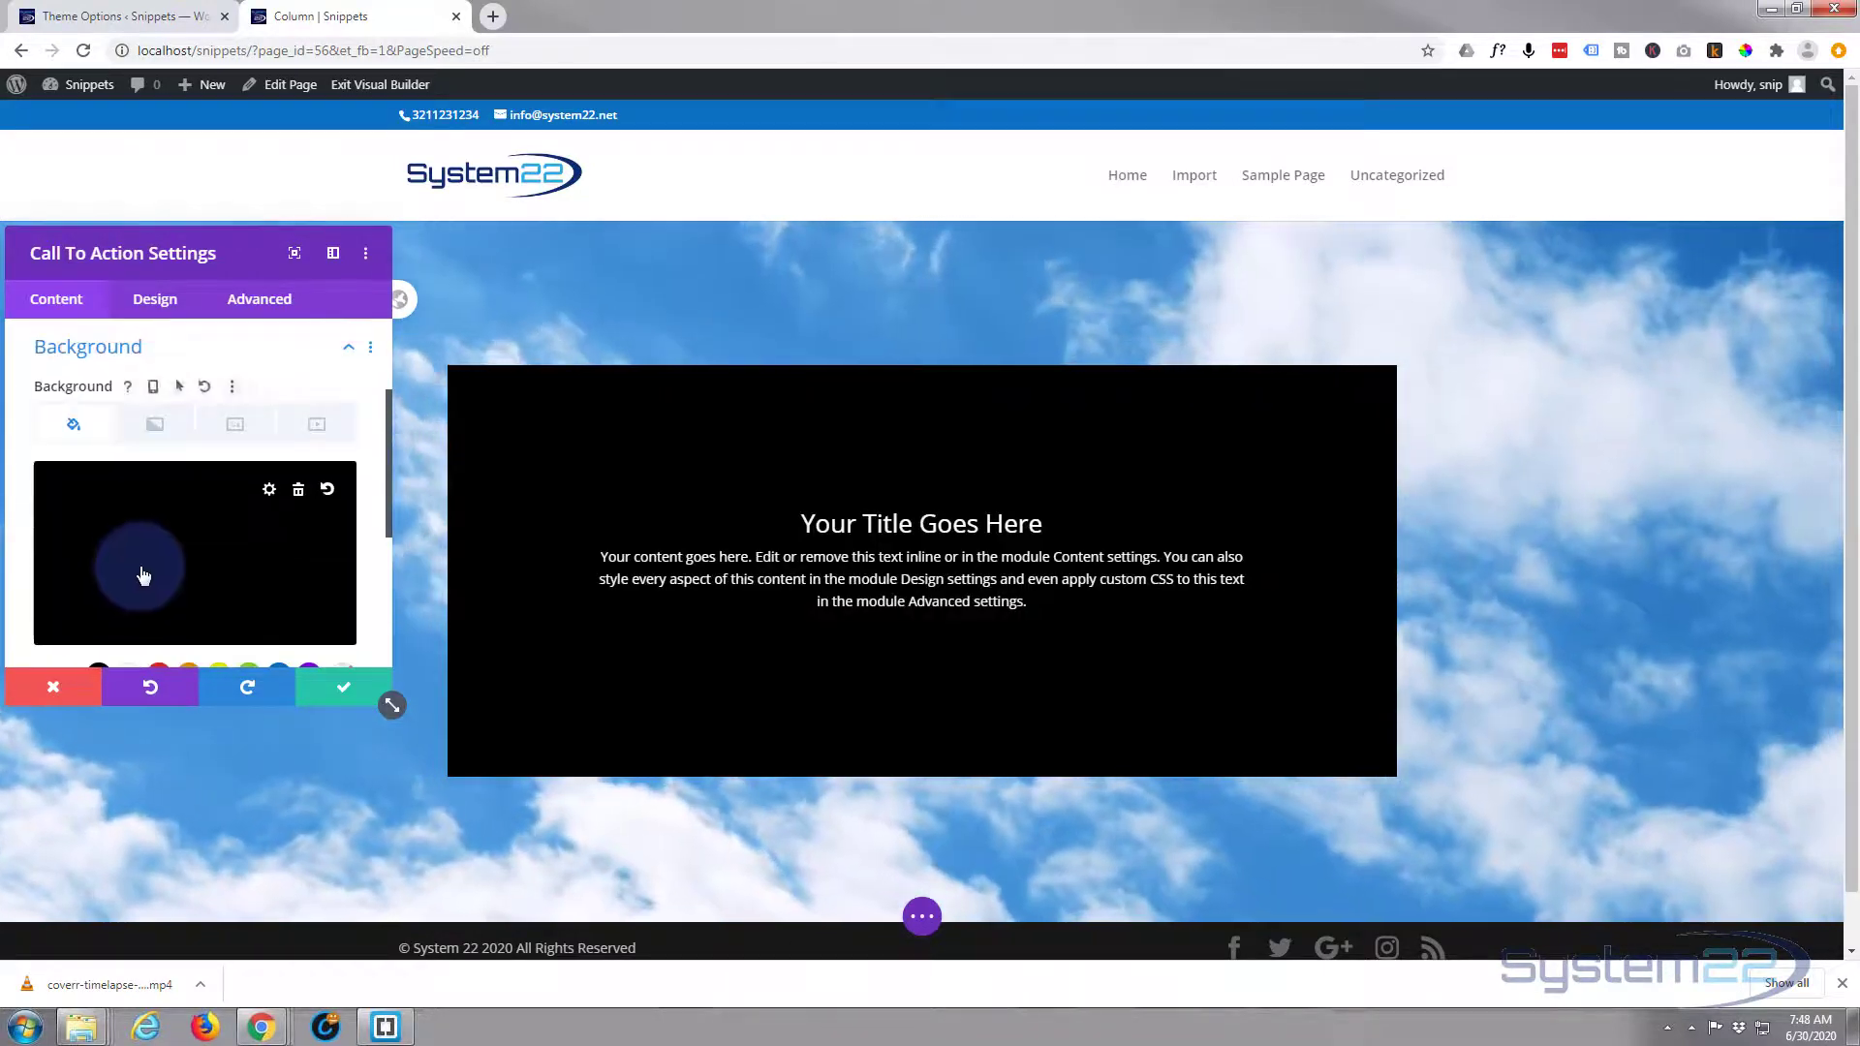
pyautogui.click(147, 566)
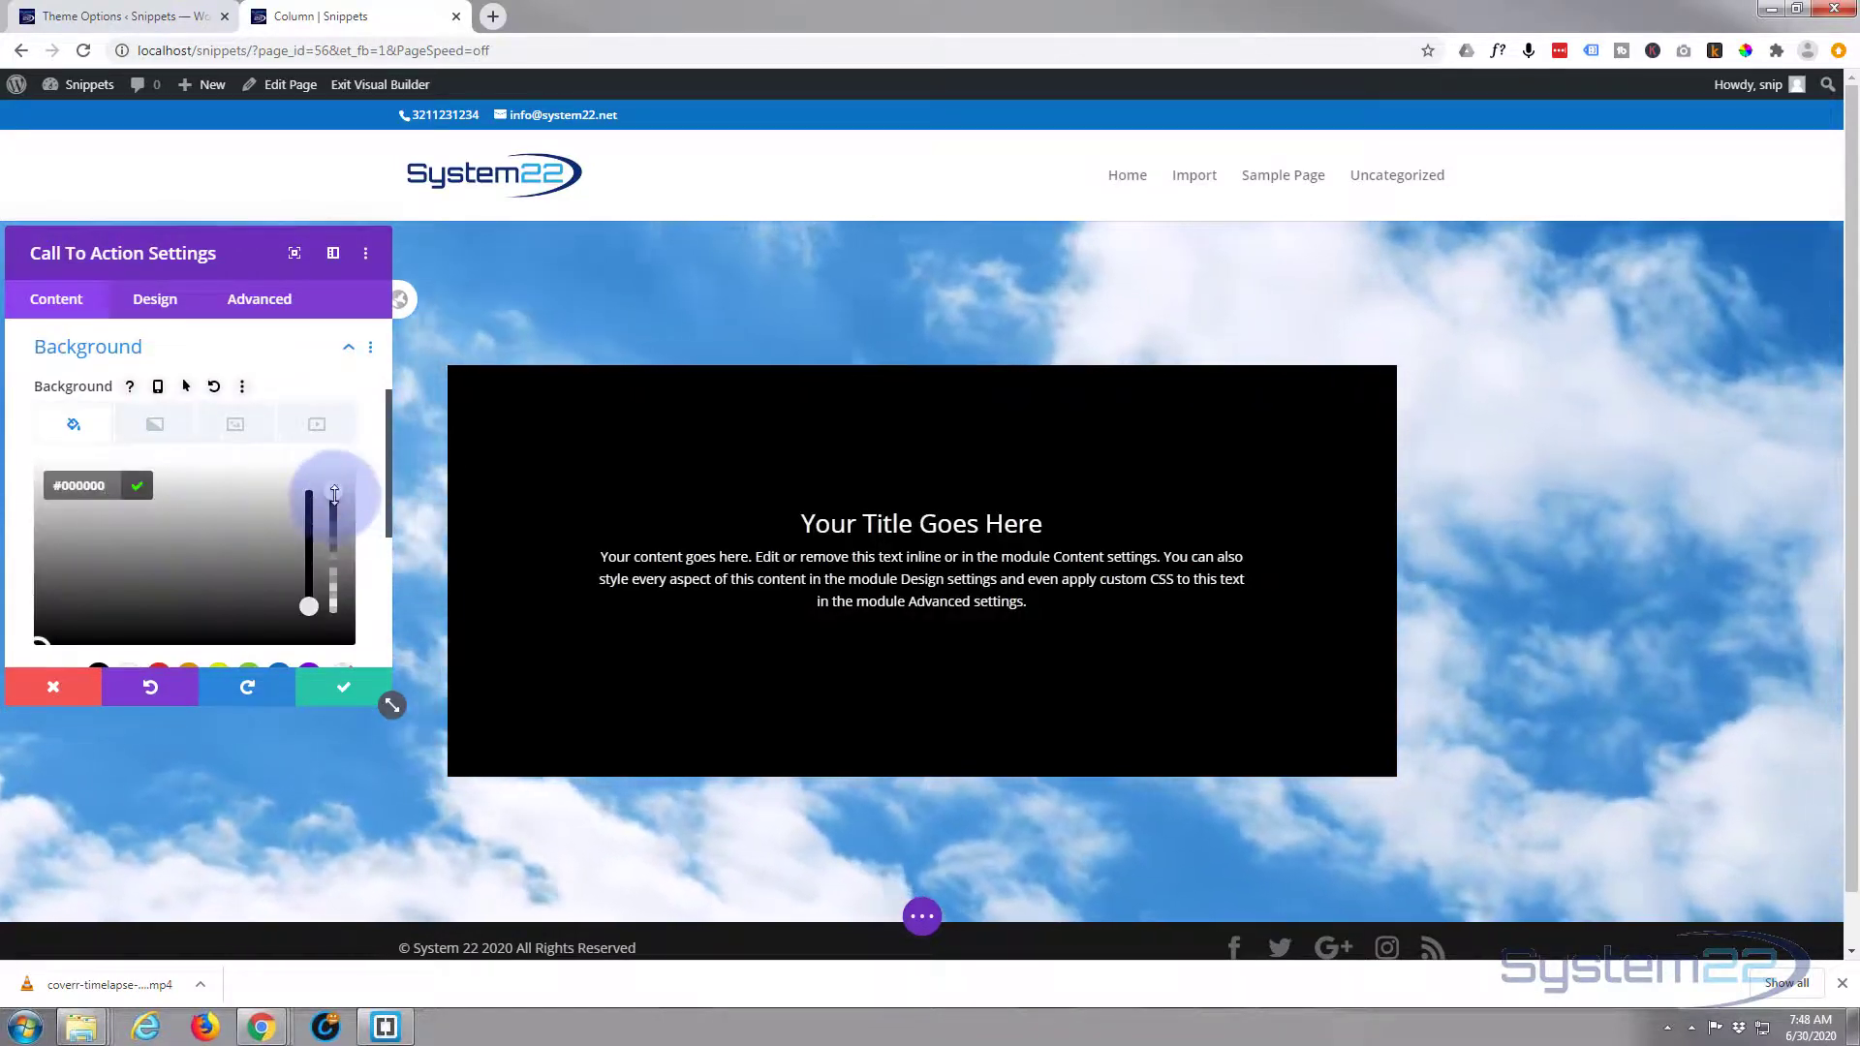
pyautogui.moveTo(332, 513); pyautogui.dragTo(326, 589)
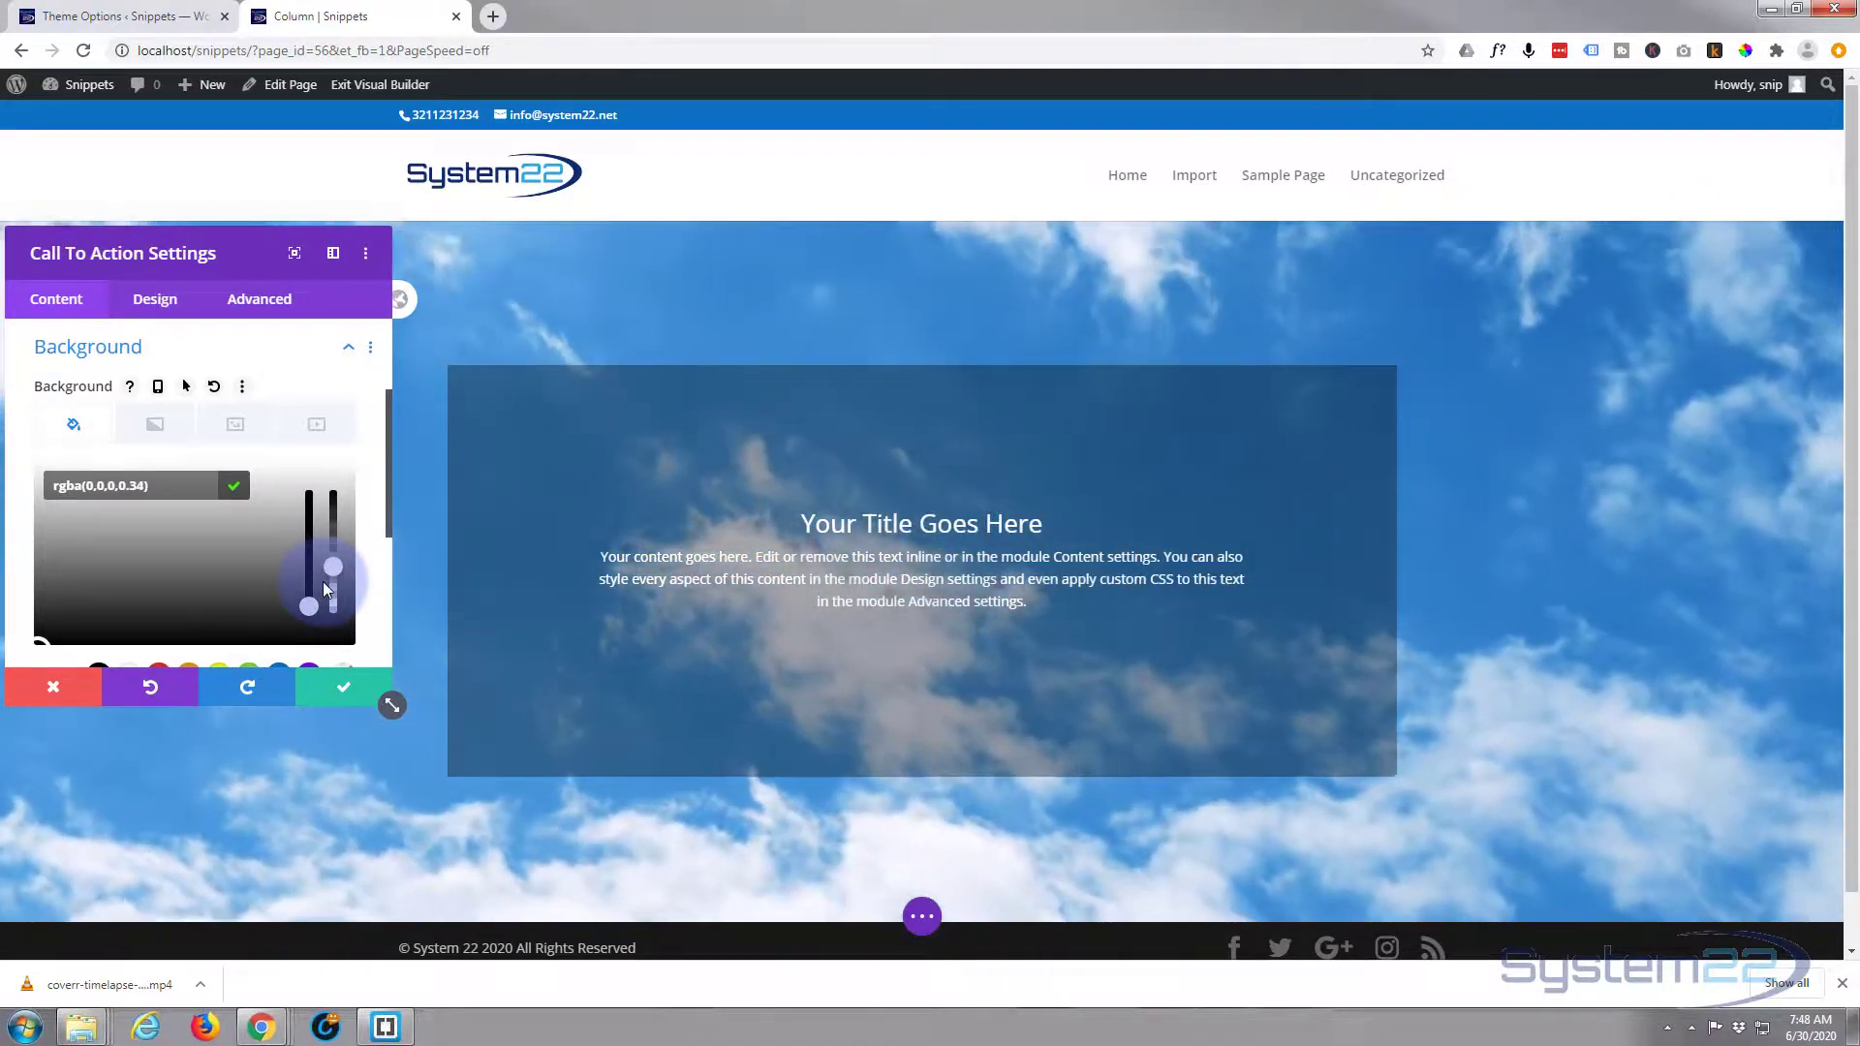
pyautogui.click(197, 585)
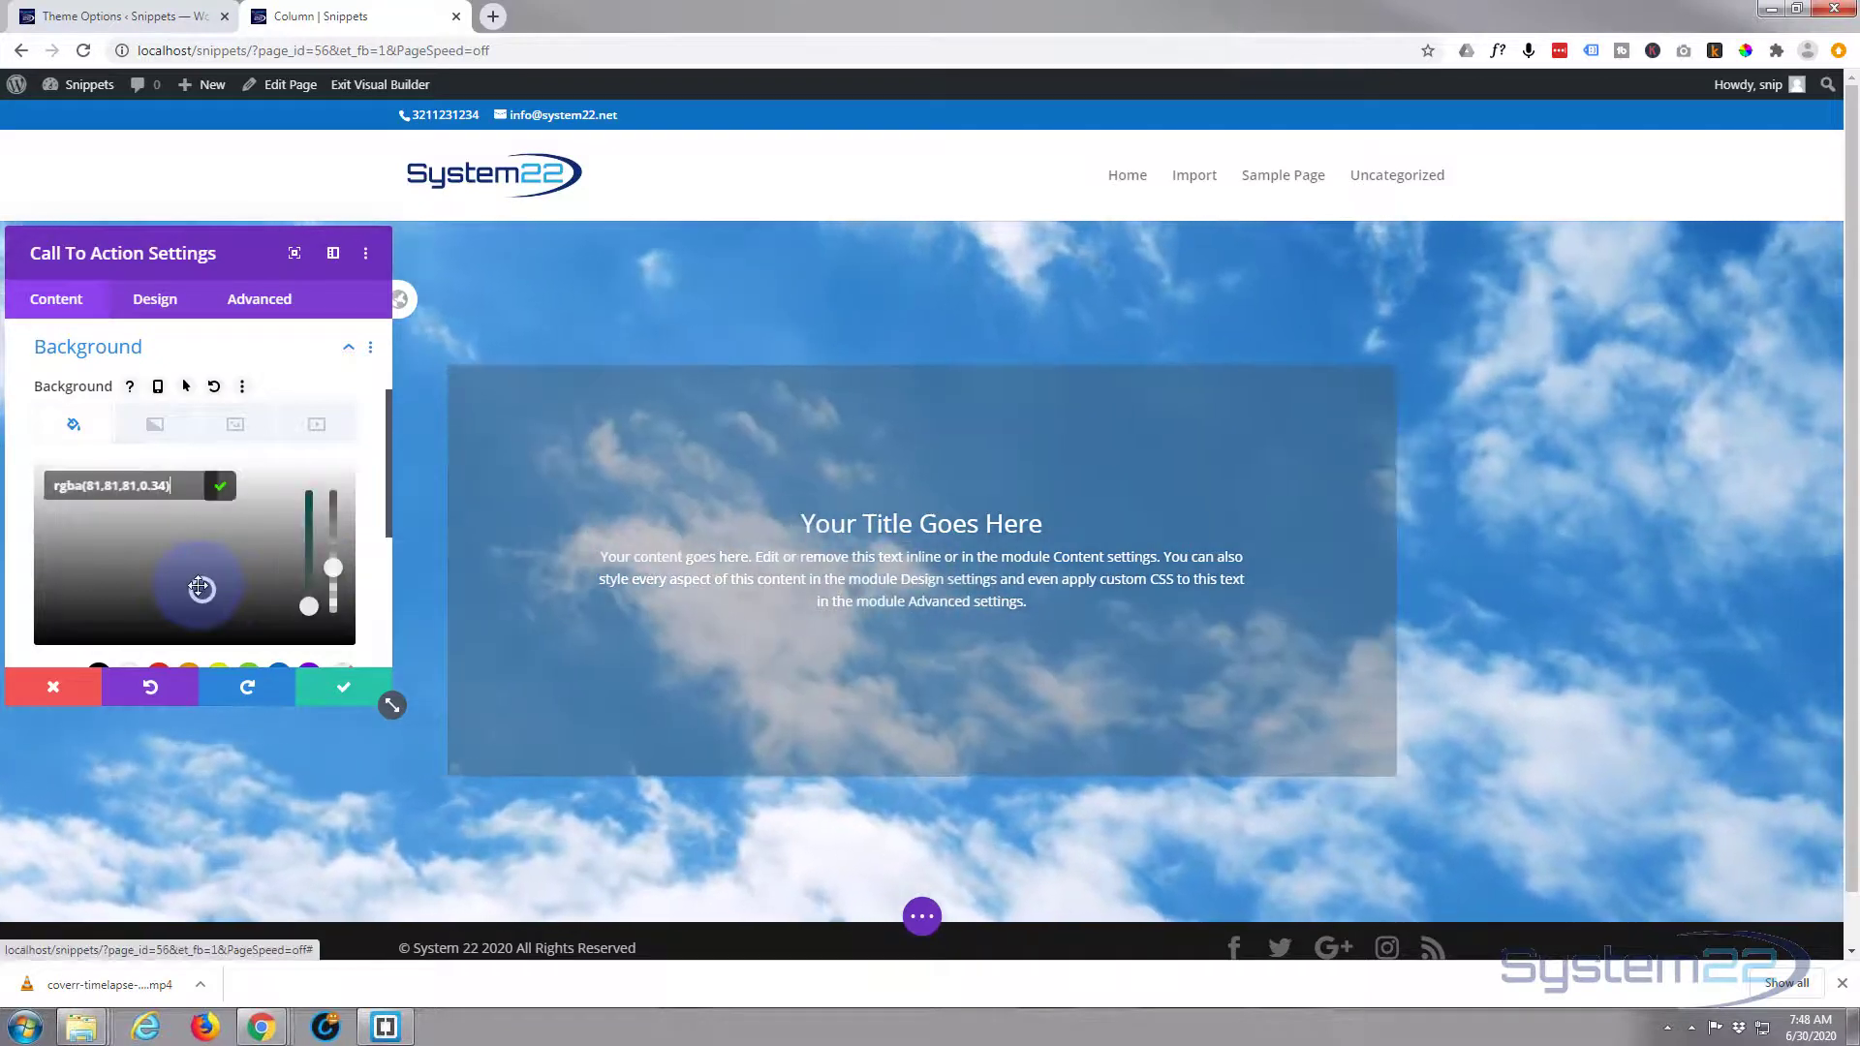
# Reset the call to action's background colour to black #000000 and delete the colour from the module.
pyautogui.scroll(-1, 198, 585)
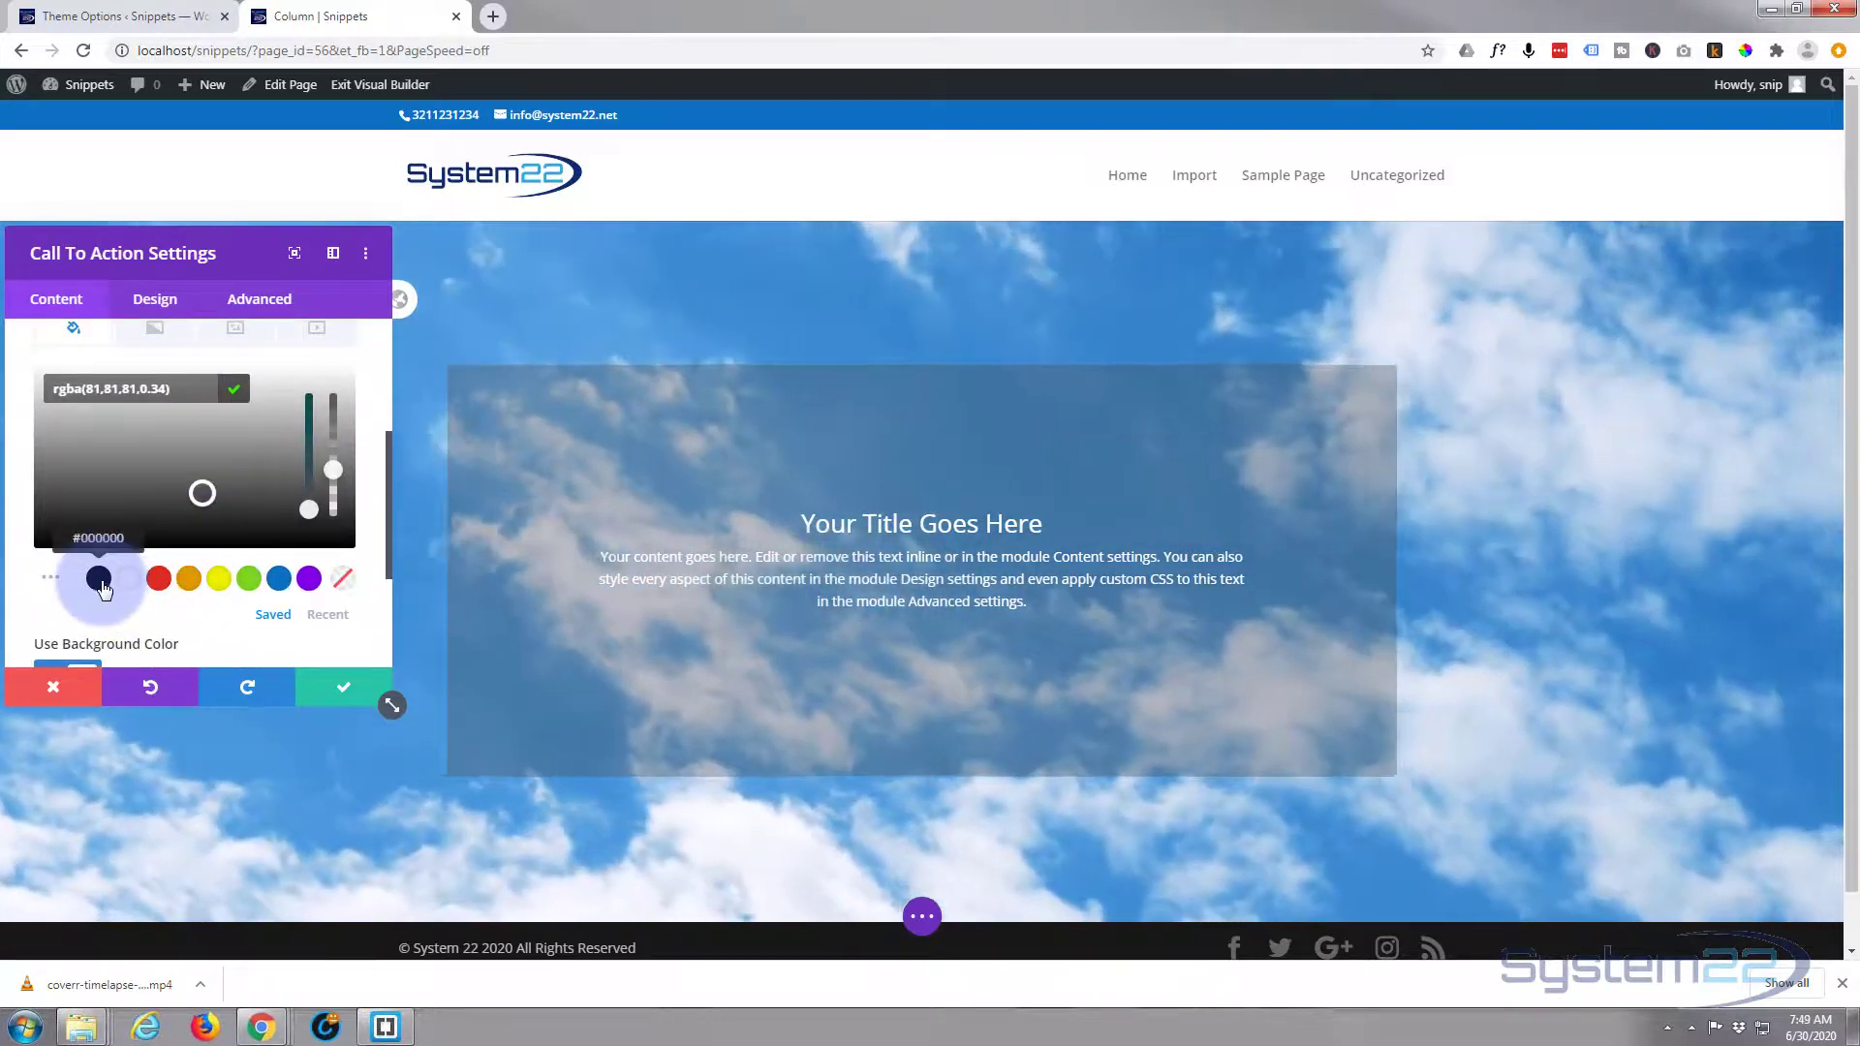
pyautogui.click(101, 580)
pyautogui.click(336, 387)
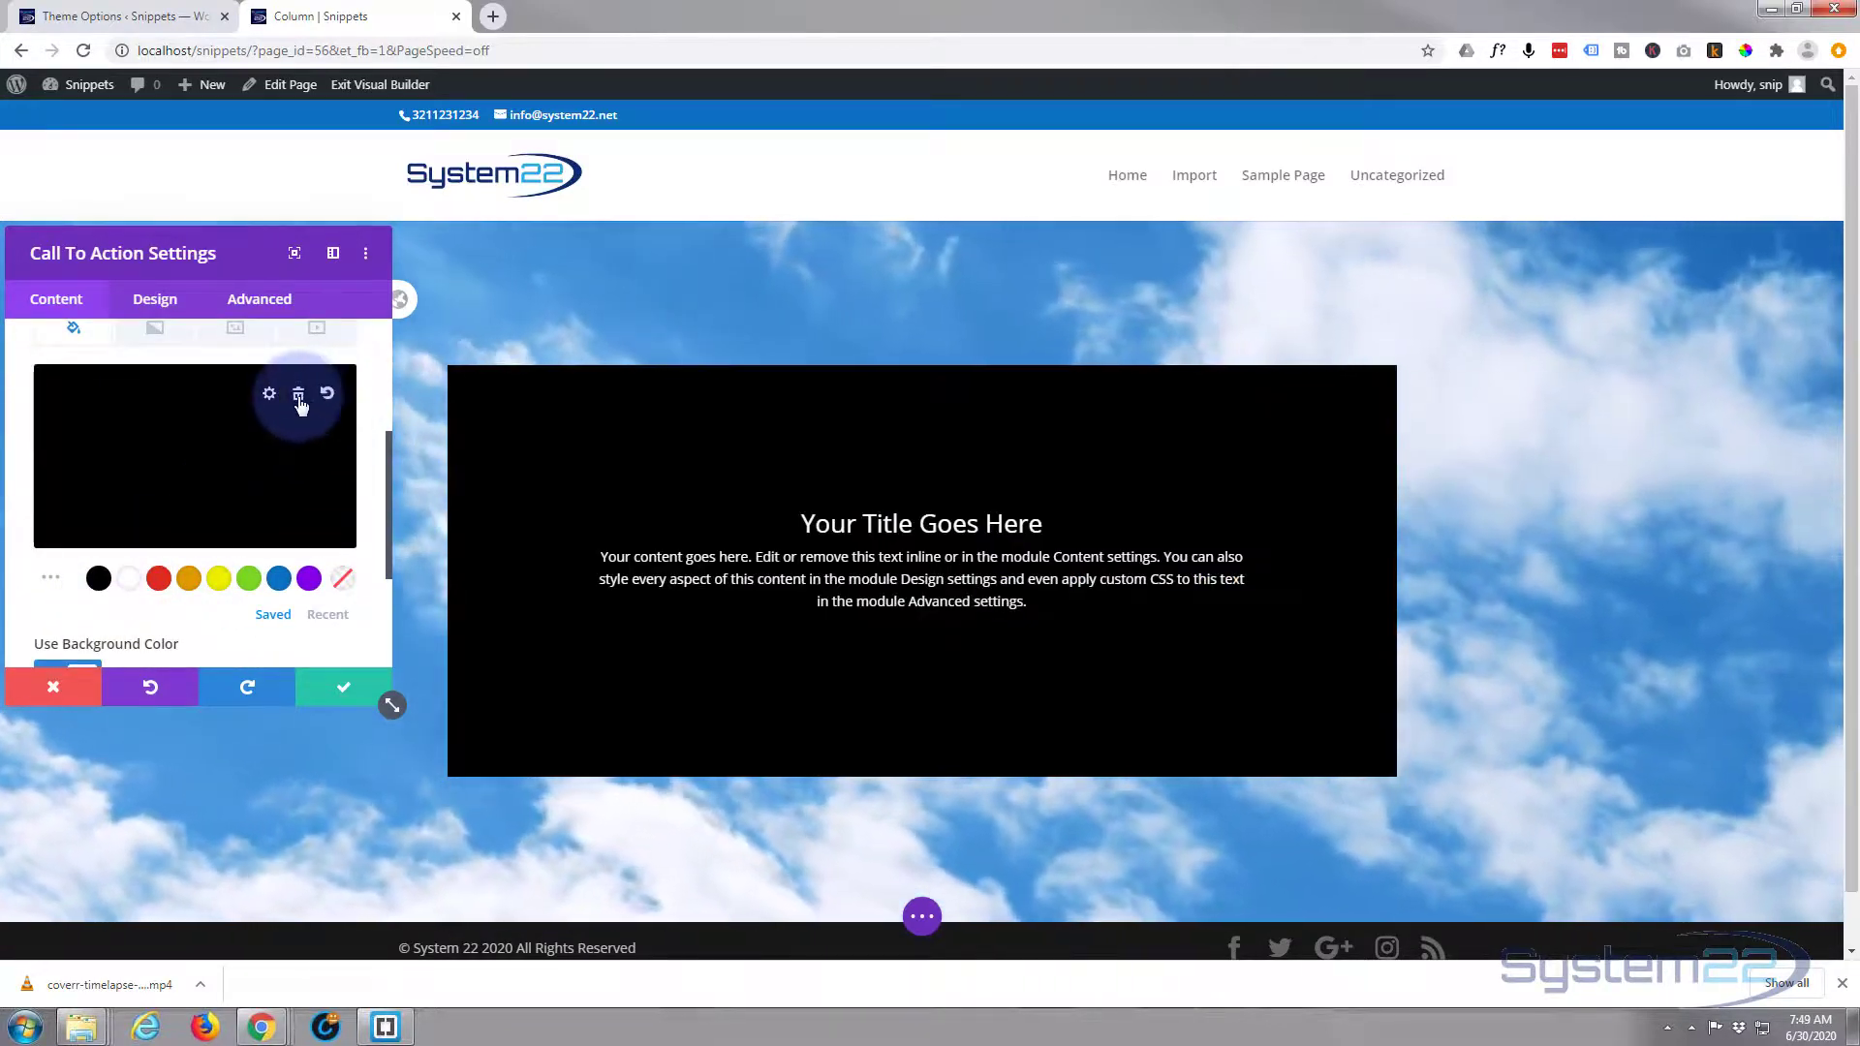
pyautogui.click(299, 399)
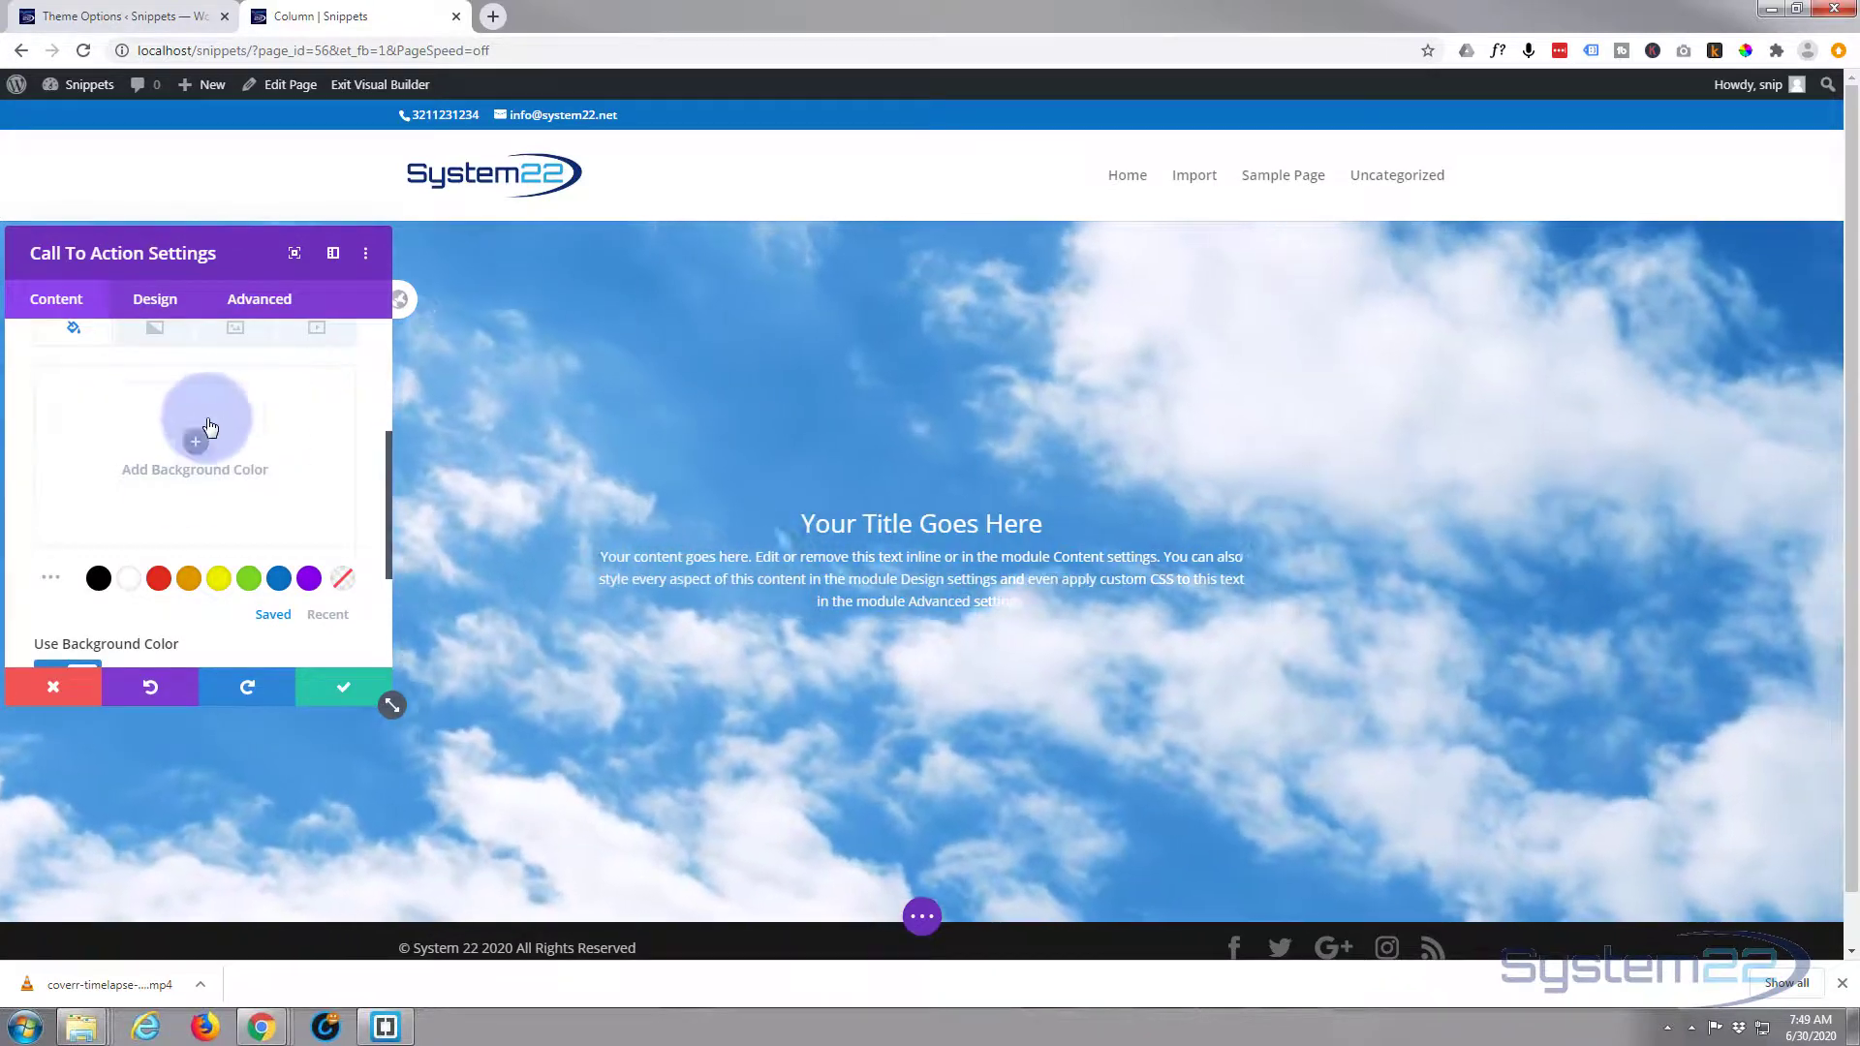
# Set the call to action module's text colour to Dark and save the module settings.
pyautogui.scroll(2, 176, 506)
pyautogui.scroll(1, 172, 498)
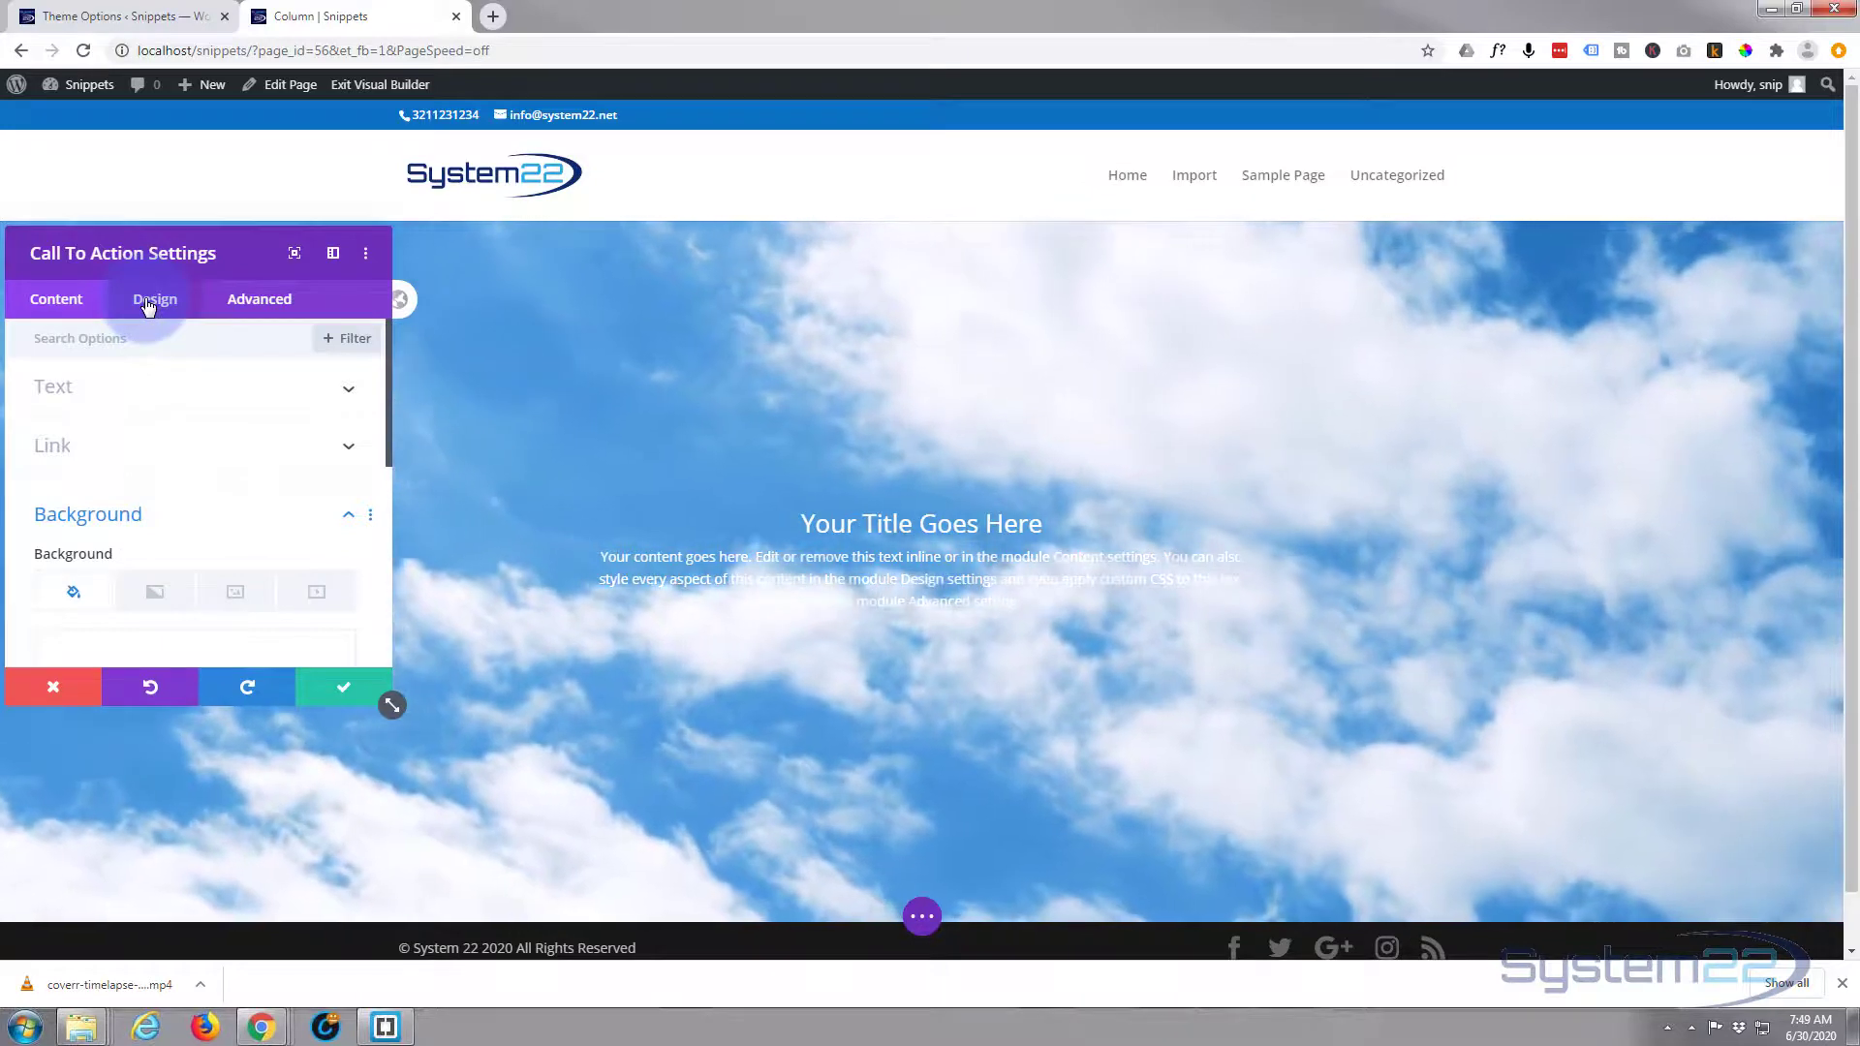
pyautogui.click(147, 306)
pyautogui.click(155, 387)
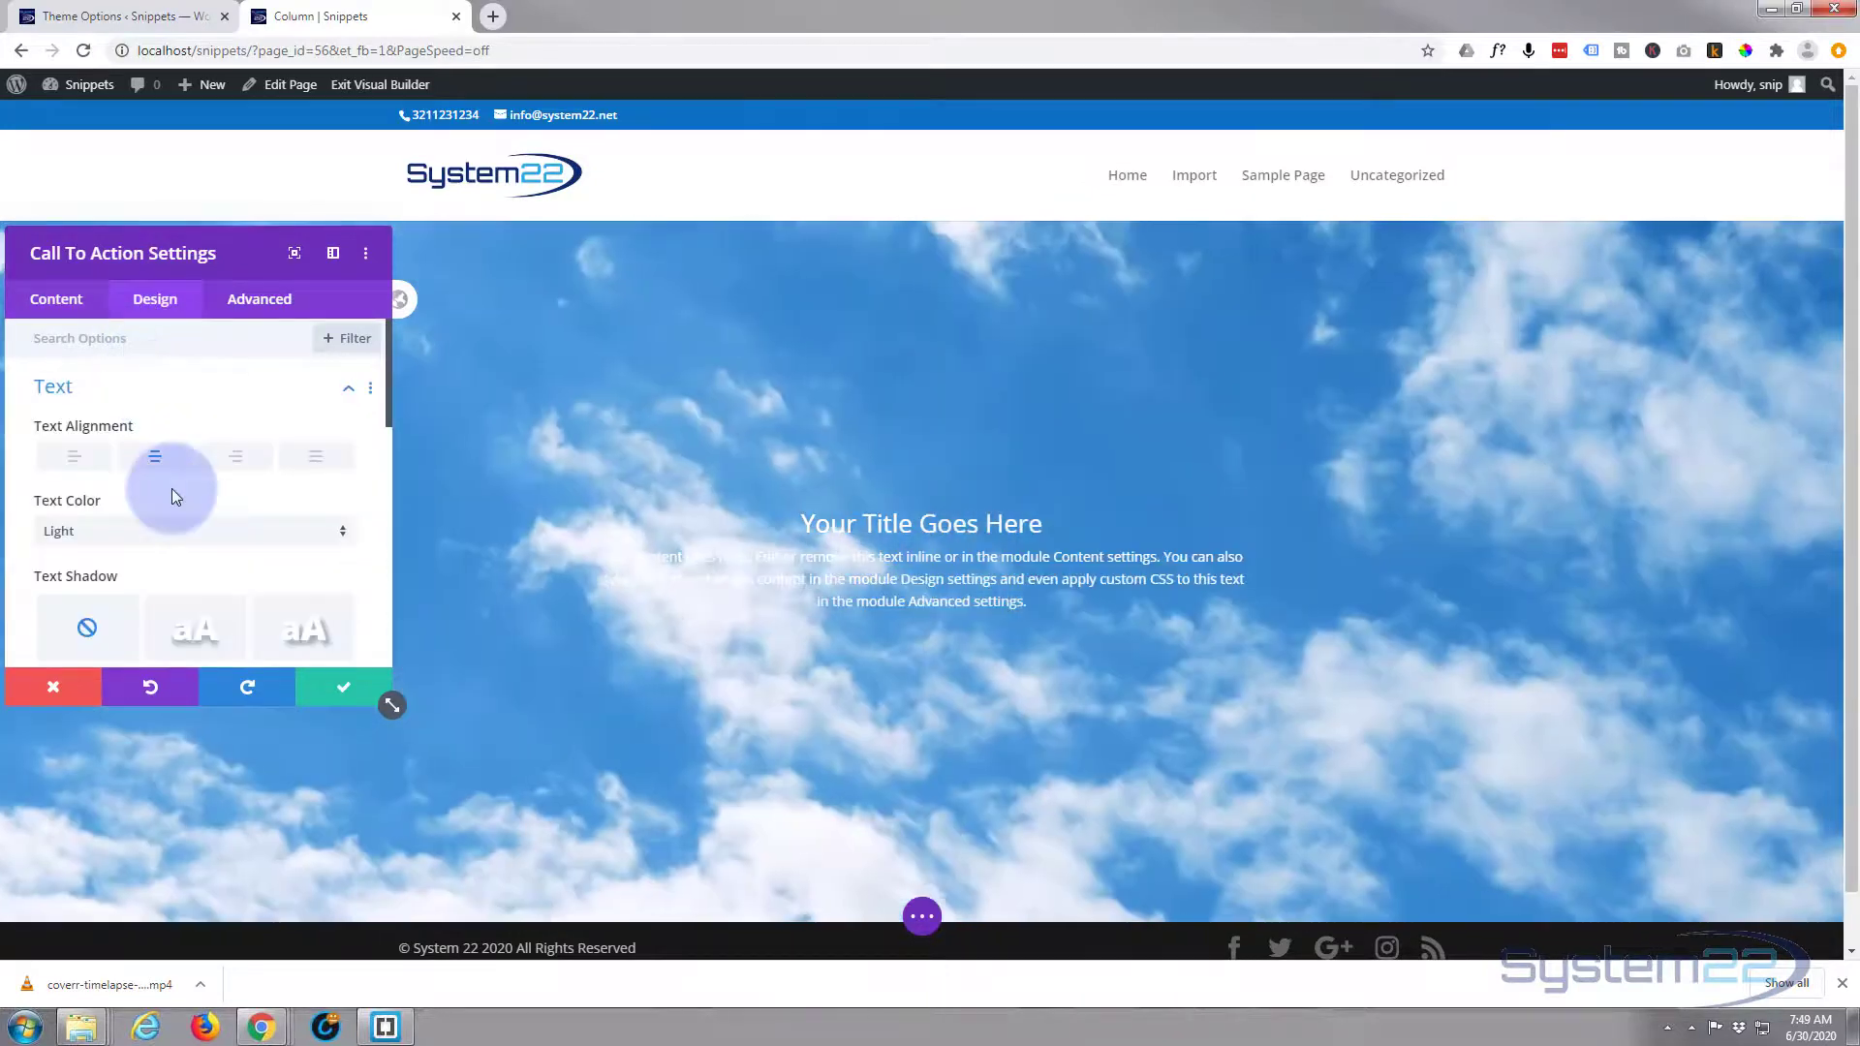
pyautogui.click(161, 528)
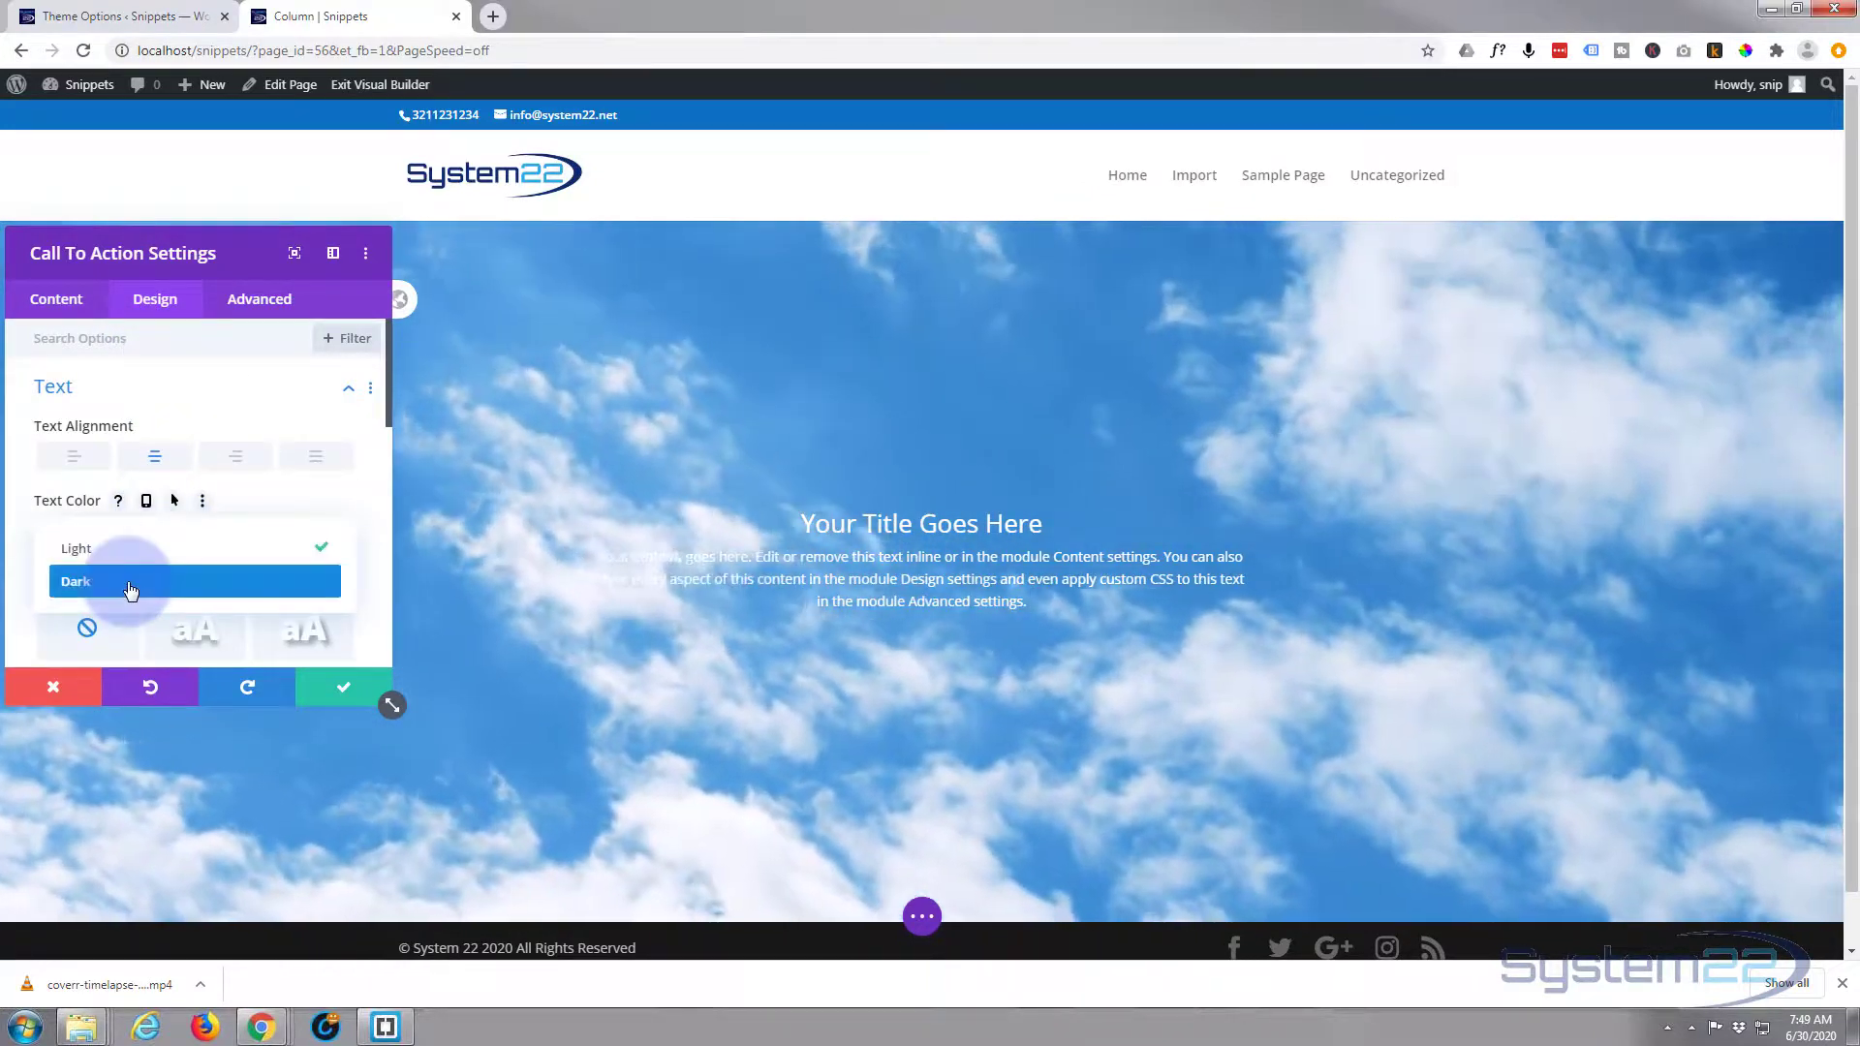
pyautogui.click(128, 581)
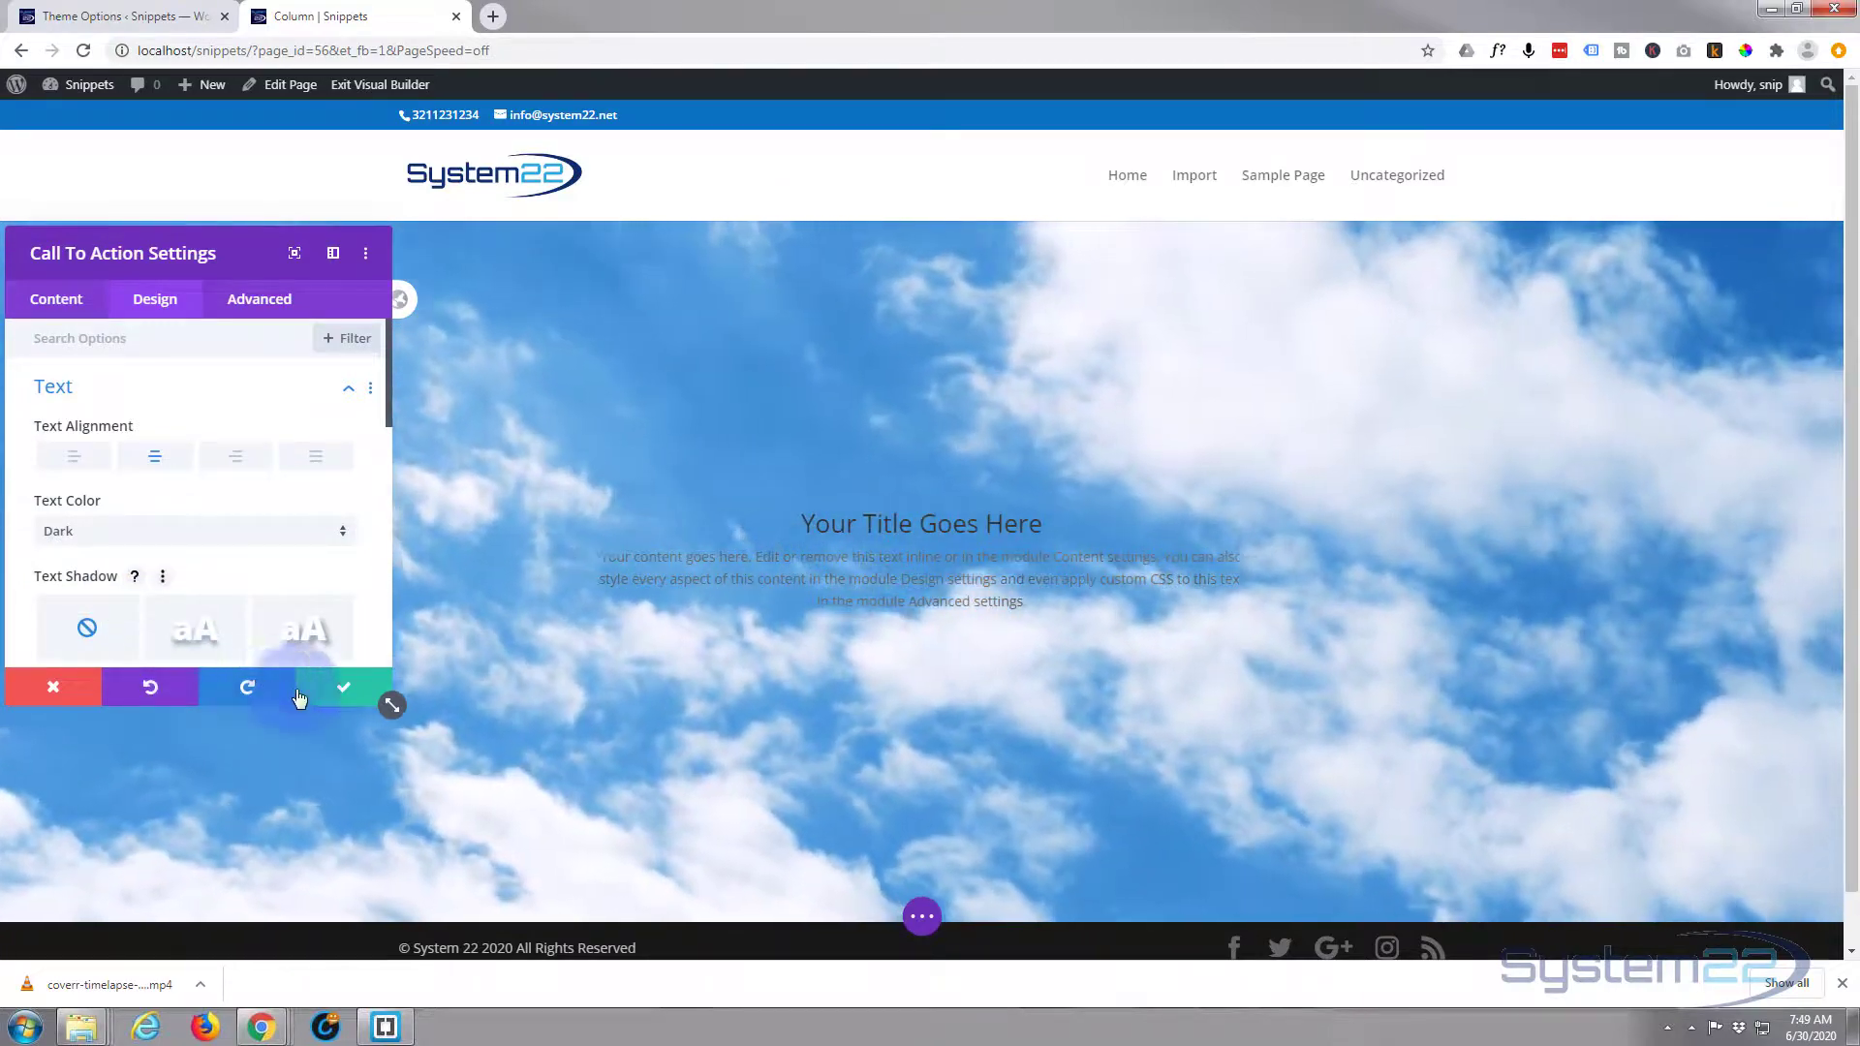
pyautogui.click(334, 690)
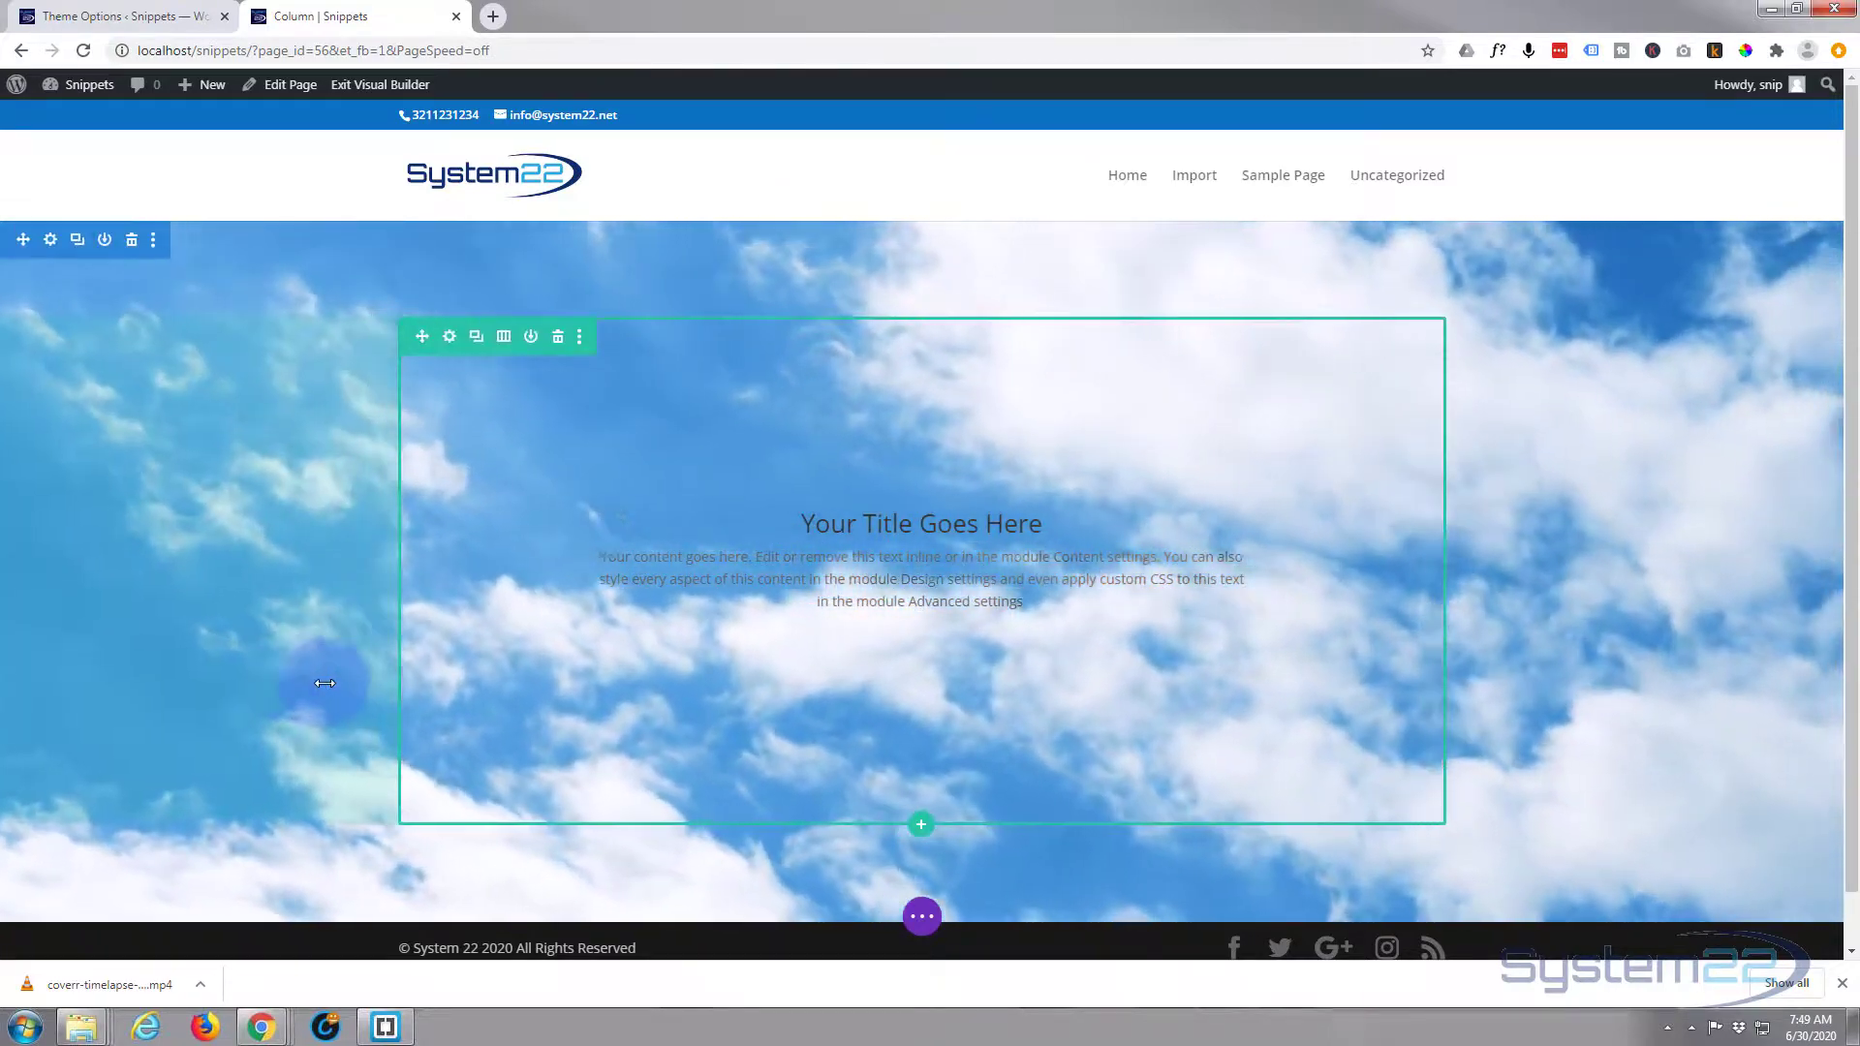